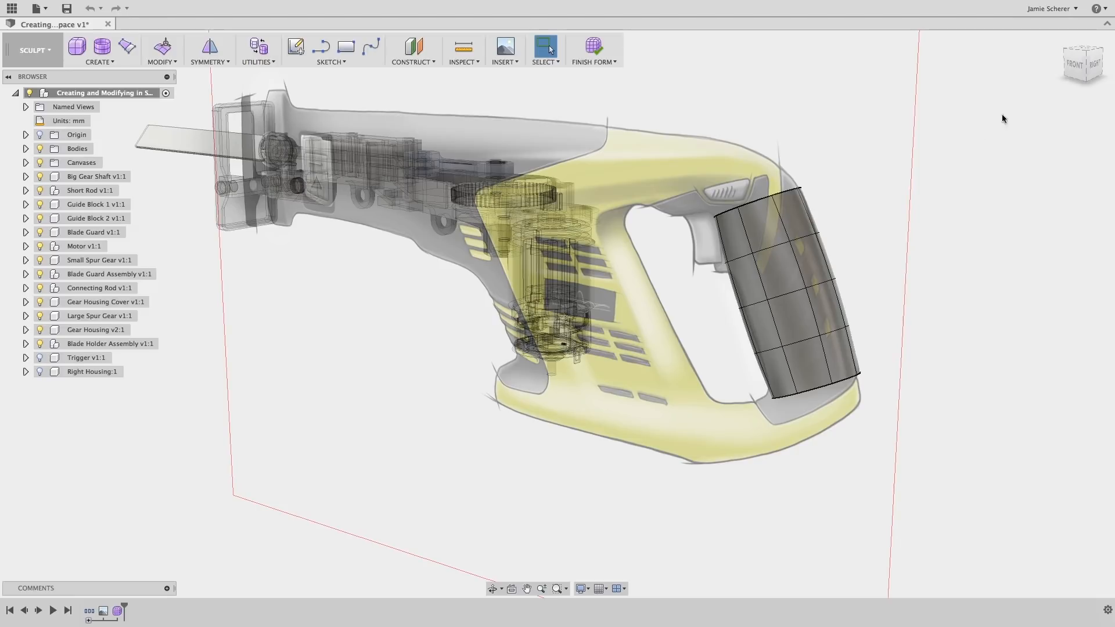
Step: Face the saw sketch from the front, centre the motor body, and list the T-spline Create shapes
{"action": "left_click", "coordinate": [1074, 66]}
{"action": "scroll", "coordinate": [709, 222], "scroll_direction": "up", "scroll_amount": 4}
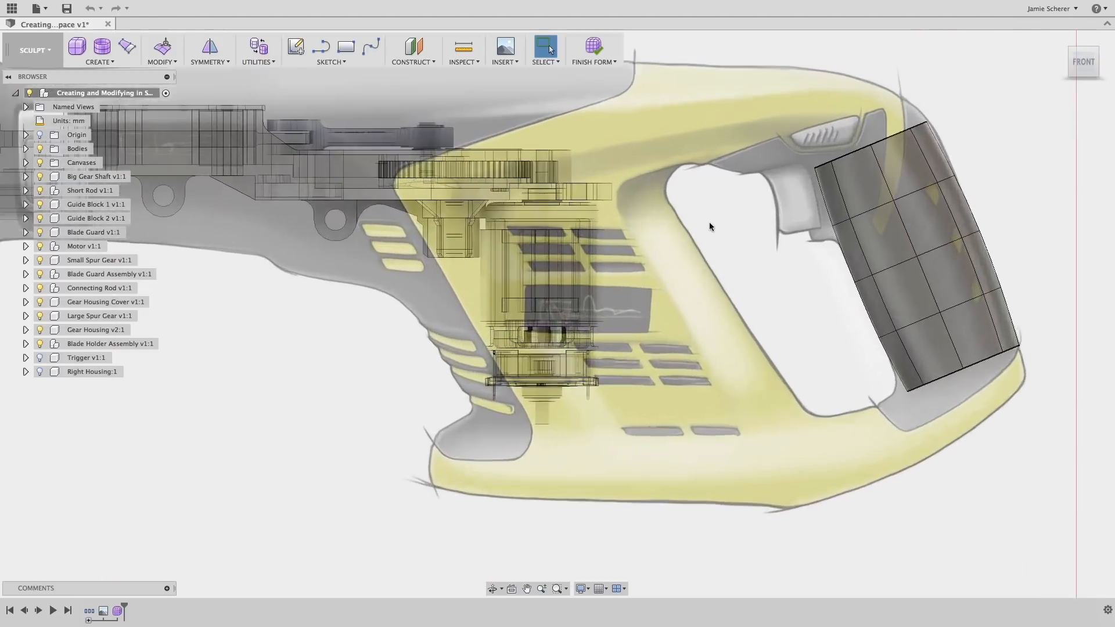
{"action": "middle_click_drag", "start_coordinate": [709, 222], "coordinate": [681, 231]}
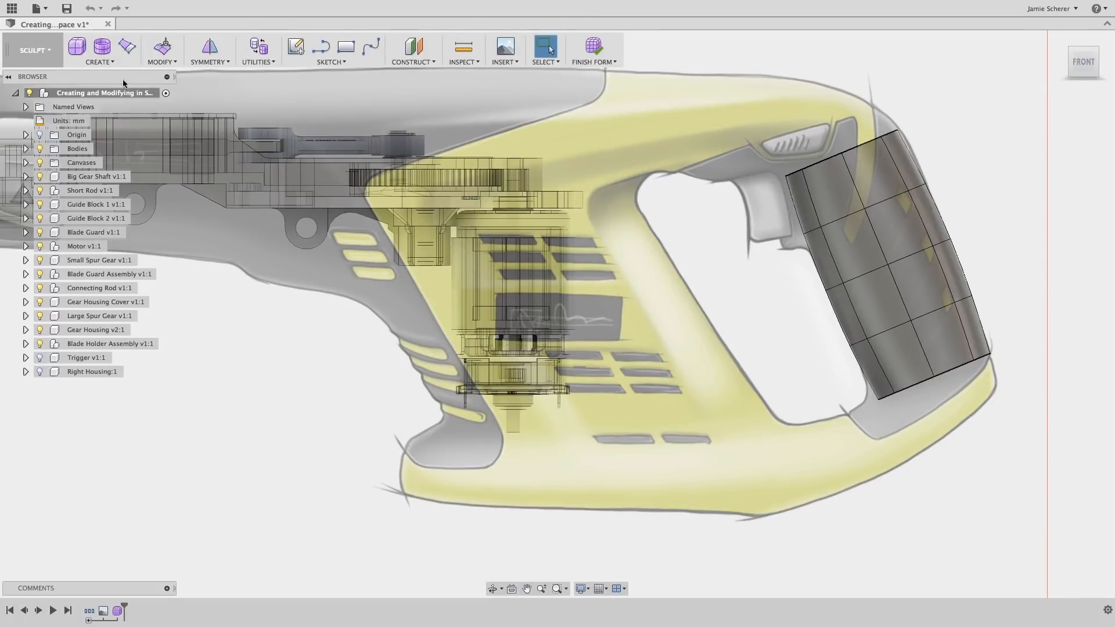
{"action": "left_click", "coordinate": [115, 64]}
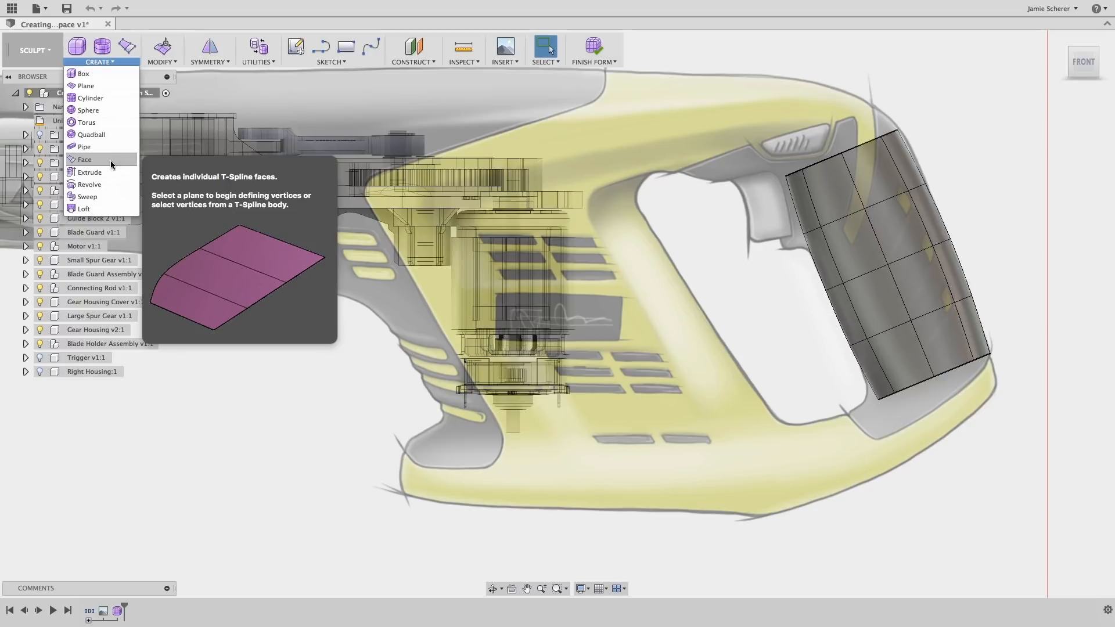
Step: Place a four-corner T-spline Face spanning the motor body outline of the sketch
{"action": "left_click", "coordinate": [110, 160]}
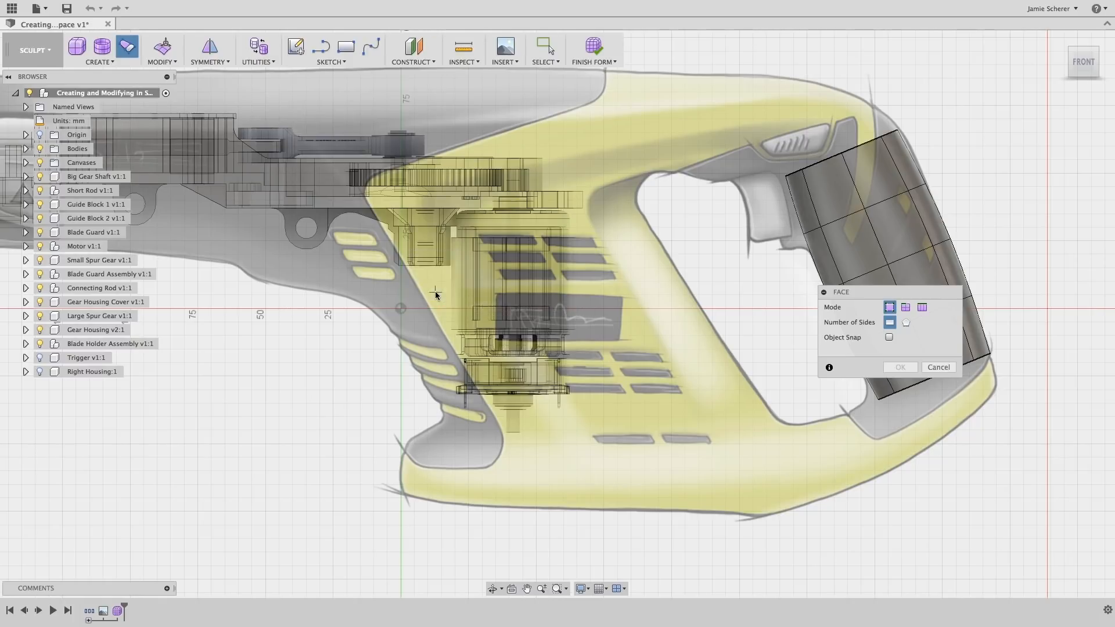
{"action": "left_click", "coordinate": [498, 417]}
{"action": "left_click", "coordinate": [739, 419]}
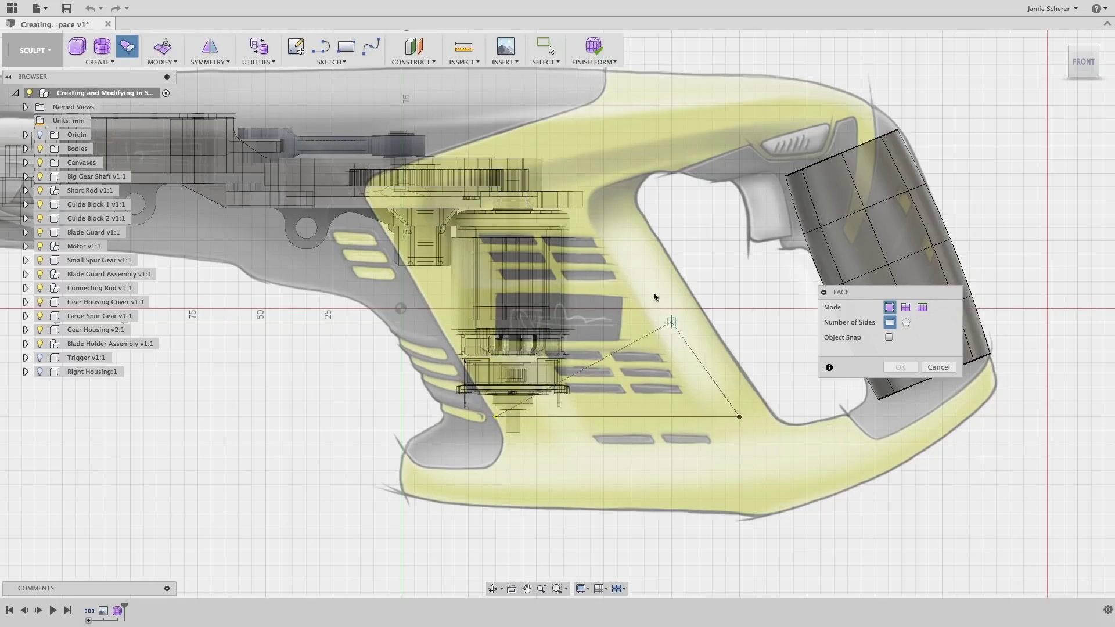
{"action": "left_click", "coordinate": [603, 187]}
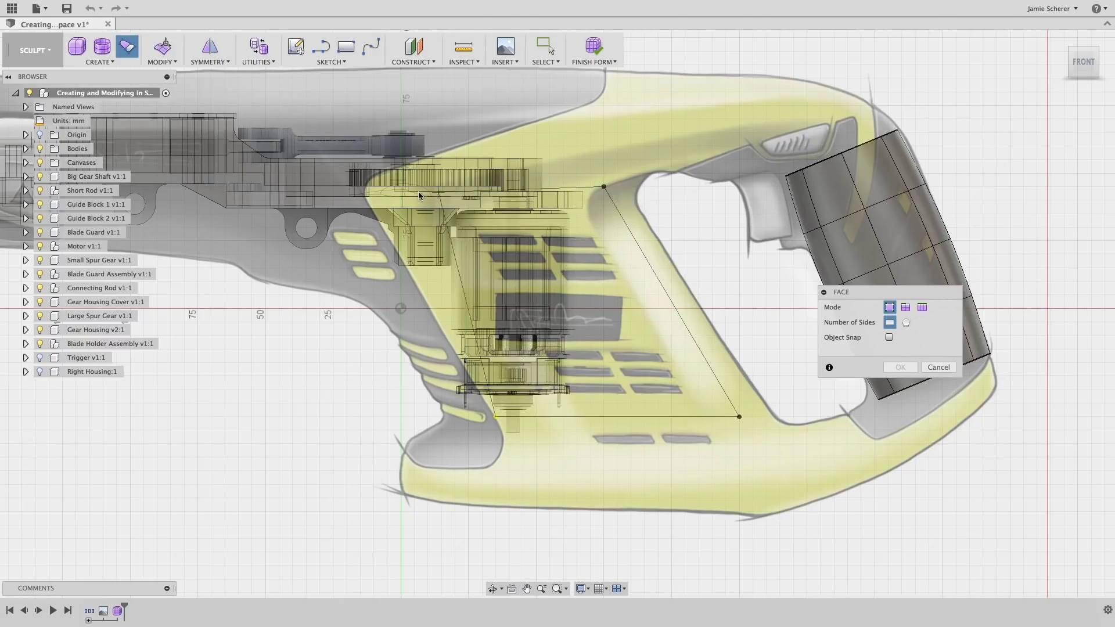
{"action": "left_click", "coordinate": [362, 188]}
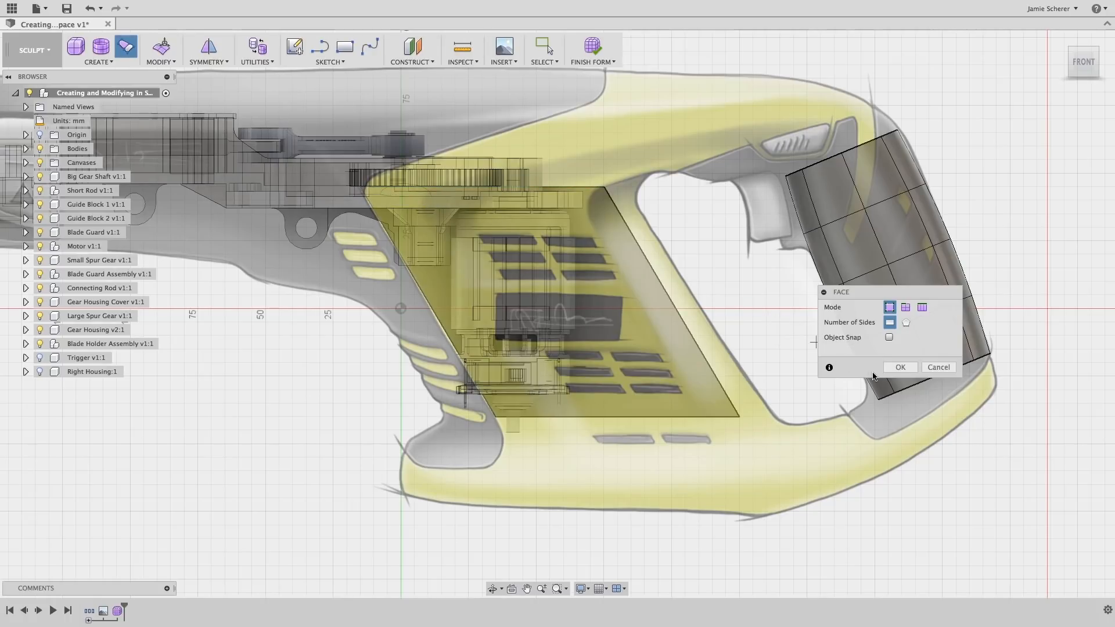
Step: Confirm the new face and start Edit Form from the shortcut menu
{"action": "left_click", "coordinate": [899, 367]}
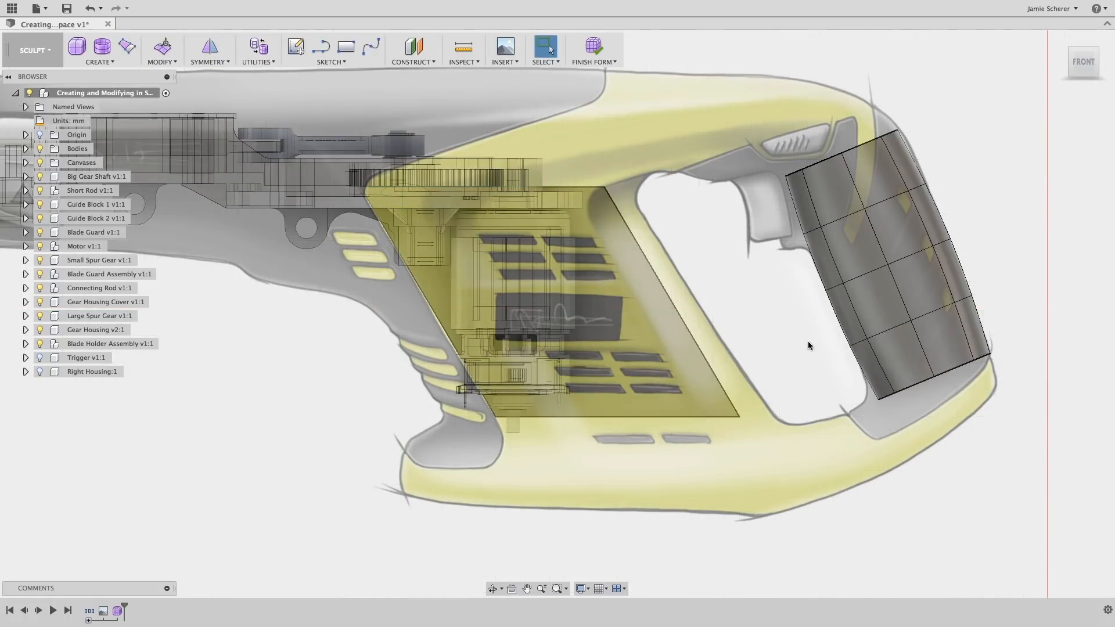
{"action": "middle_click_drag", "start_coordinate": [807, 327], "coordinate": [753, 329], "text": "shift"}
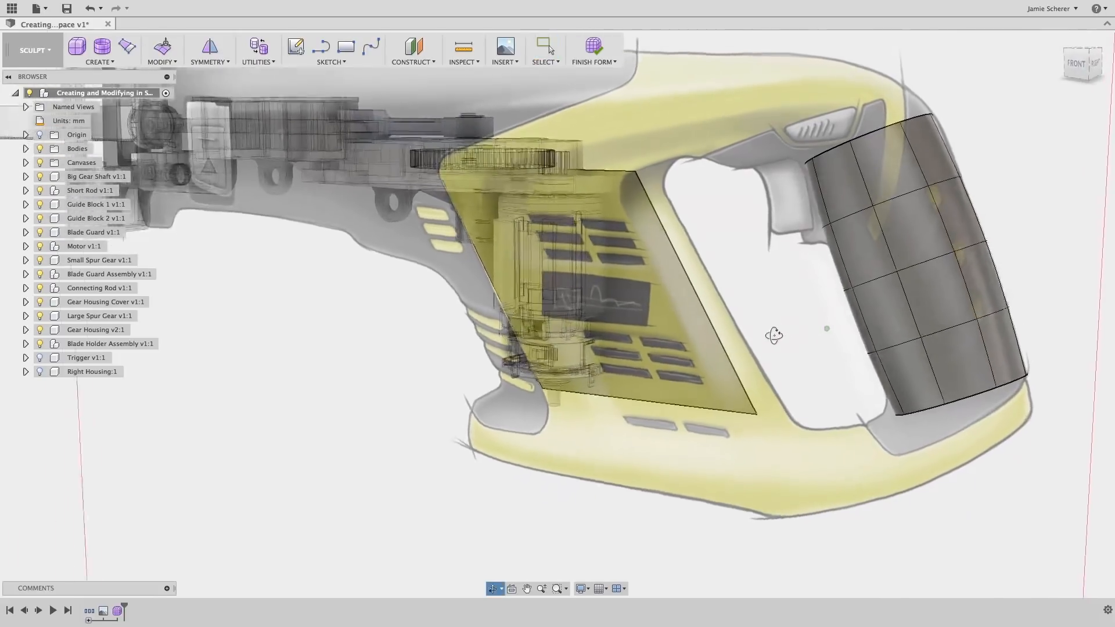
{"action": "scroll", "coordinate": [702, 202], "scroll_direction": "down", "scroll_amount": 5}
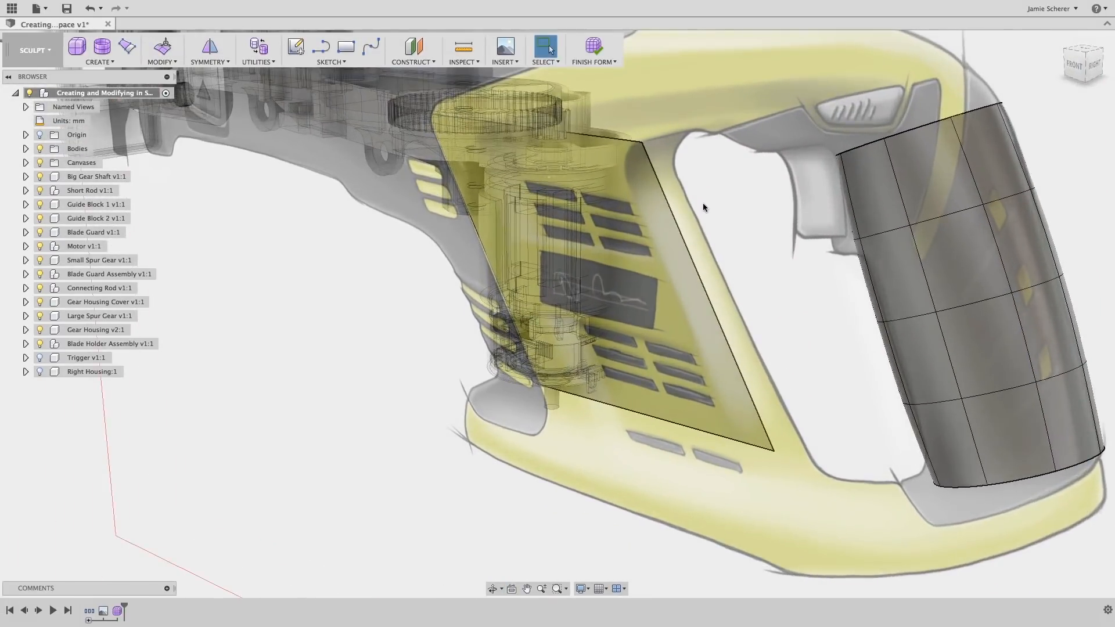
{"action": "middle_click_drag", "start_coordinate": [671, 226], "coordinate": [648, 240]}
{"action": "right_click", "coordinate": [657, 236]}
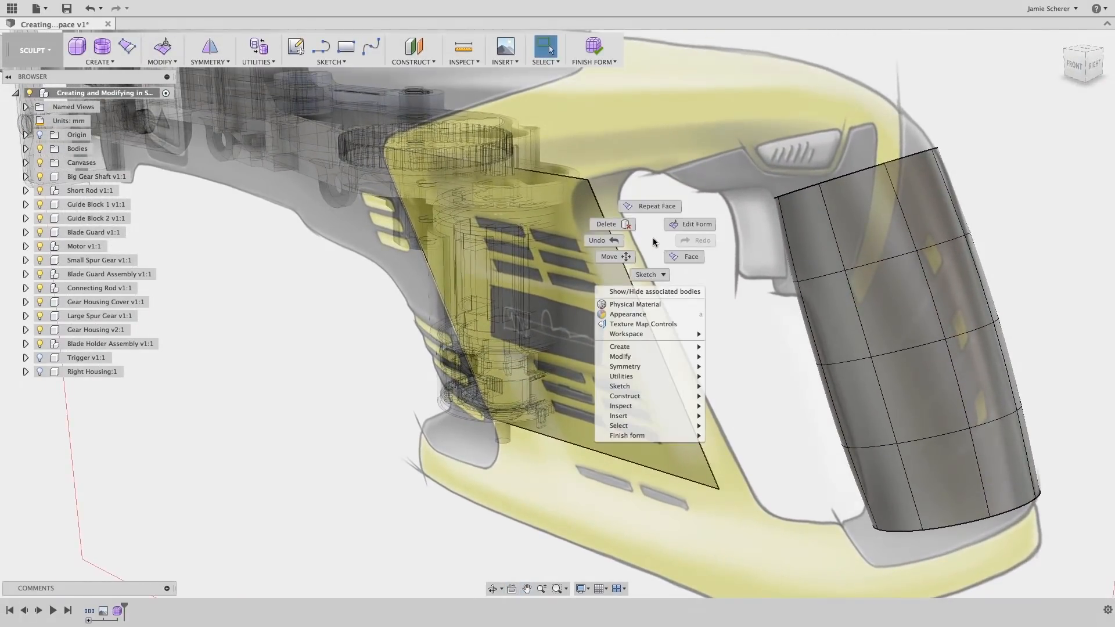
{"action": "left_click", "coordinate": [689, 228]}
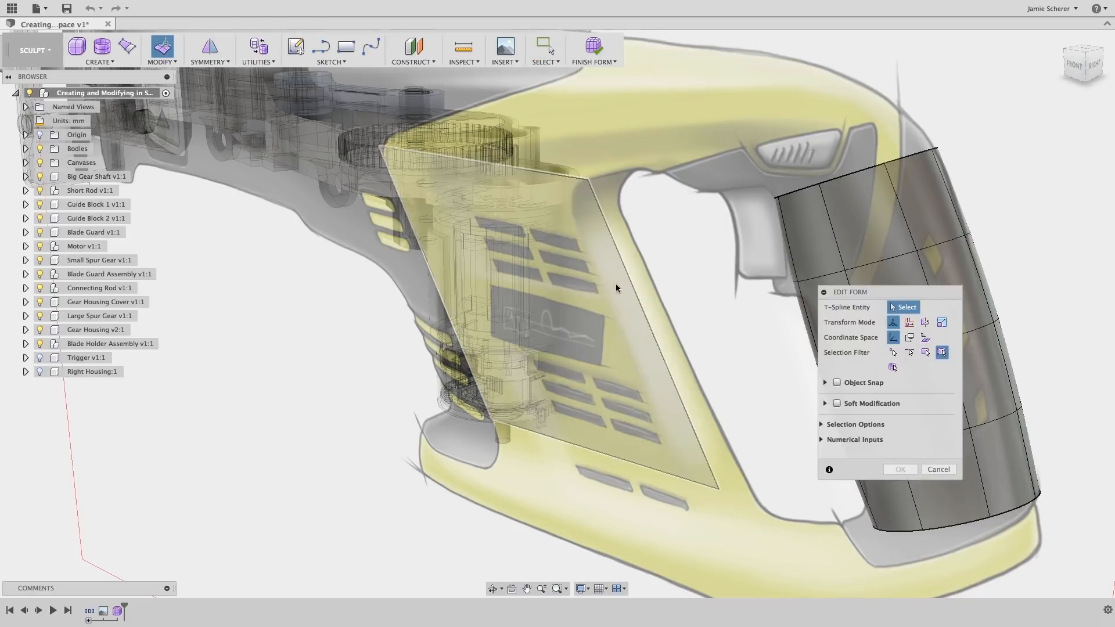
Step: Move the motor-body face about 10 mm outward from the centre plane, then pick its right edge
{"action": "left_click", "coordinate": [600, 297]}
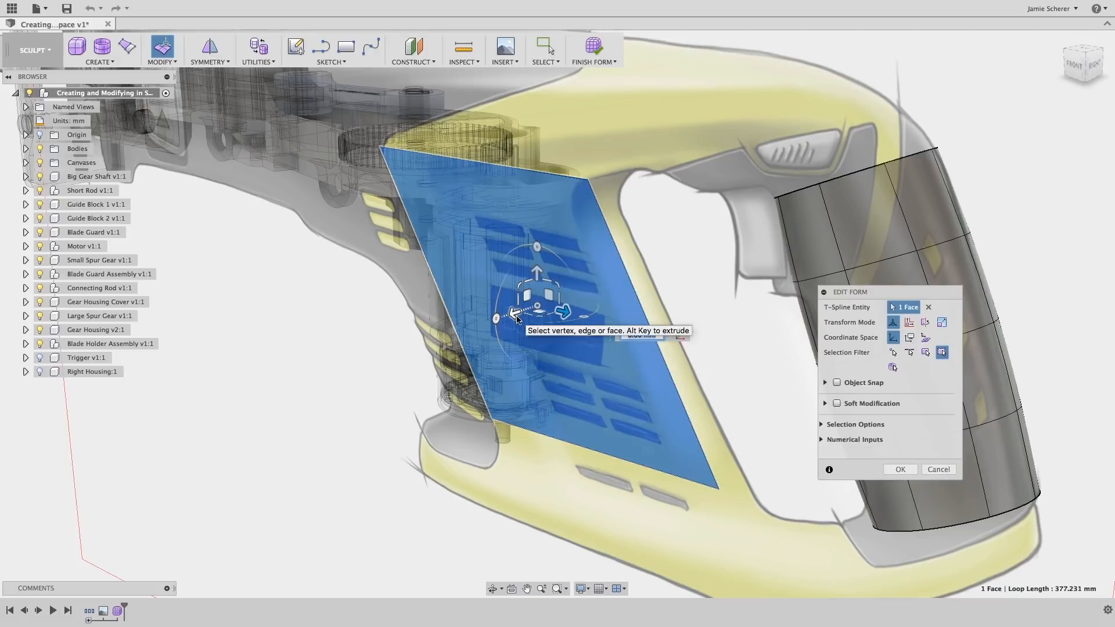
{"action": "left_click_drag", "start_coordinate": [518, 318], "coordinate": [435, 342]}
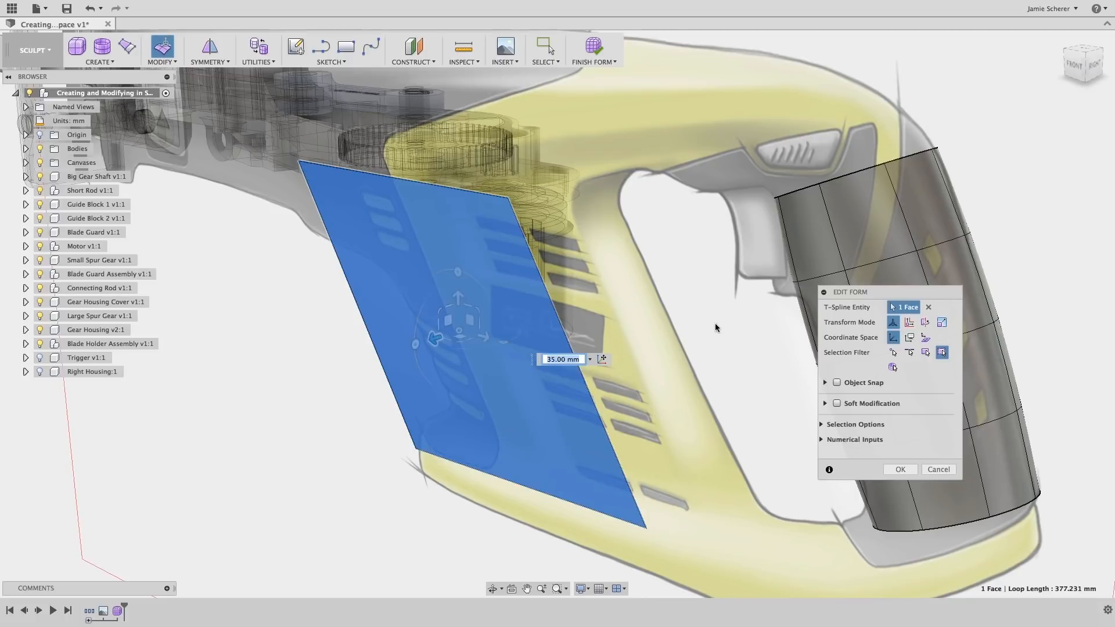
{"action": "left_click", "coordinate": [901, 469]}
{"action": "mouse_move", "coordinate": [488, 375]}
{"action": "middle_mouse_down", "text": "shift"}
{"action": "mouse_move", "coordinate": [534, 379]}
{"action": "mouse_move", "coordinate": [557, 366]}
{"action": "middle_mouse_up", "text": "shift"}
{"action": "key", "text": "Escape"}
{"action": "left_click", "coordinate": [572, 328]}
Step: Extrude strips inward from the right and left edges, curving the left one to -15 mm
{"action": "right_click", "coordinate": [600, 335]}
{"action": "left_click", "coordinate": [654, 292]}
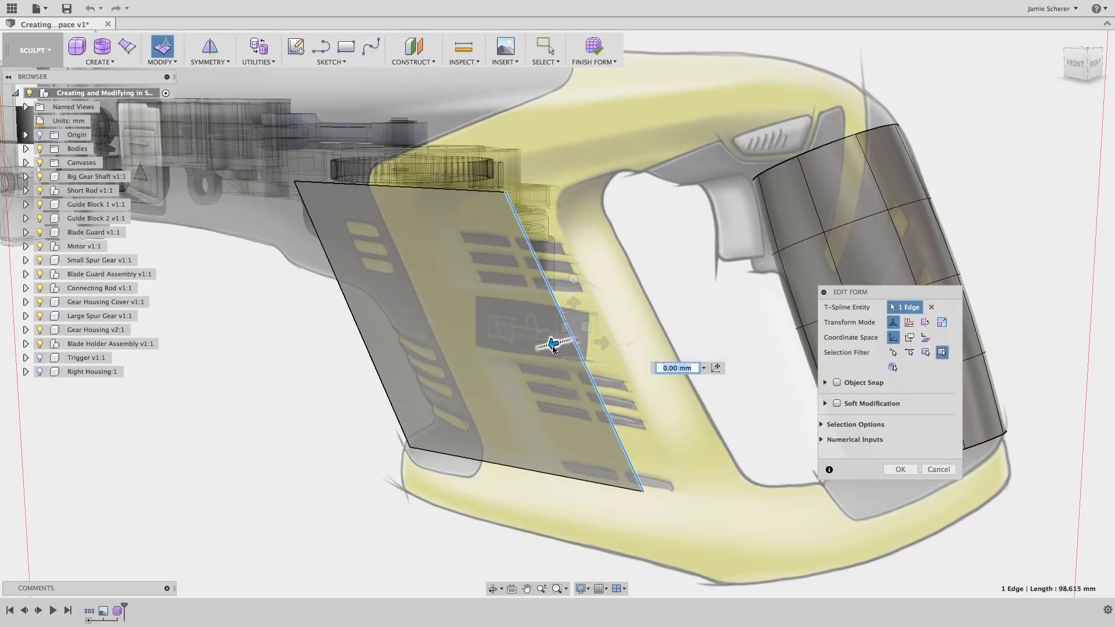
{"action": "left_click_drag", "start_coordinate": [554, 347], "coordinate": [584, 338], "text": "alt"}
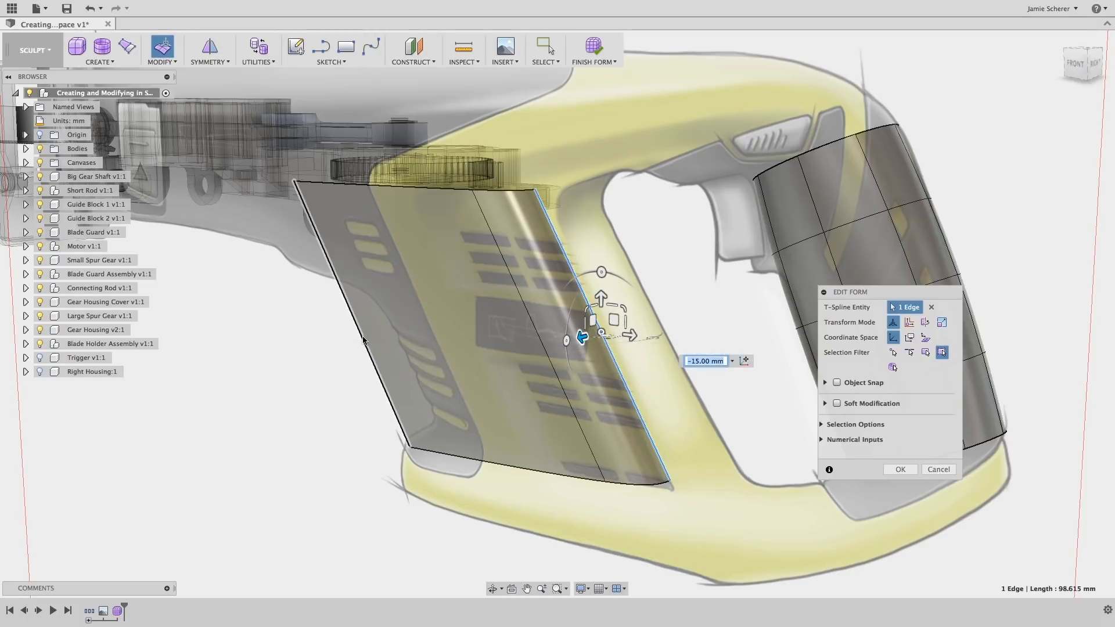
{"action": "left_click", "coordinate": [365, 340]}
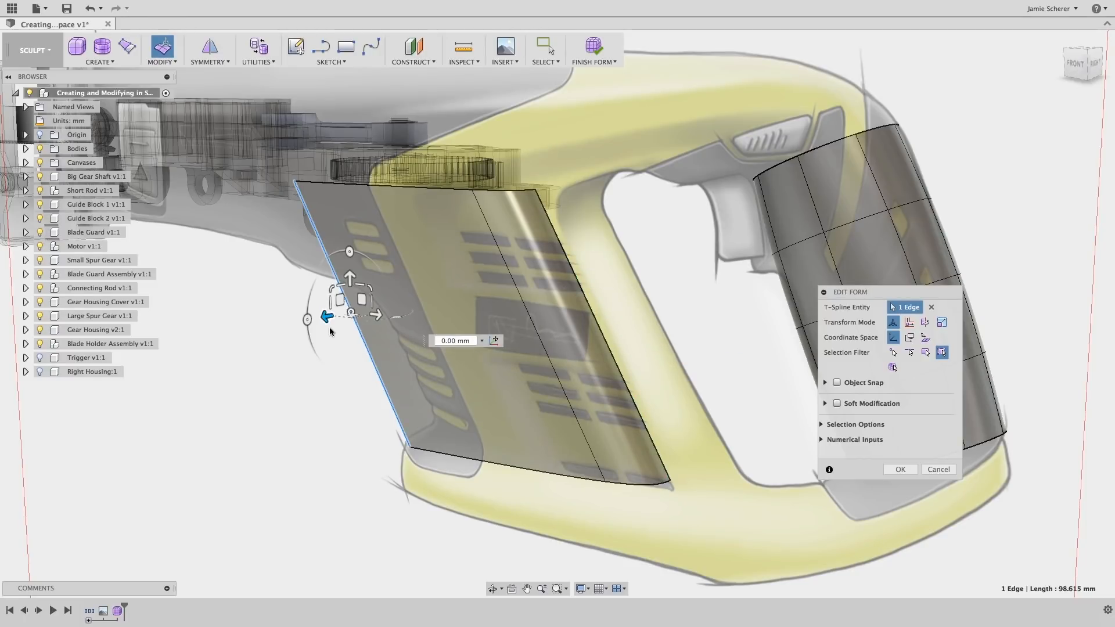
{"action": "left_click_drag", "start_coordinate": [327, 316], "coordinate": [307, 323], "text": "alt"}
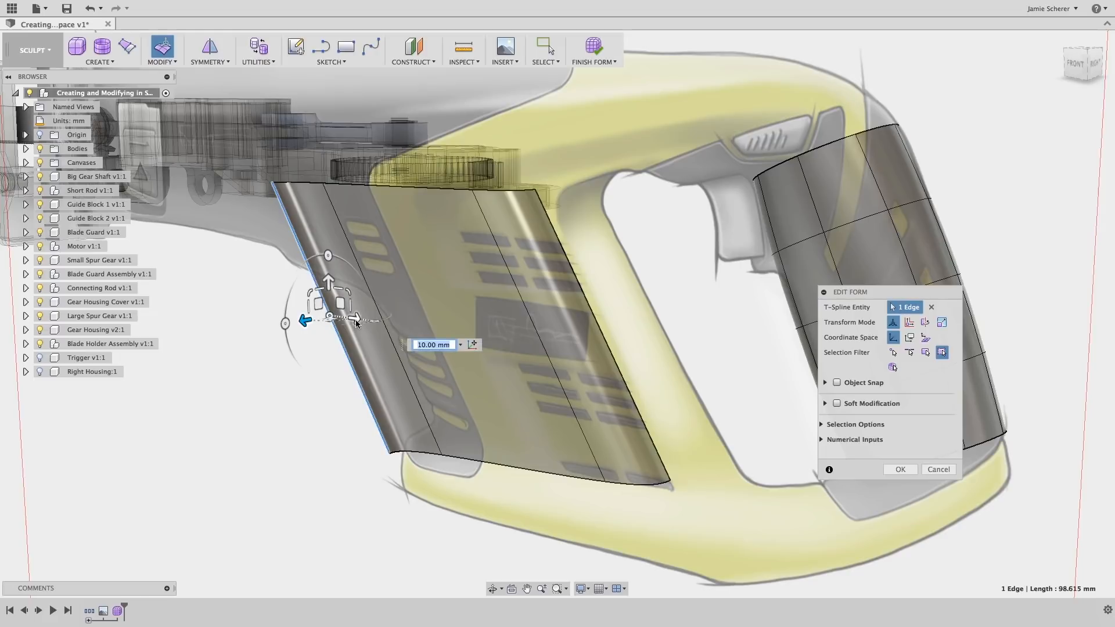
{"action": "left_click_drag", "start_coordinate": [357, 319], "coordinate": [323, 318], "text": "alt"}
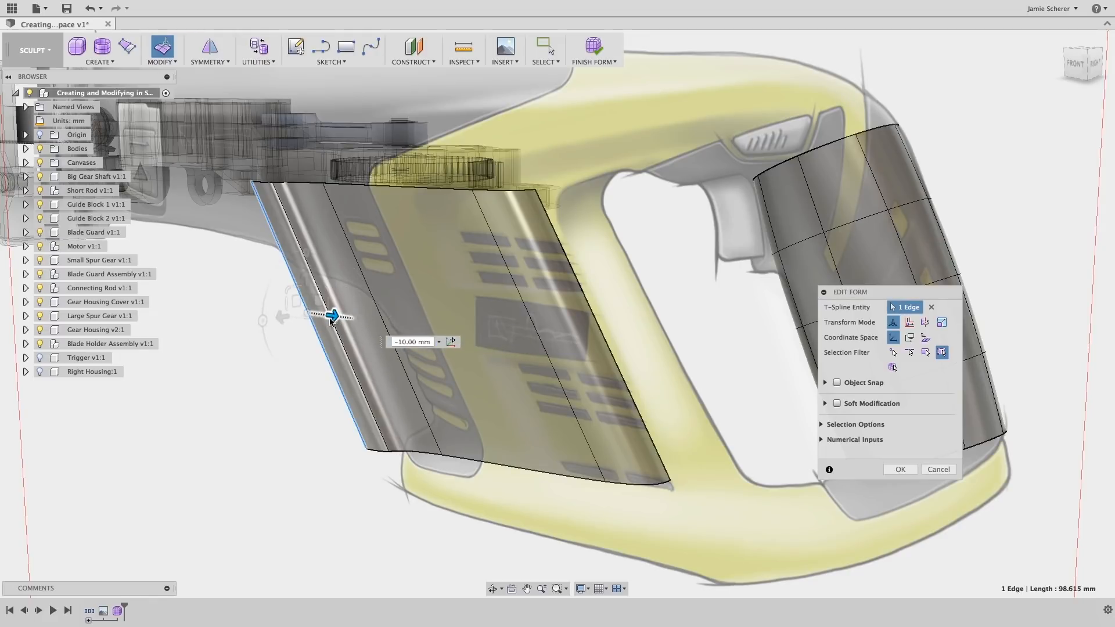
Step: From the front view, shift the panel's middle faces toward the handle
{"action": "left_click", "coordinate": [290, 372]}
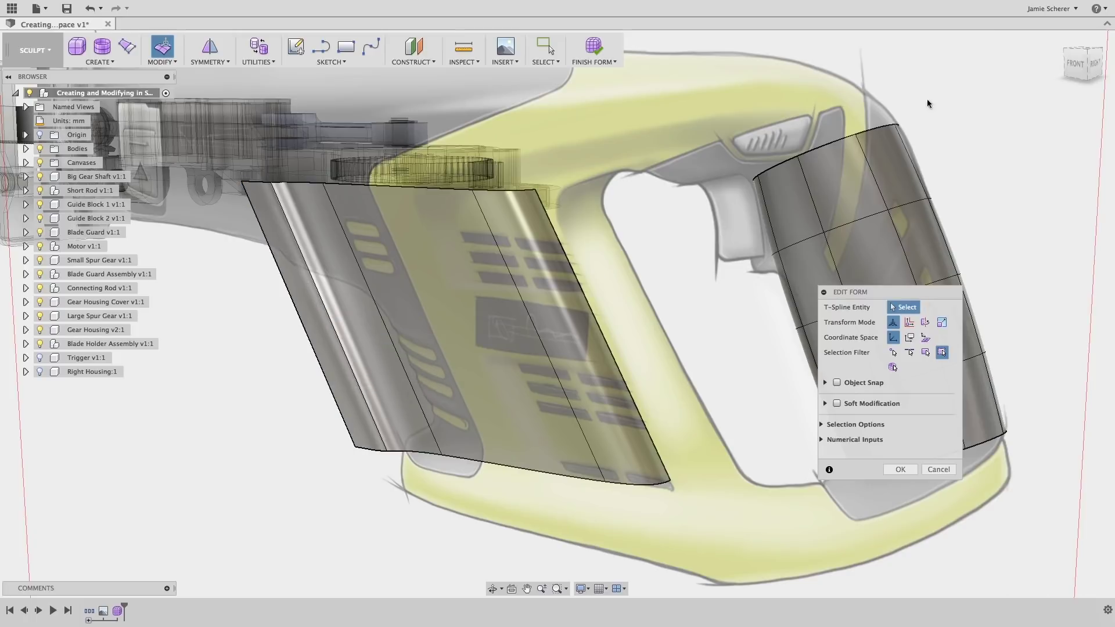
{"action": "left_click", "coordinate": [1080, 66]}
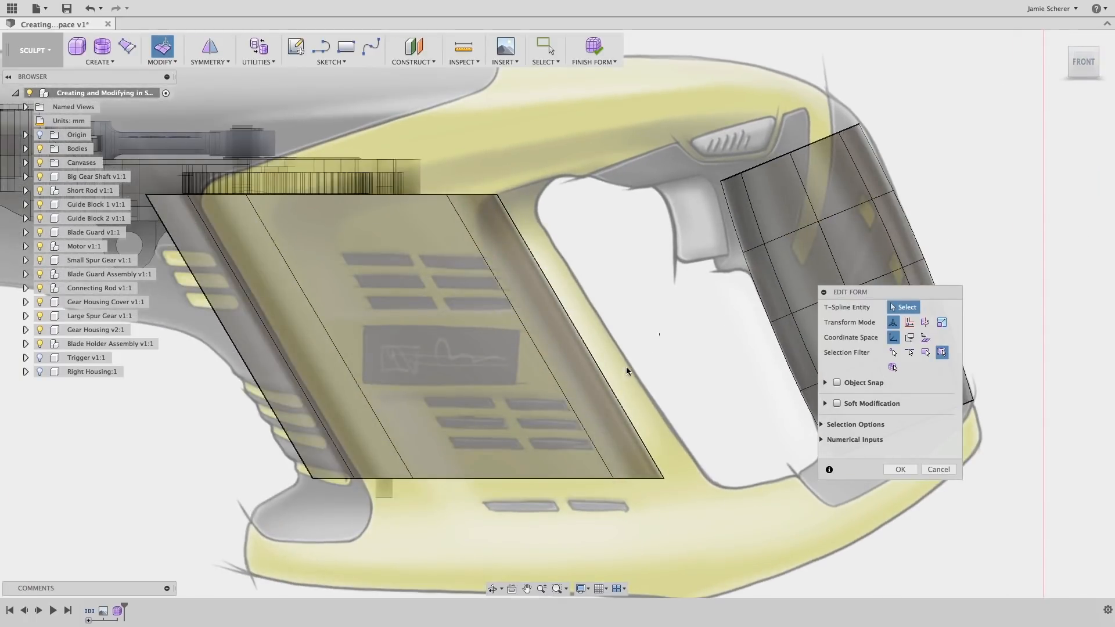
{"action": "left_click", "coordinate": [544, 389]}
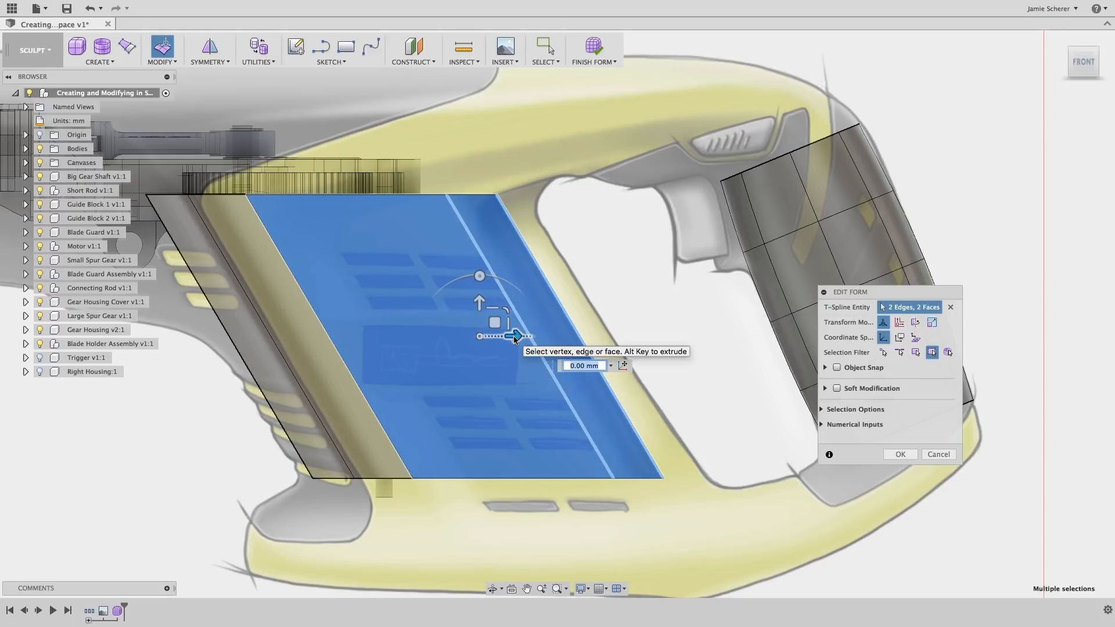
{"action": "left_click_drag", "start_coordinate": [514, 337], "coordinate": [545, 338]}
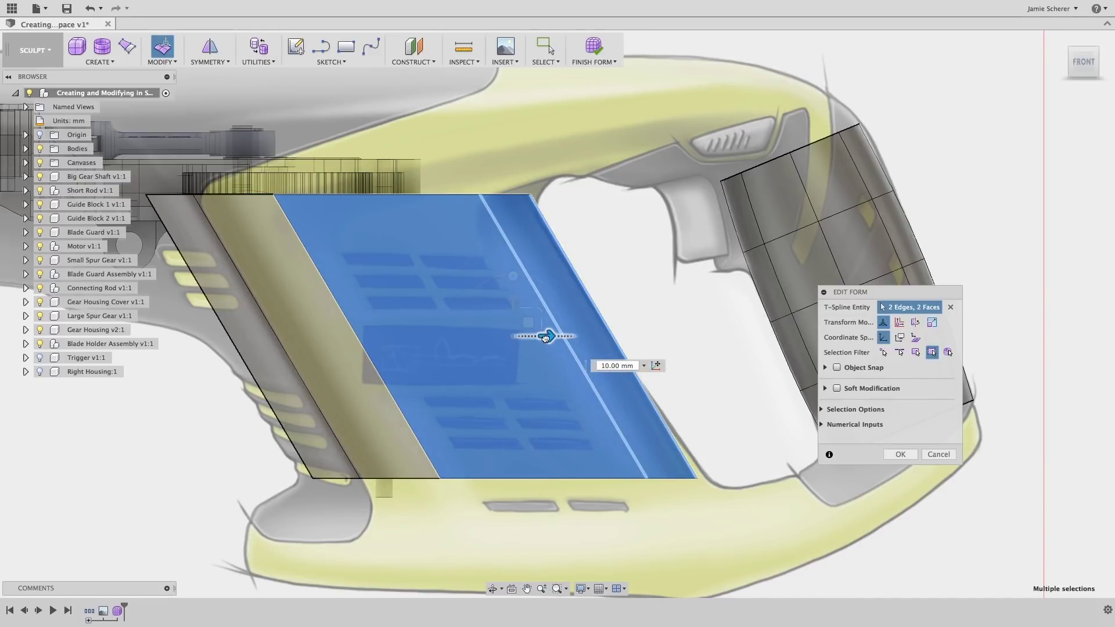
Step: Flare the panel's bottom edge loop outward in Edit Form
{"action": "left_click", "coordinate": [685, 335]}
{"action": "middle_click_drag", "start_coordinate": [684, 335], "coordinate": [640, 323], "text": "shift"}
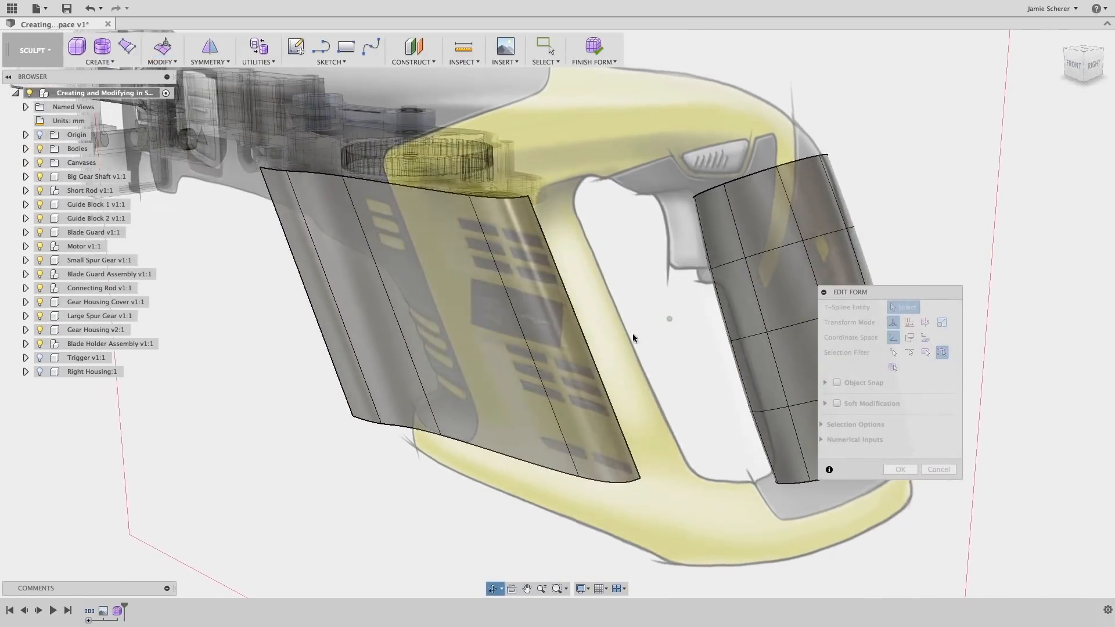
{"action": "double_click", "coordinate": [530, 466]}
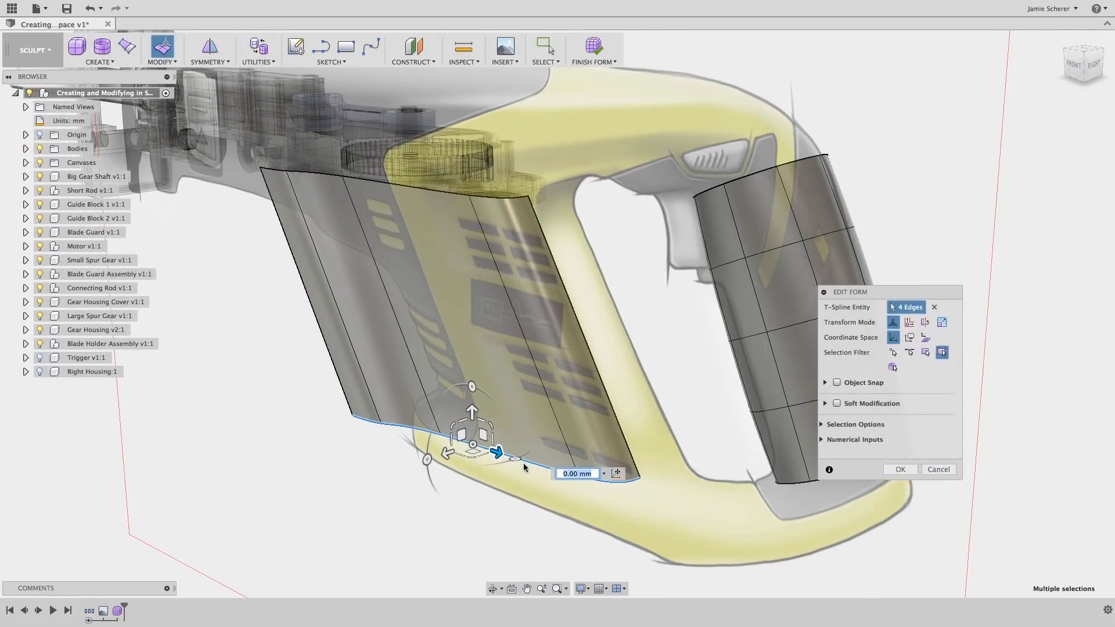
{"action": "left_click", "coordinate": [446, 487]}
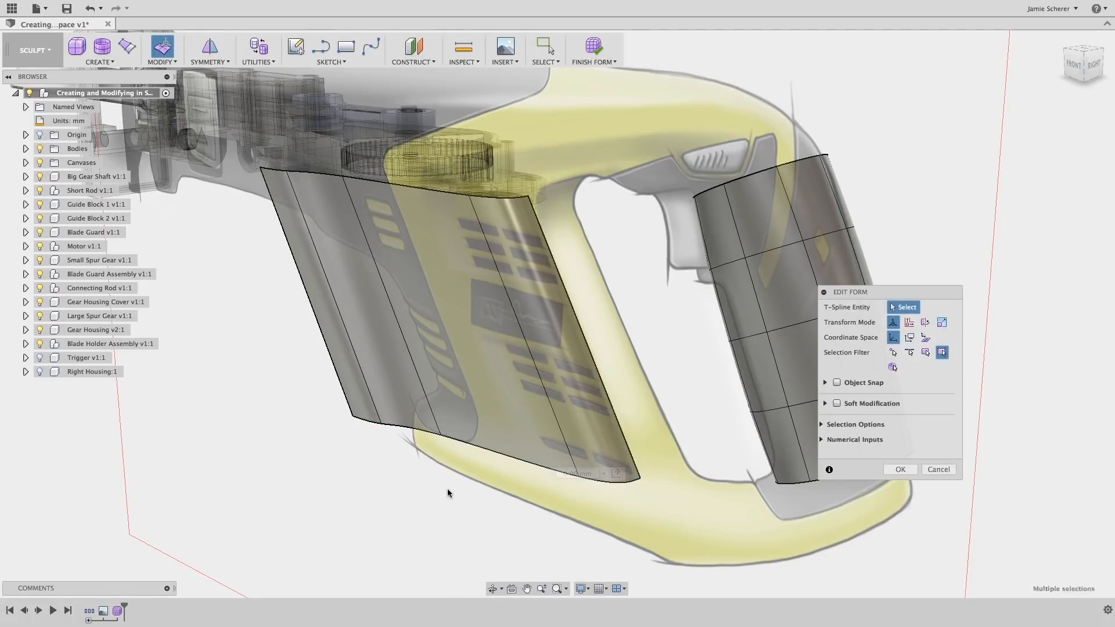
{"action": "double_click", "coordinate": [491, 449]}
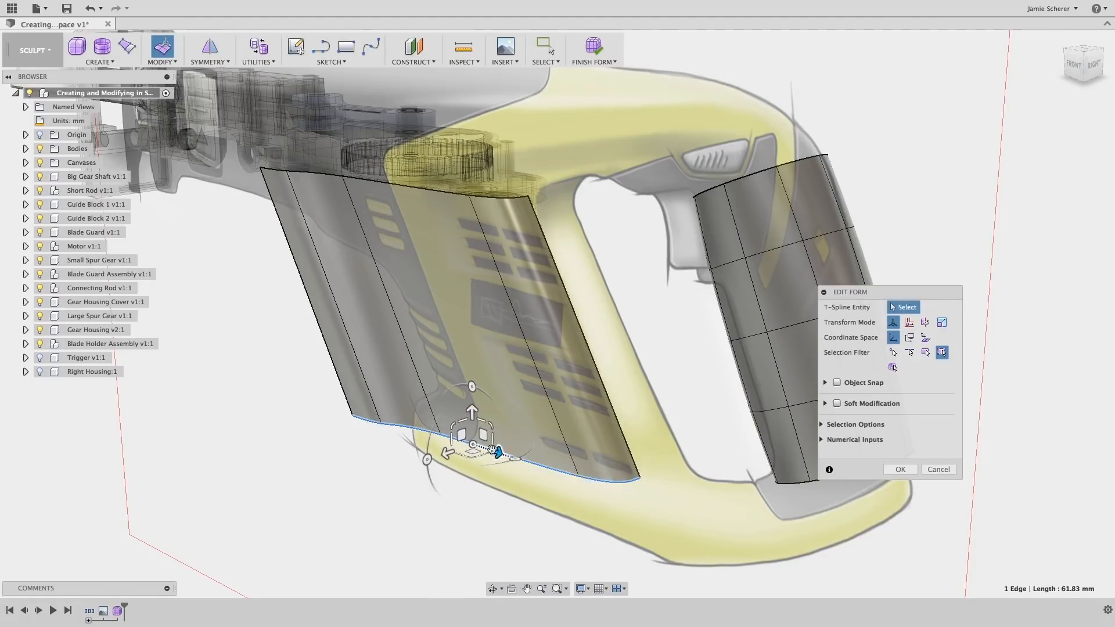
{"action": "left_click", "coordinate": [449, 454]}
{"action": "left_click_drag", "start_coordinate": [447, 453], "coordinate": [425, 466]}
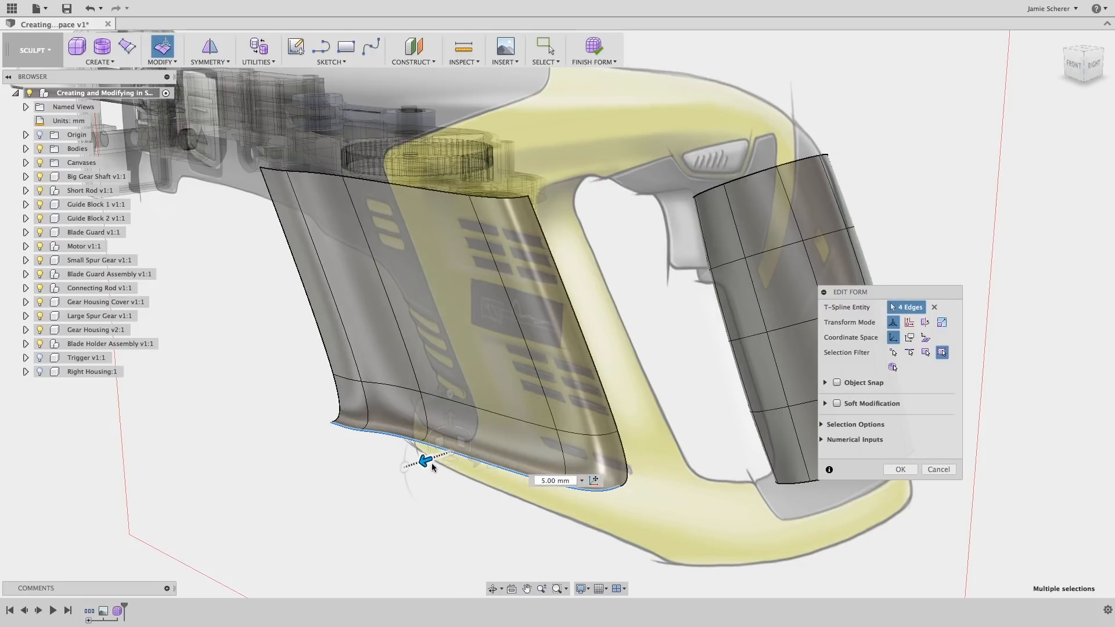
Step: Pull the lower corner vertex about 5 mm outward to stretch it toward the handle
{"action": "left_click", "coordinate": [619, 525]}
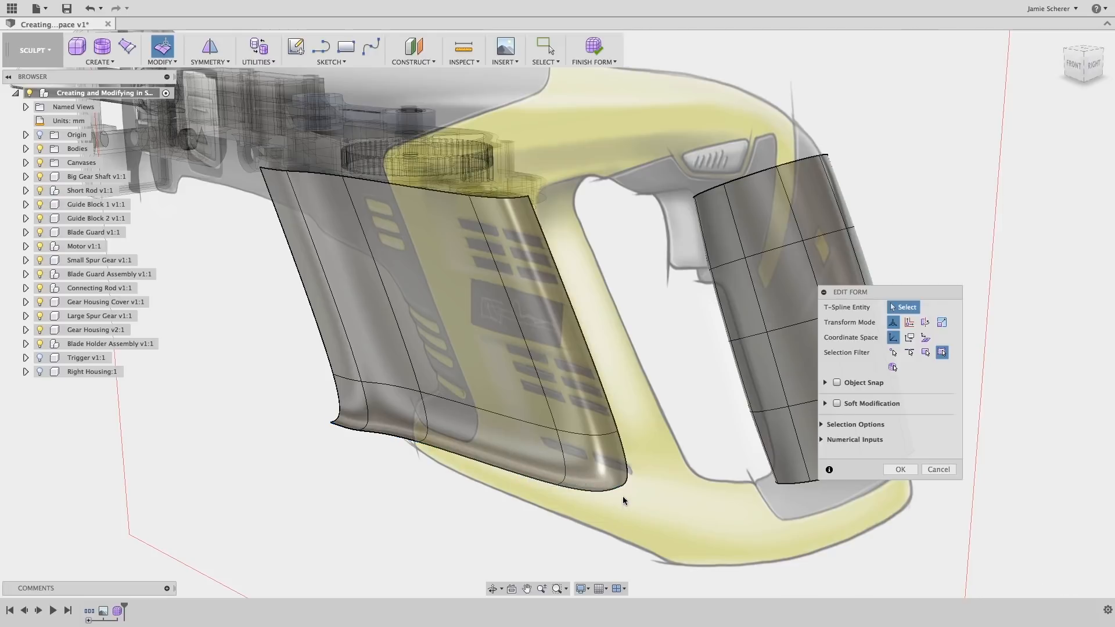
{"action": "left_click", "coordinate": [623, 493]}
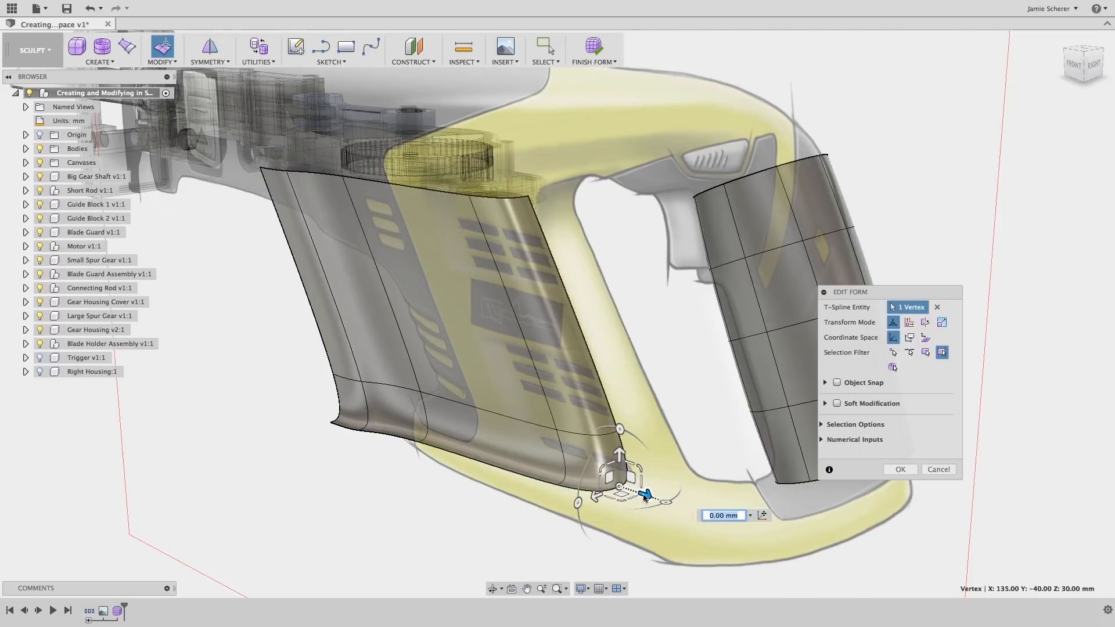
{"action": "mouse_move", "coordinate": [643, 495]}
{"action": "left_mouse_down"}
{"action": "mouse_move", "coordinate": [619, 510]}
{"action": "mouse_move", "coordinate": [631, 504]}
{"action": "left_mouse_up"}
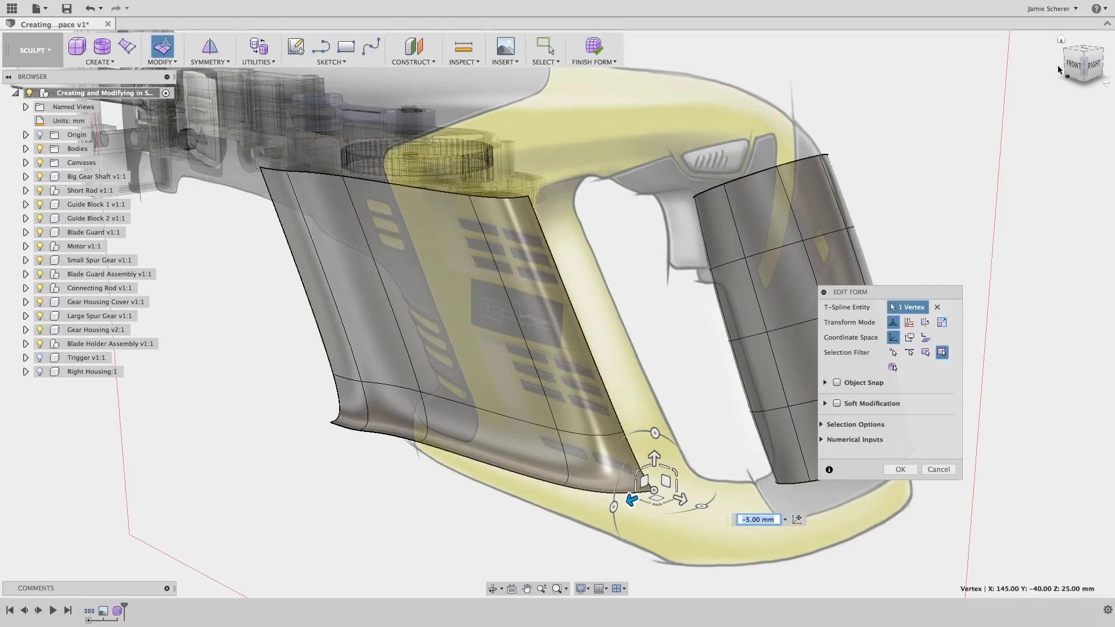
{"action": "left_click", "coordinate": [1073, 64]}
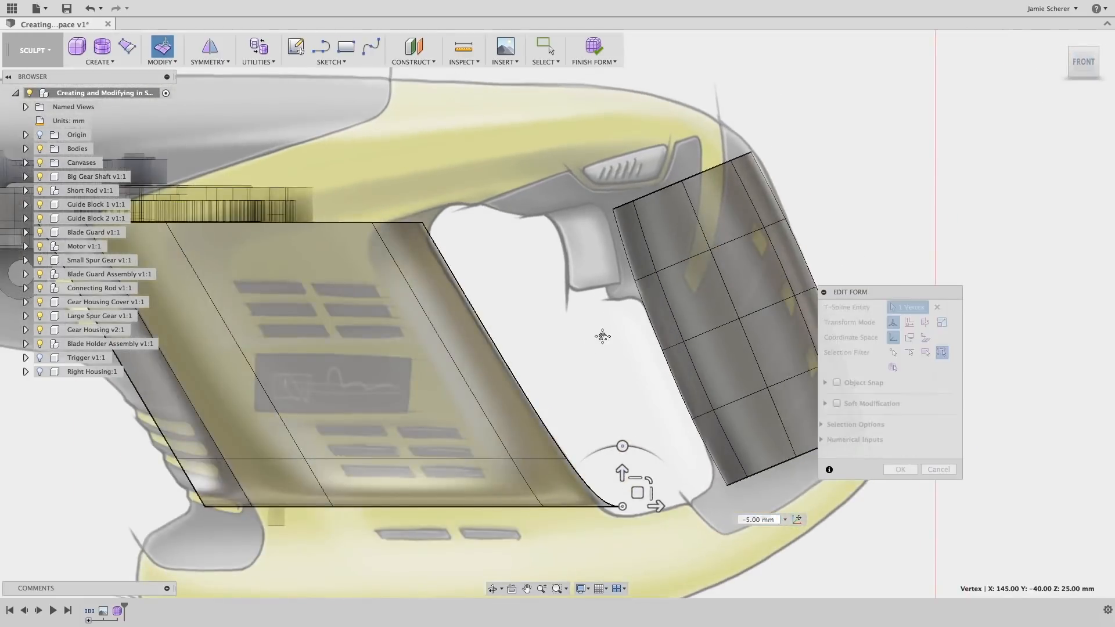
Step: Move the bottom strip of faces down toward the handle base into a flared lip and finish Edit Form
{"action": "middle_click_drag", "start_coordinate": [619, 343], "coordinate": [665, 319]}
{"action": "left_click", "coordinate": [642, 311]}
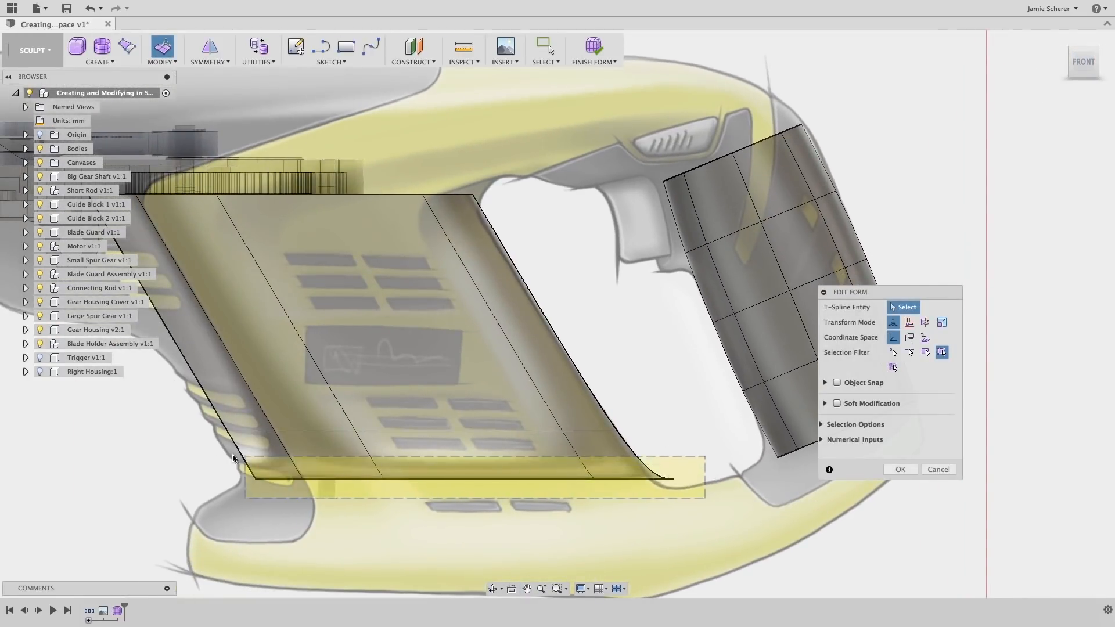
{"action": "left_click_drag", "start_coordinate": [704, 500], "coordinate": [228, 461]}
{"action": "left_click_drag", "start_coordinate": [440, 443], "coordinate": [456, 466]}
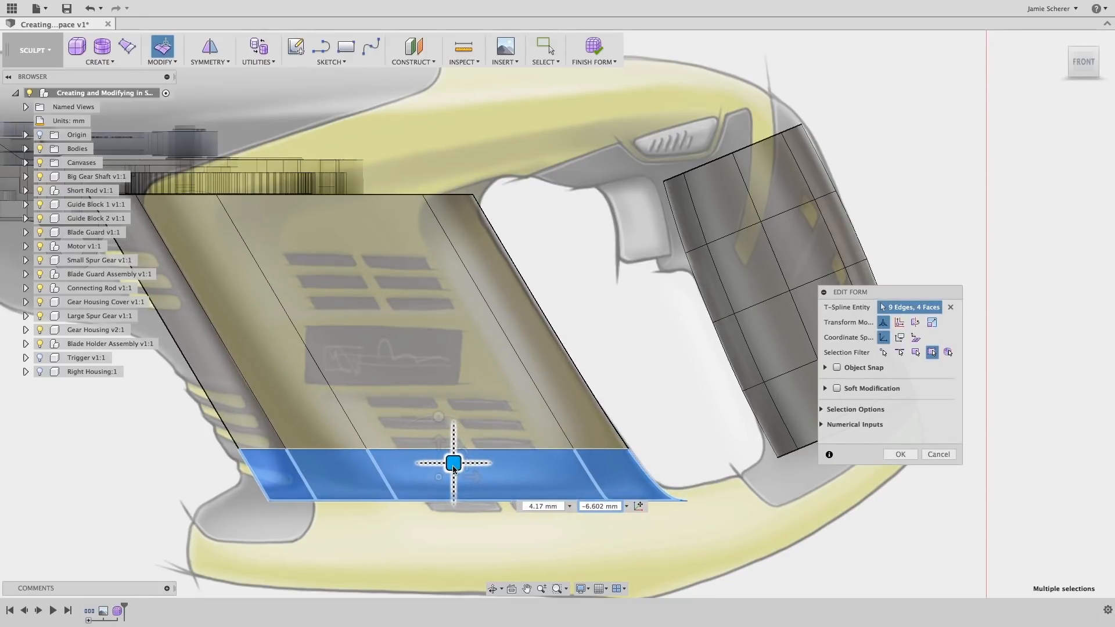
{"action": "left_click", "coordinate": [646, 321]}
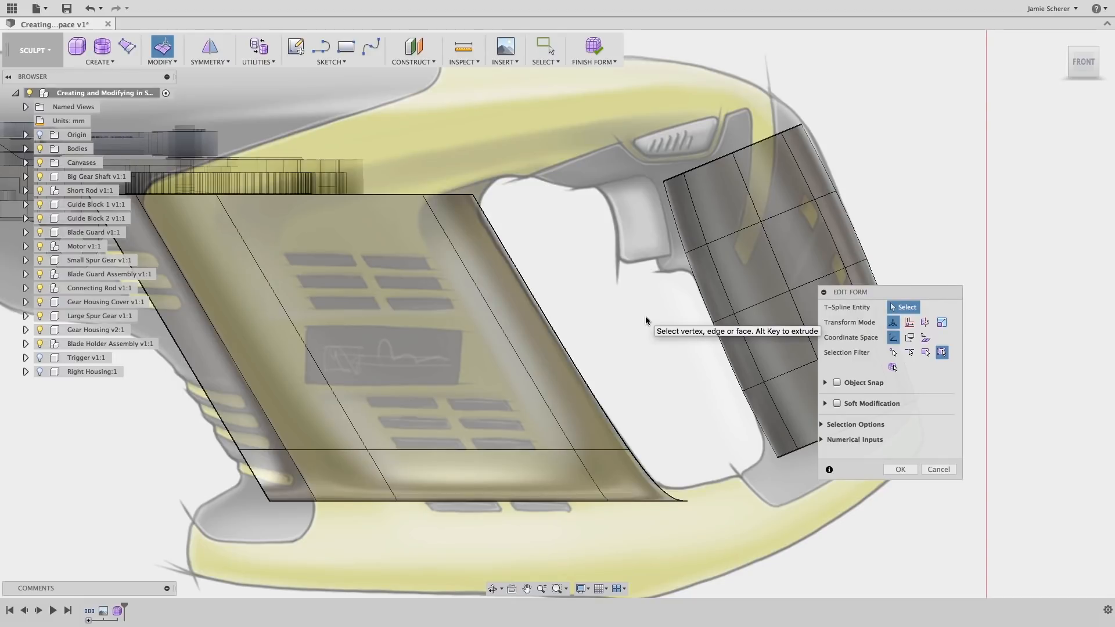
{"action": "left_click", "coordinate": [896, 469]}
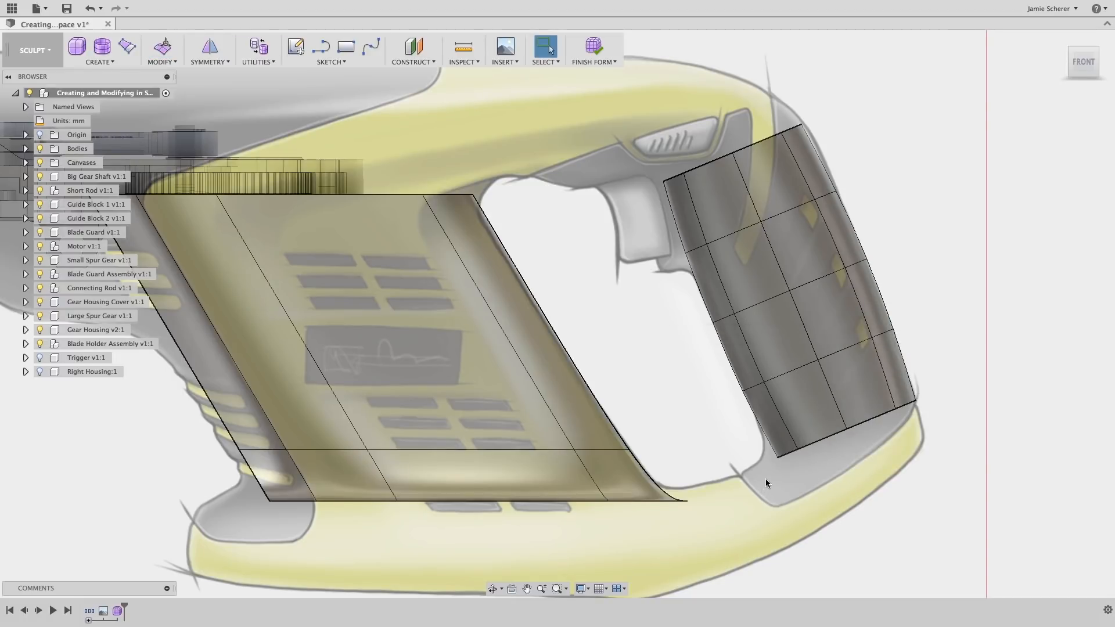
{"action": "middle_click_drag", "start_coordinate": [765, 479], "coordinate": [759, 499], "text": "shift"}
{"action": "scroll", "coordinate": [759, 498], "scroll_direction": "up", "scroll_amount": 3}
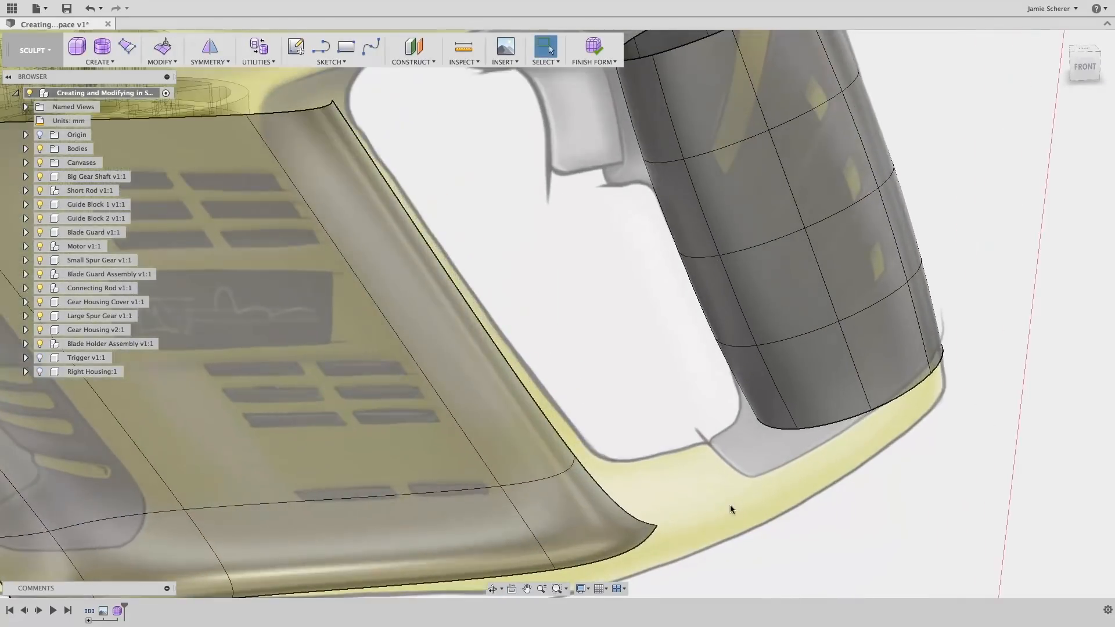
{"action": "left_click", "coordinate": [161, 62]}
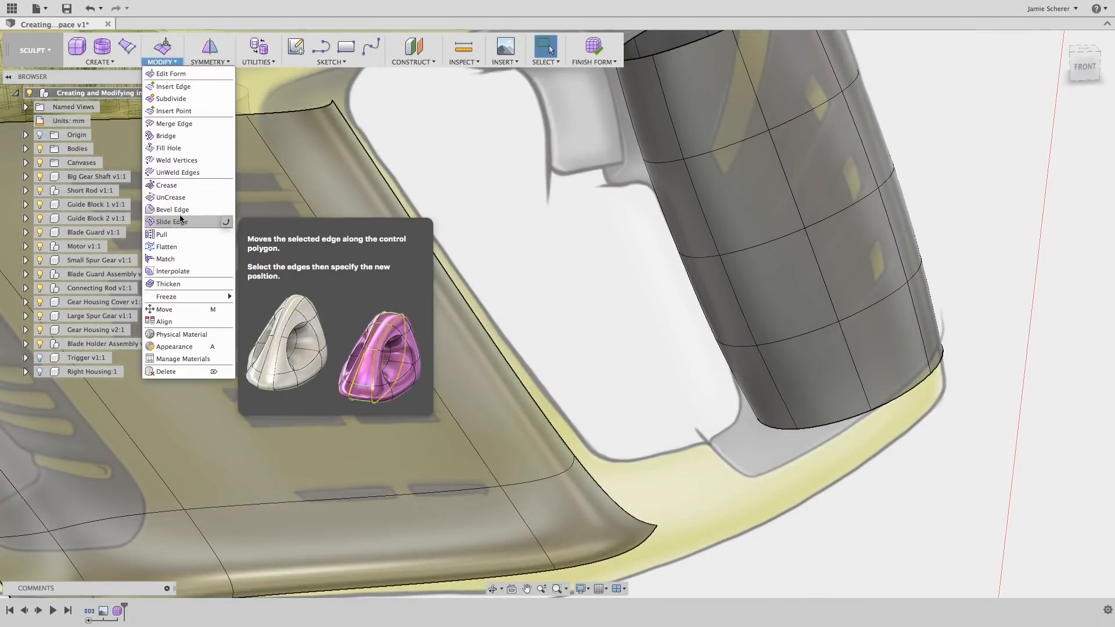
{"action": "left_click", "coordinate": [166, 135]}
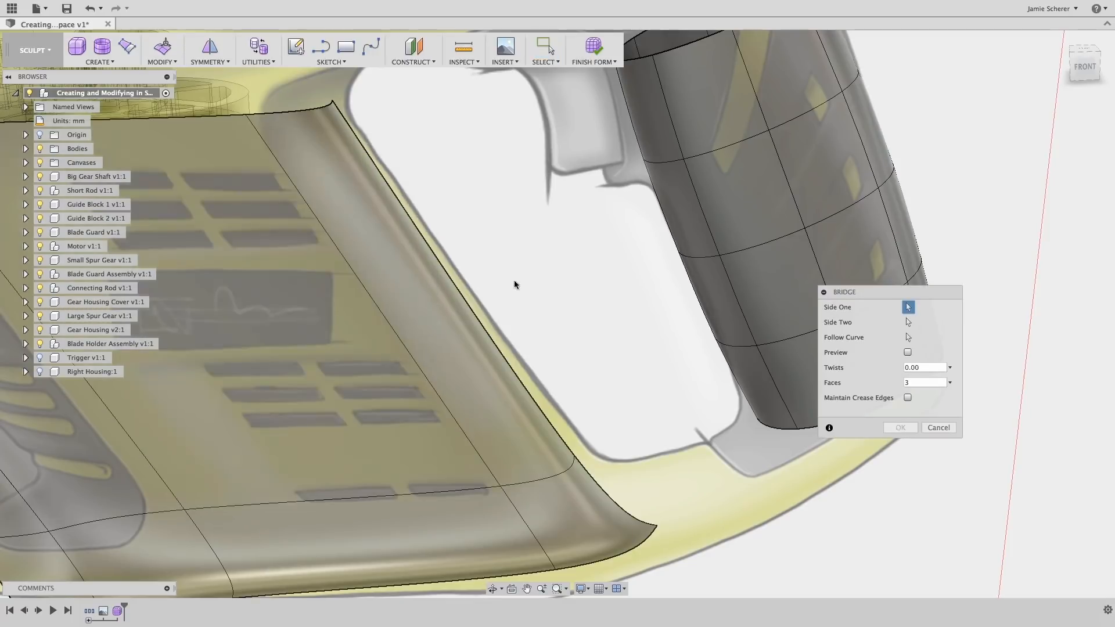
{"action": "middle_click_drag", "start_coordinate": [641, 386], "coordinate": [578, 326]}
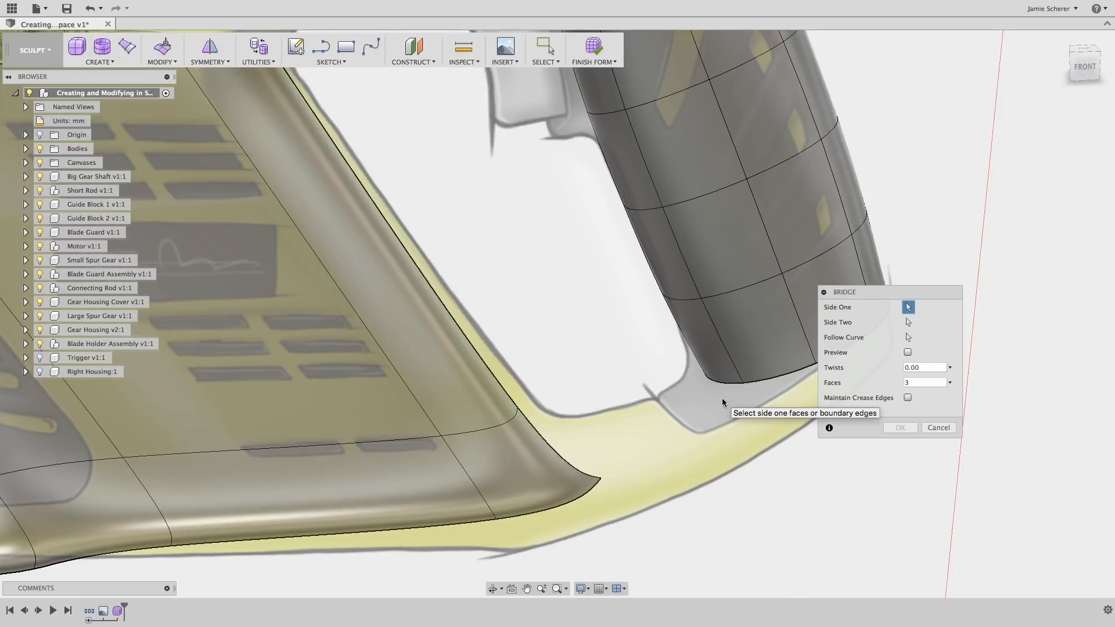
{"action": "left_click", "coordinate": [727, 383]}
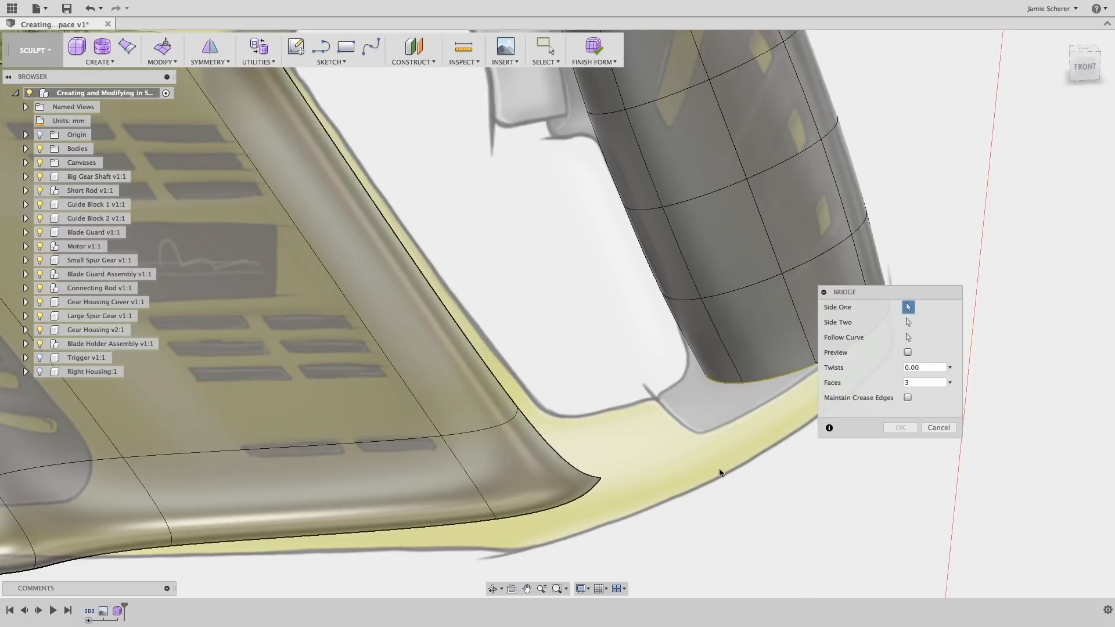
{"action": "left_click", "coordinate": [576, 493]}
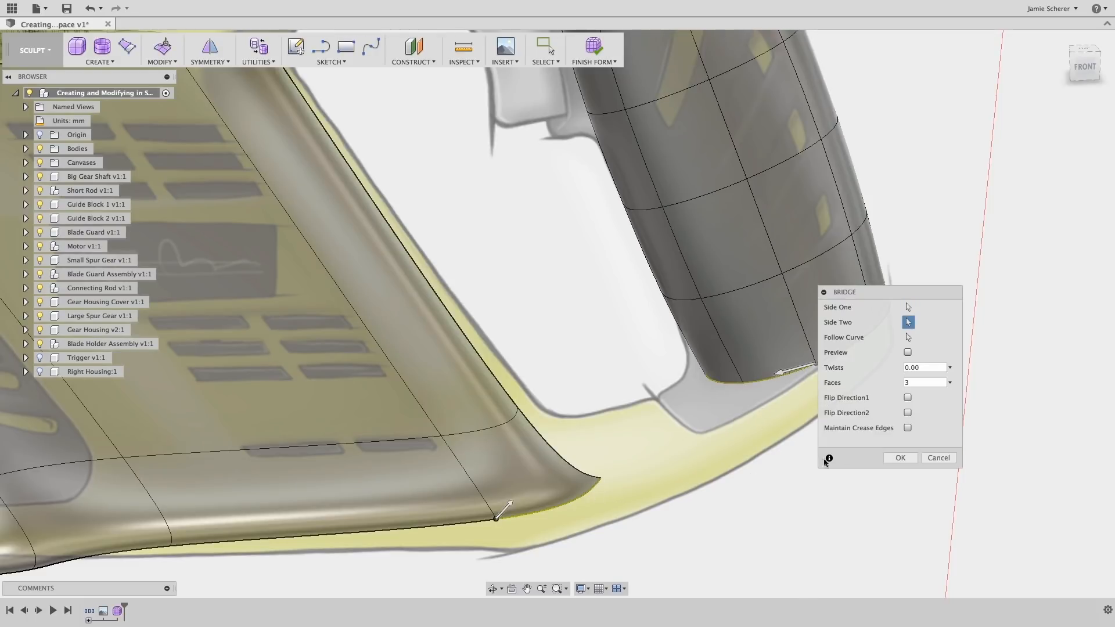
{"action": "left_click", "coordinate": [908, 352]}
Step: Cancel the bridge and insert a new edge loop along the motor body's front edge
{"action": "left_click", "coordinate": [946, 459]}
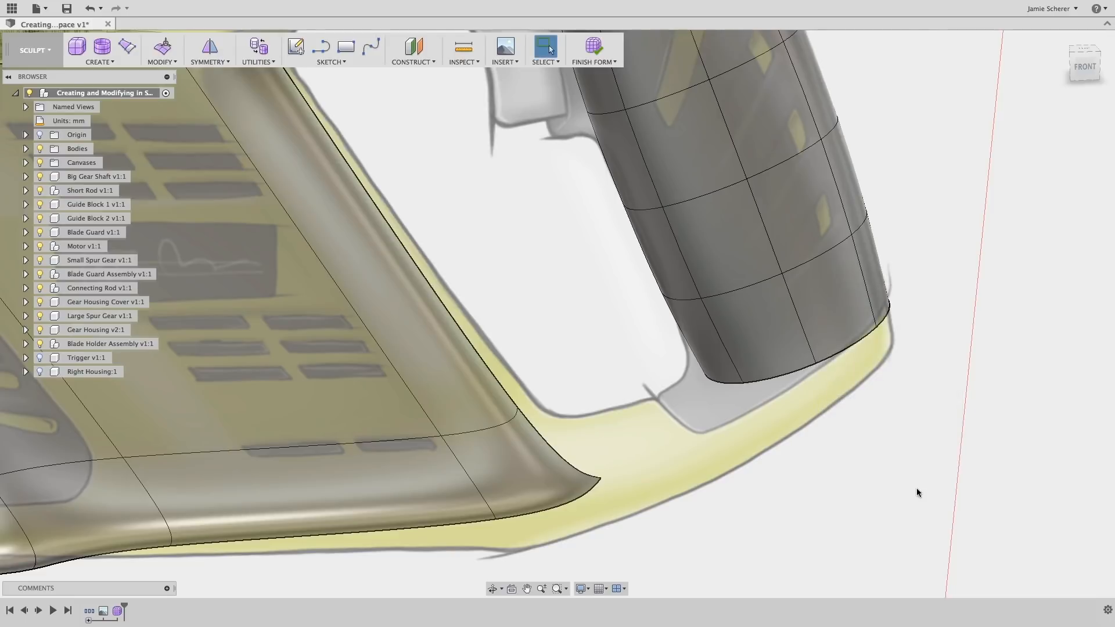
{"action": "scroll", "coordinate": [902, 501], "scroll_direction": "down", "scroll_amount": 5}
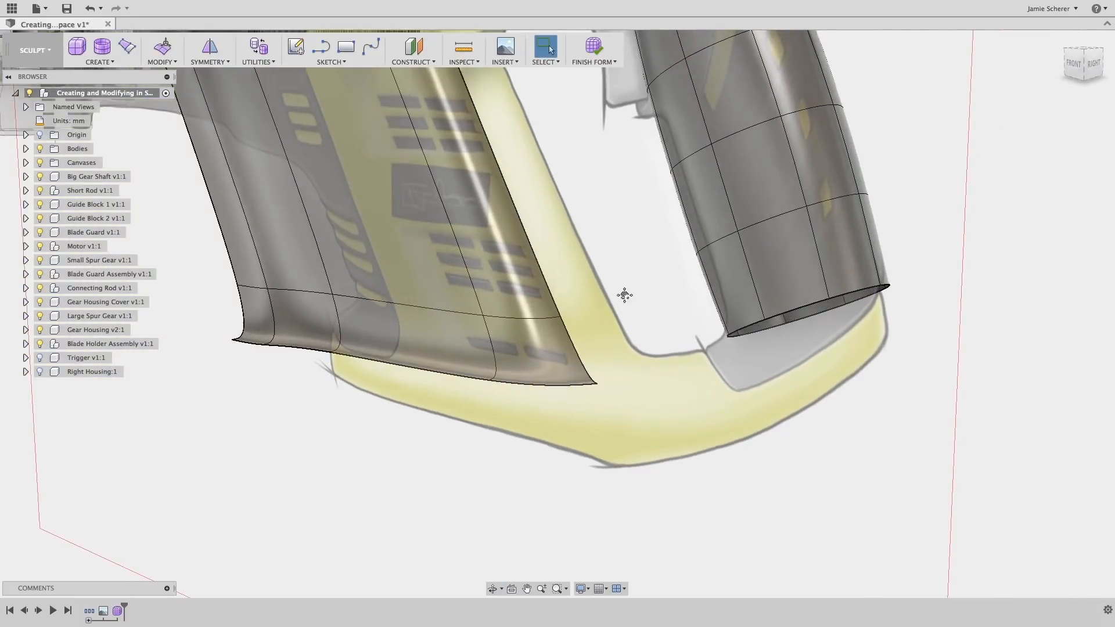
{"action": "middle_click_drag", "start_coordinate": [846, 493], "coordinate": [646, 417], "text": "shift"}
{"action": "scroll", "coordinate": [647, 416], "scroll_direction": "up", "scroll_amount": 3}
{"action": "scroll", "coordinate": [557, 389], "scroll_direction": "up", "scroll_amount": 2}
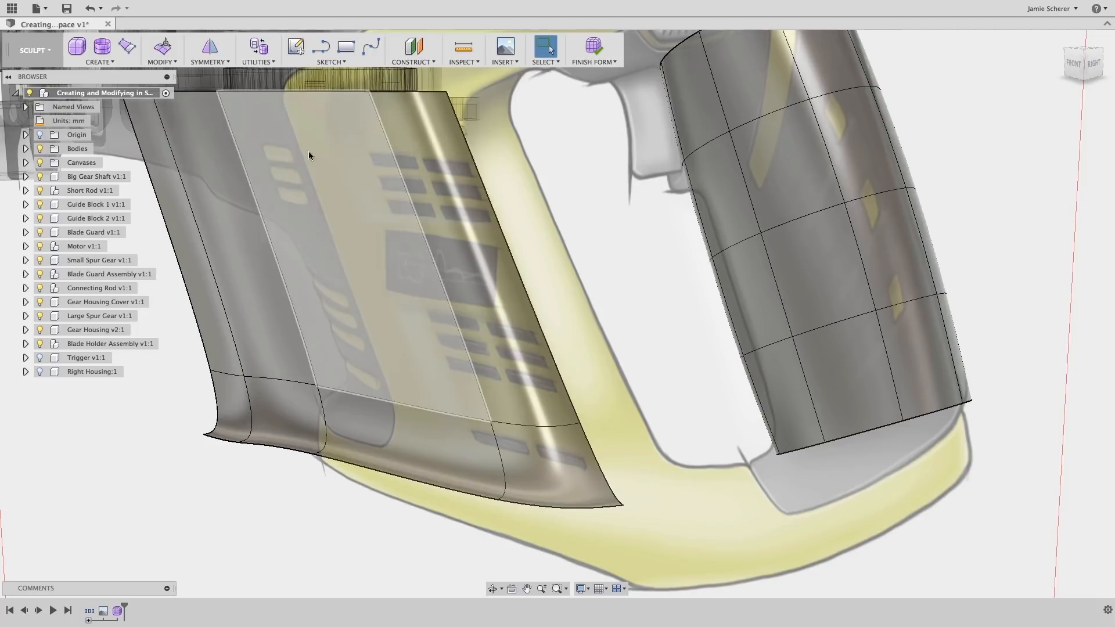
{"action": "left_click", "coordinate": [175, 65]}
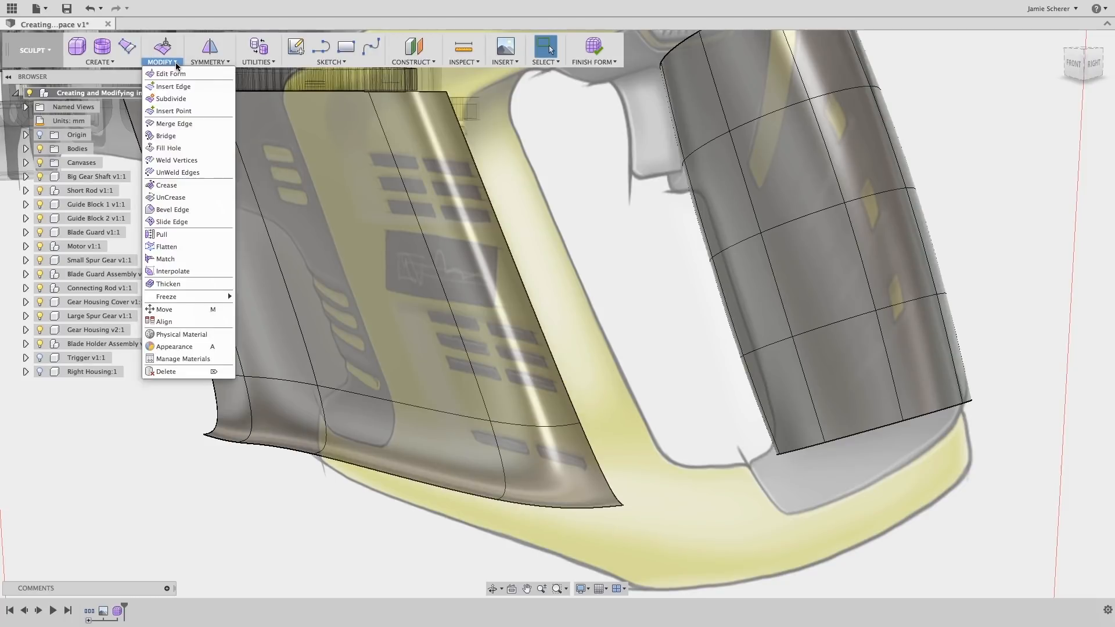
{"action": "left_click", "coordinate": [199, 88]}
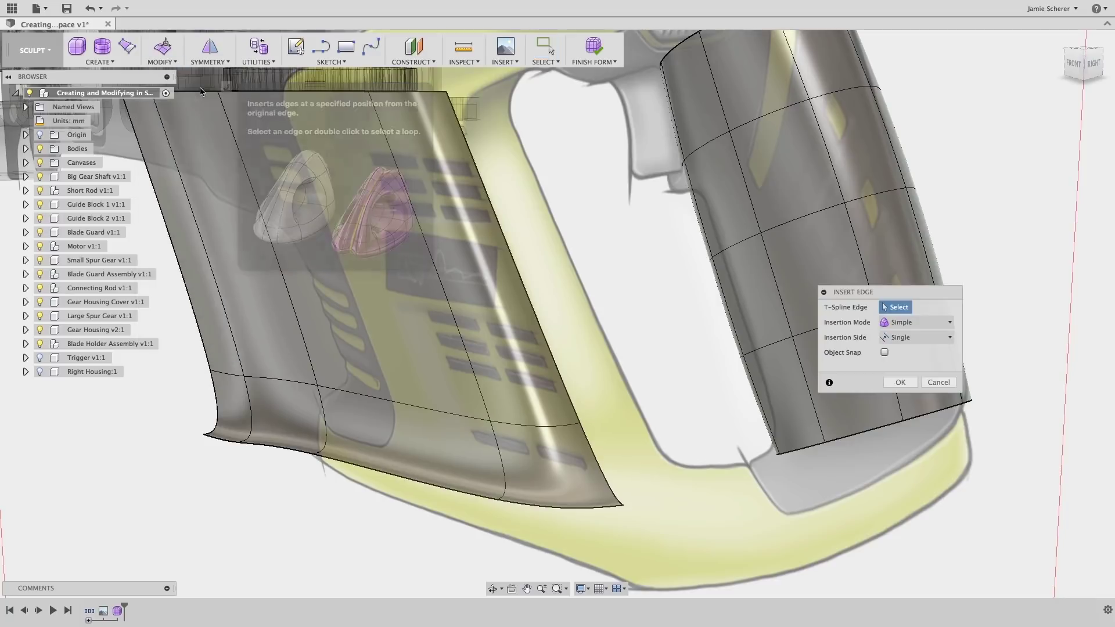
{"action": "double_click", "coordinate": [602, 472]}
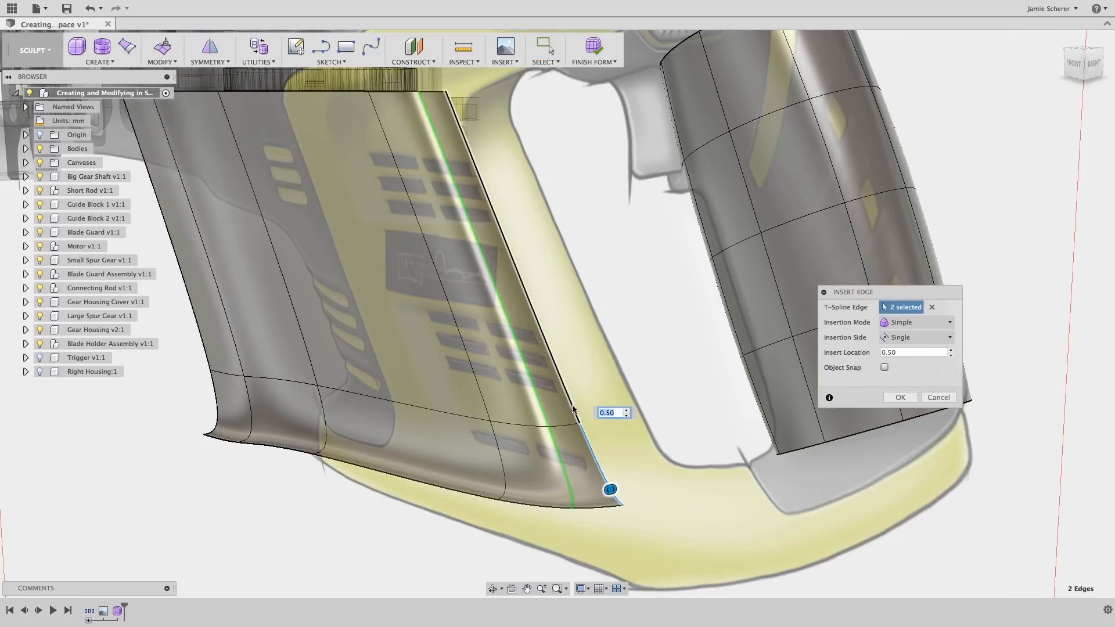
{"action": "key", "text": "Return"}
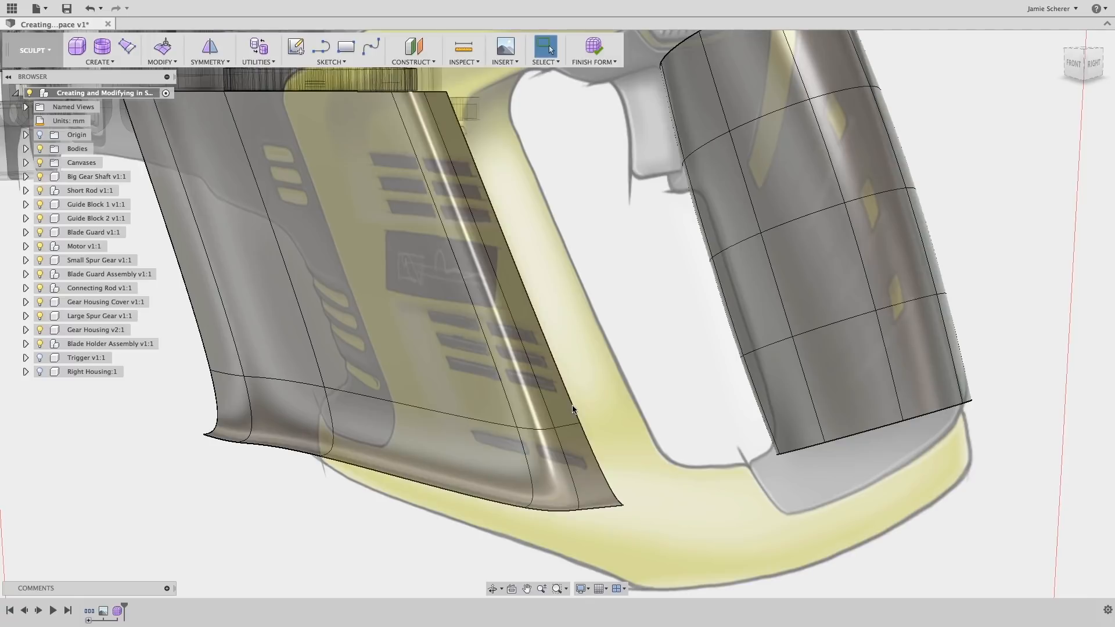
Step: Push the connected front edges 11 mm toward the handle with Edit Form
{"action": "left_click", "coordinate": [573, 409]}
{"action": "double_click", "coordinate": [573, 410]}
{"action": "right_click", "coordinate": [651, 386]}
{"action": "left_click", "coordinate": [662, 409]}
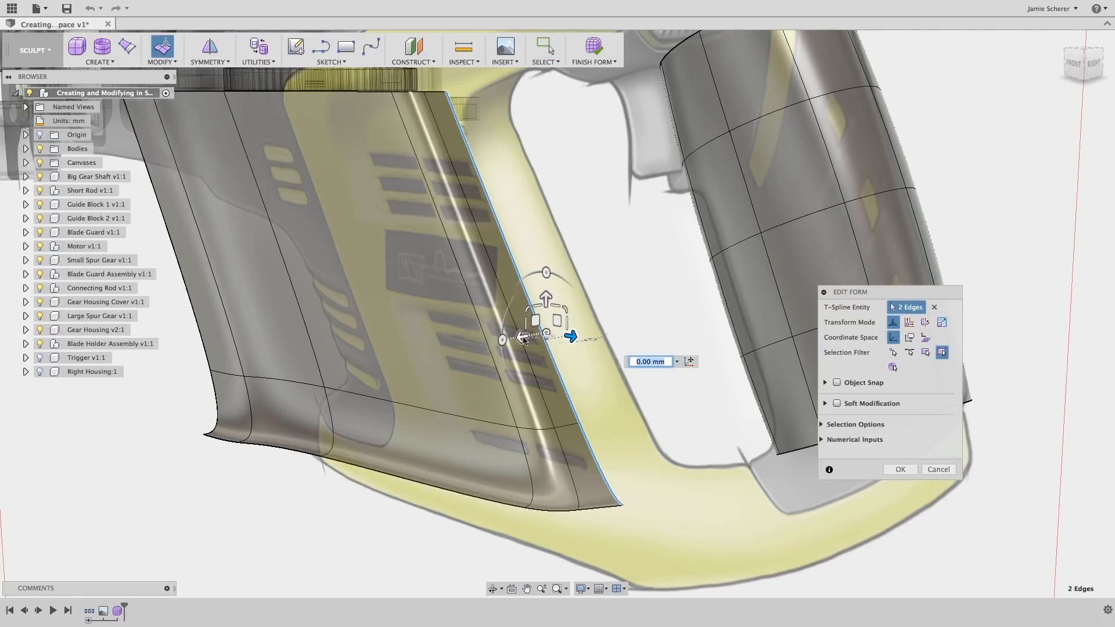
{"action": "left_click_drag", "start_coordinate": [572, 337], "coordinate": [555, 332]}
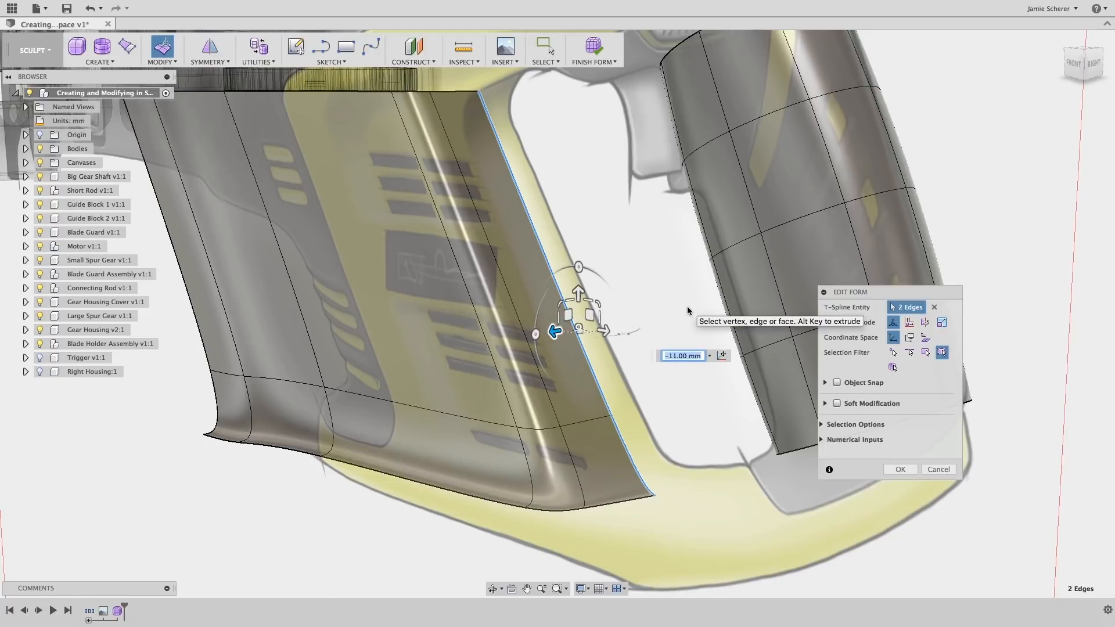
{"action": "key", "text": "Return"}
{"action": "mouse_move", "coordinate": [687, 306]}
{"action": "middle_mouse_down", "text": "shift"}
{"action": "mouse_move", "coordinate": [746, 328]}
{"action": "mouse_move", "coordinate": [714, 460]}
{"action": "middle_mouse_up", "text": "shift"}
Step: Bridge the handle cylinder's bottom edge to the motor body's lower edge, previewed then created
{"action": "left_click", "coordinate": [178, 63]}
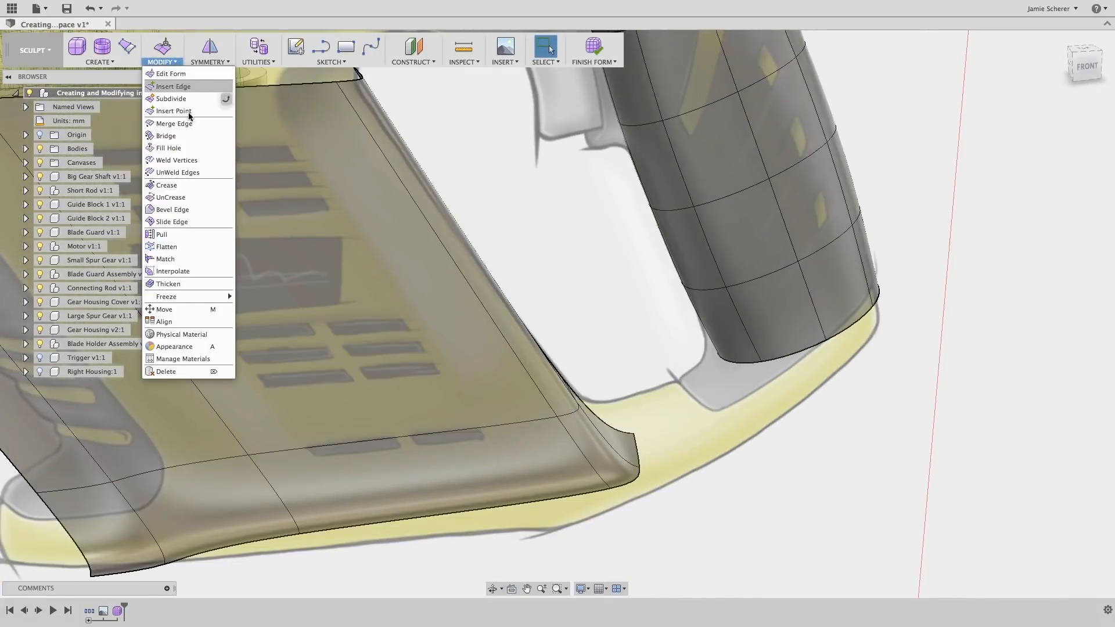
{"action": "left_click", "coordinate": [166, 136]}
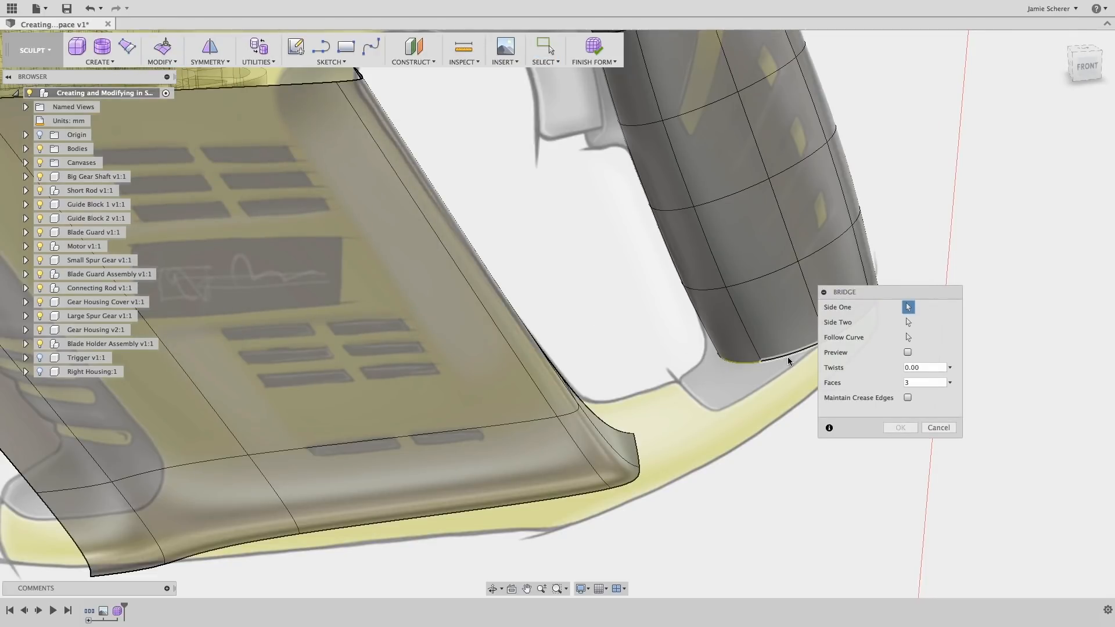
{"action": "left_click", "coordinate": [909, 322]}
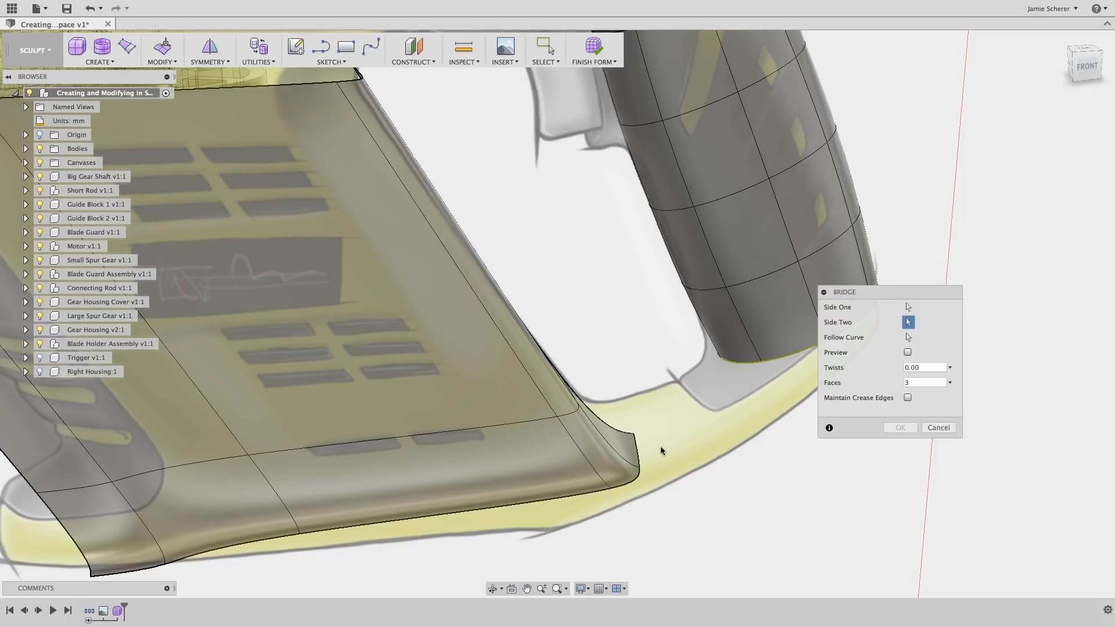
{"action": "left_click", "coordinate": [637, 449]}
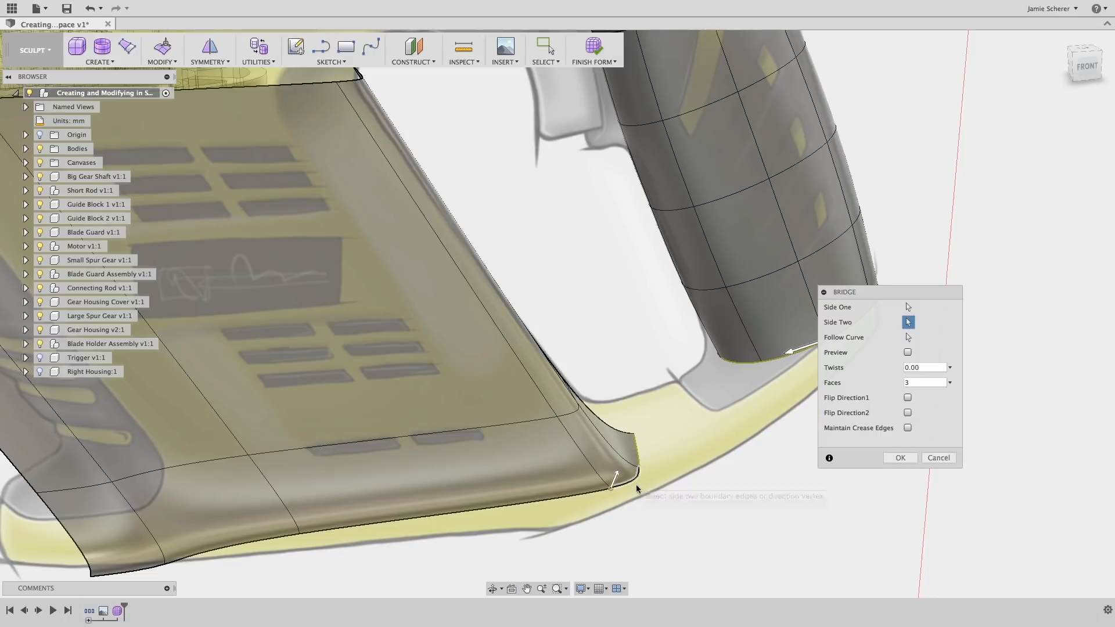
{"action": "left_click", "coordinate": [907, 352]}
{"action": "left_click", "coordinate": [906, 459]}
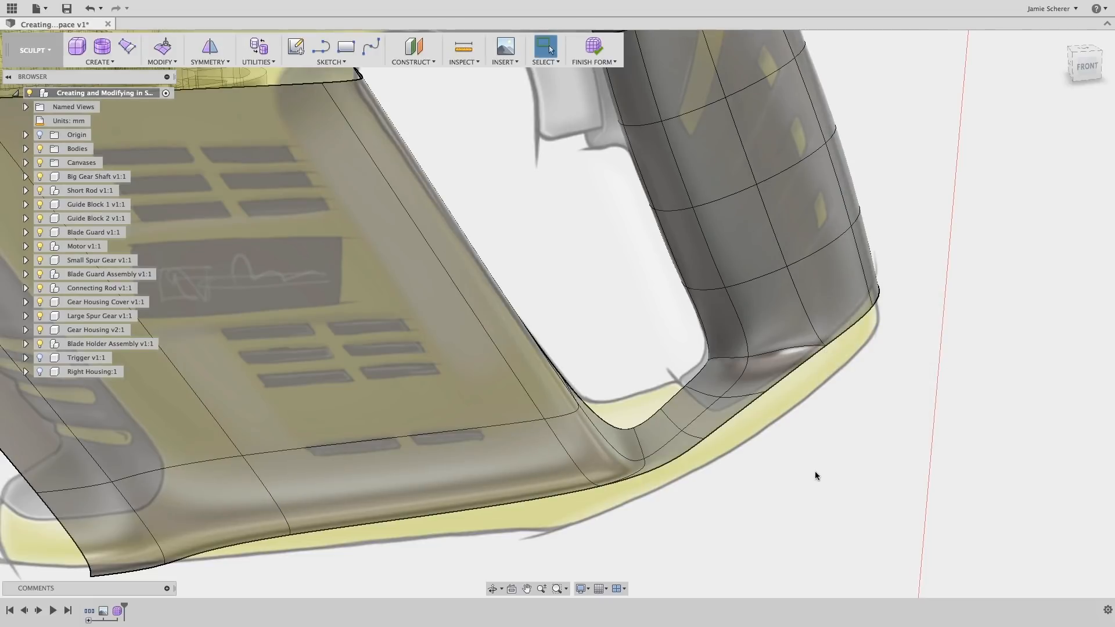
Step: Inspect the new bridge surface from the front and an orbited angle
{"action": "left_click", "coordinate": [1086, 67]}
{"action": "scroll", "coordinate": [739, 515], "scroll_direction": "up", "scroll_amount": 5}
{"action": "middle_click_drag", "start_coordinate": [739, 515], "coordinate": [563, 342], "text": "shift"}
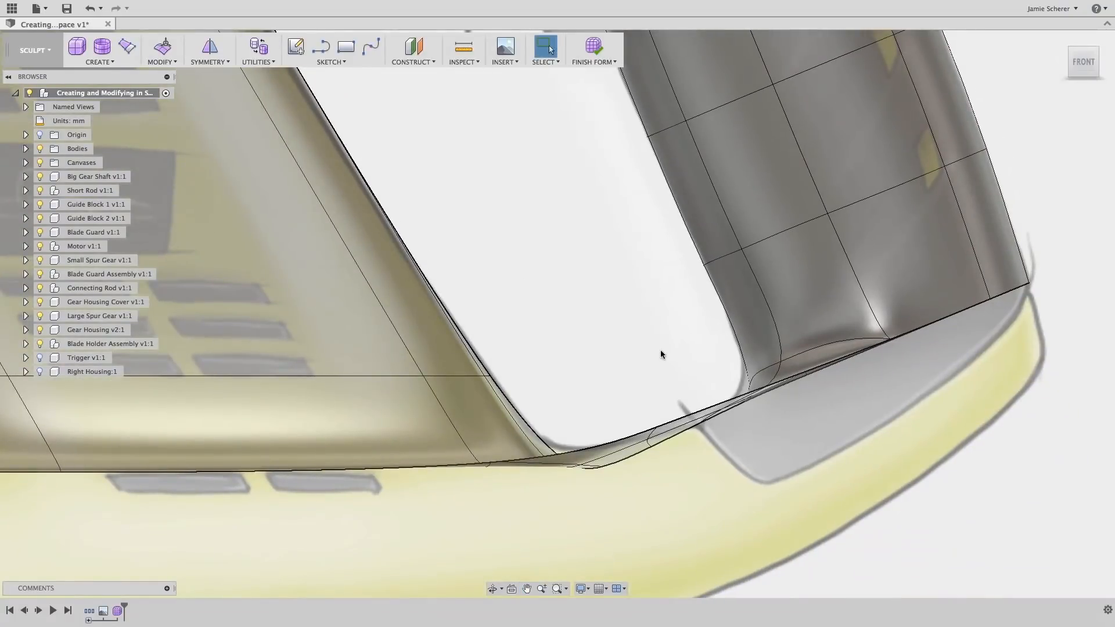
{"action": "scroll", "coordinate": [659, 375], "scroll_direction": "down", "scroll_amount": 3}
{"action": "scroll", "coordinate": [658, 375], "scroll_direction": "down", "scroll_amount": 2}
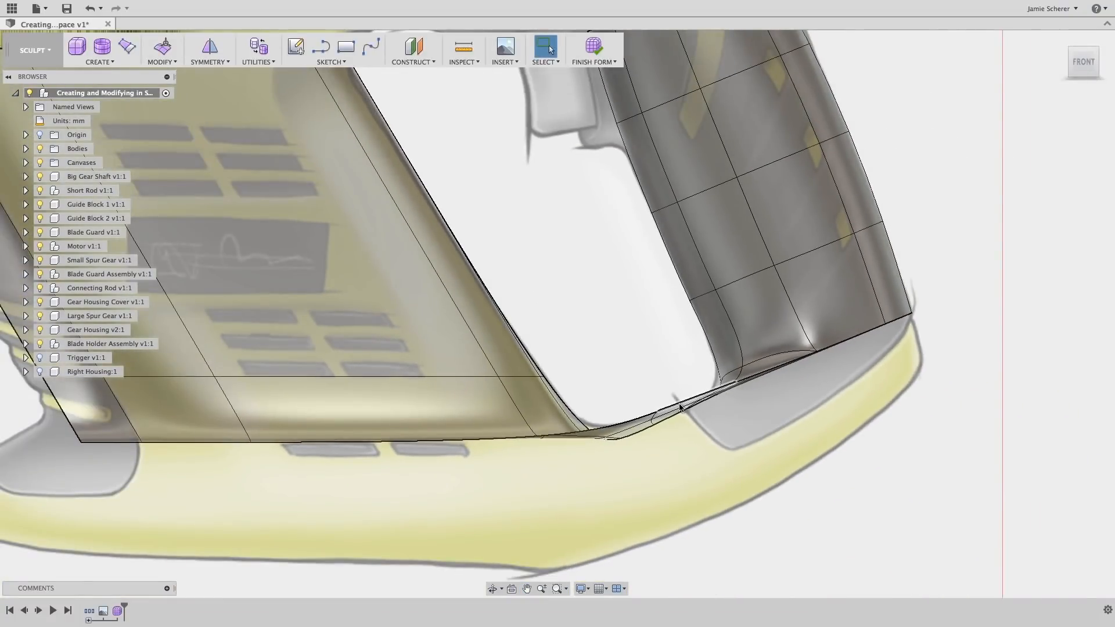
{"action": "double_click", "coordinate": [678, 406]}
{"action": "left_click", "coordinate": [632, 351]}
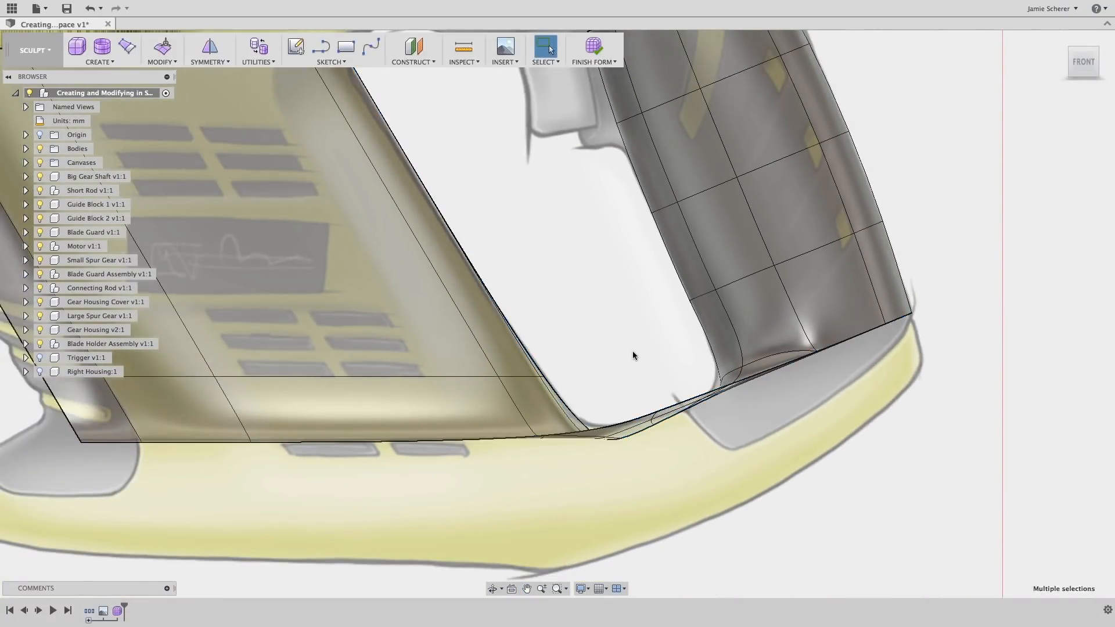
{"action": "middle_click_drag", "start_coordinate": [634, 349], "coordinate": [752, 440], "text": "shift"}
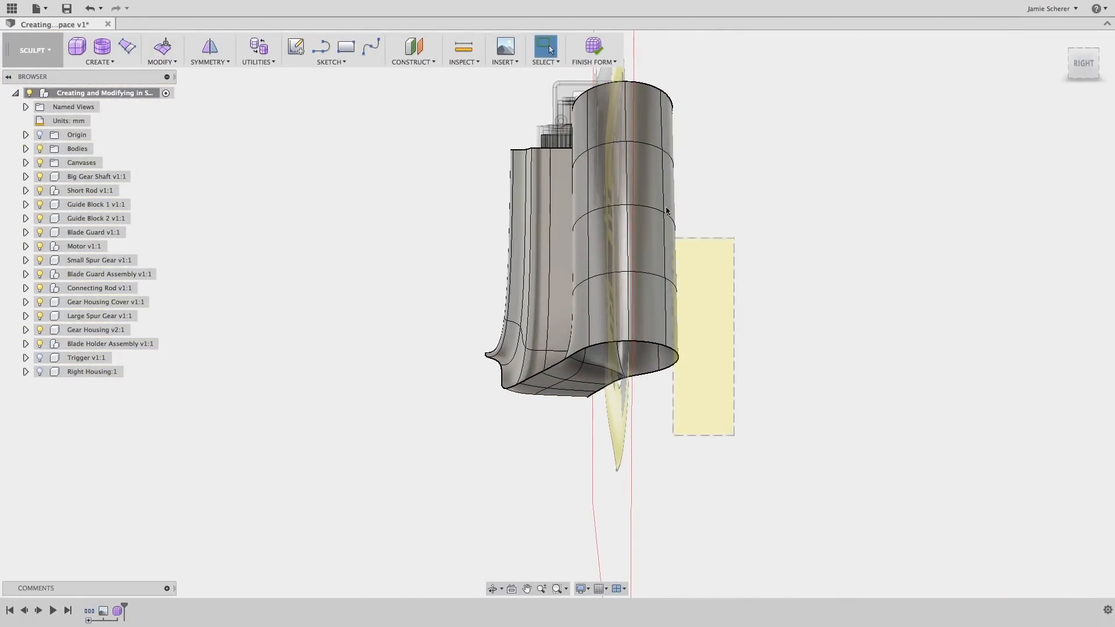
Step: Delete the right-half faces of the cylindrical body and return to the front view
{"action": "left_click_drag", "start_coordinate": [749, 434], "coordinate": [642, 72]}
{"action": "key", "text": "Delete"}
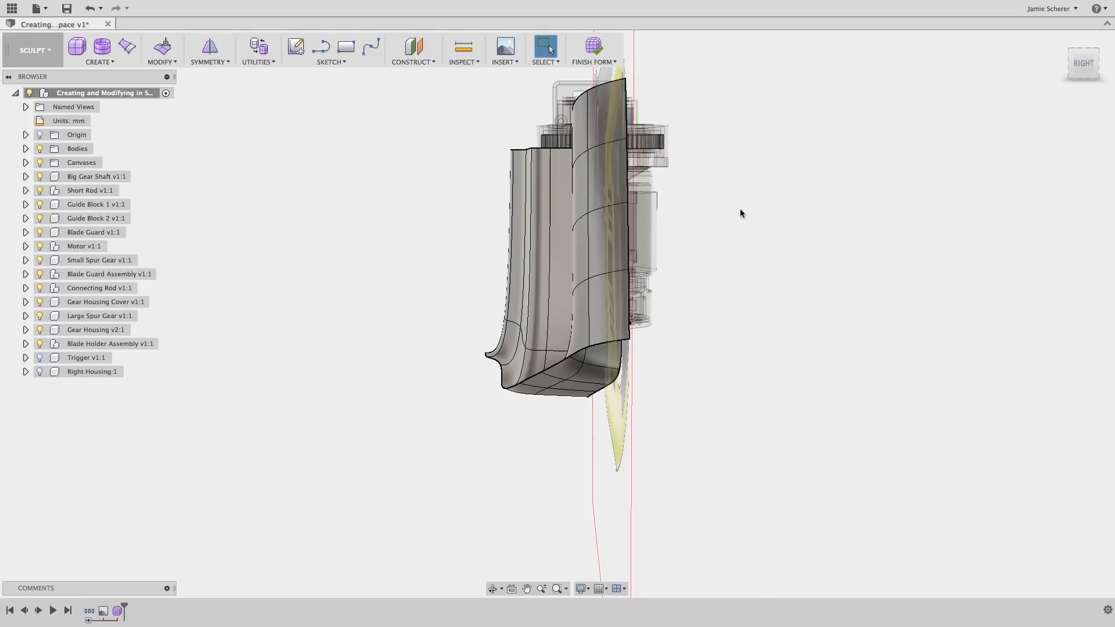
{"action": "middle_click_drag", "start_coordinate": [638, 316], "coordinate": [569, 377], "text": "shift"}
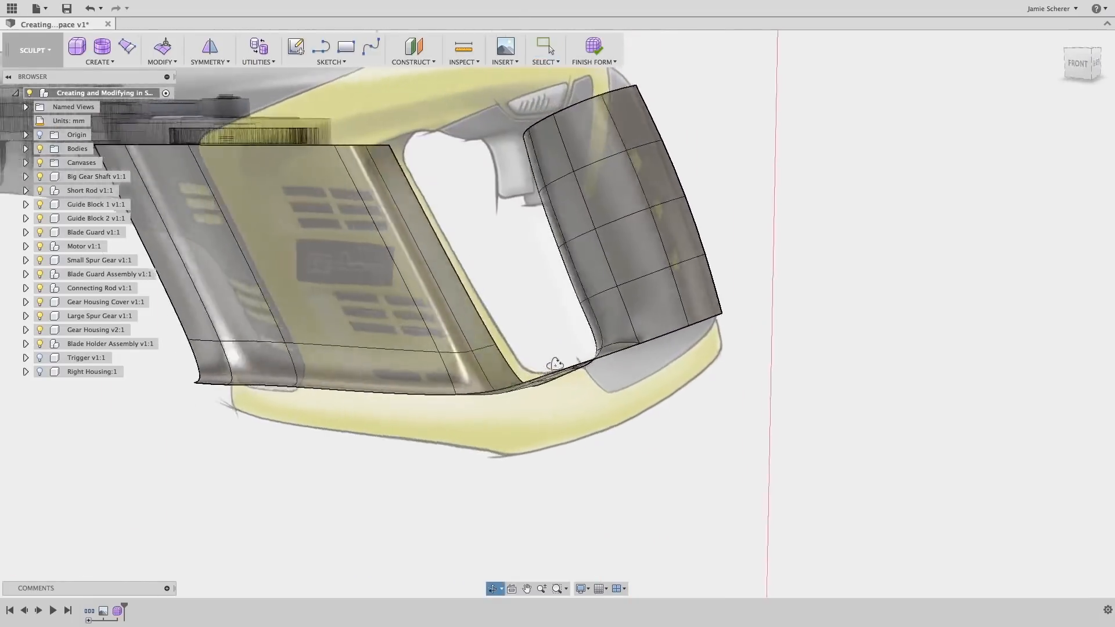
{"action": "scroll", "coordinate": [569, 378], "scroll_direction": "up", "scroll_amount": 3}
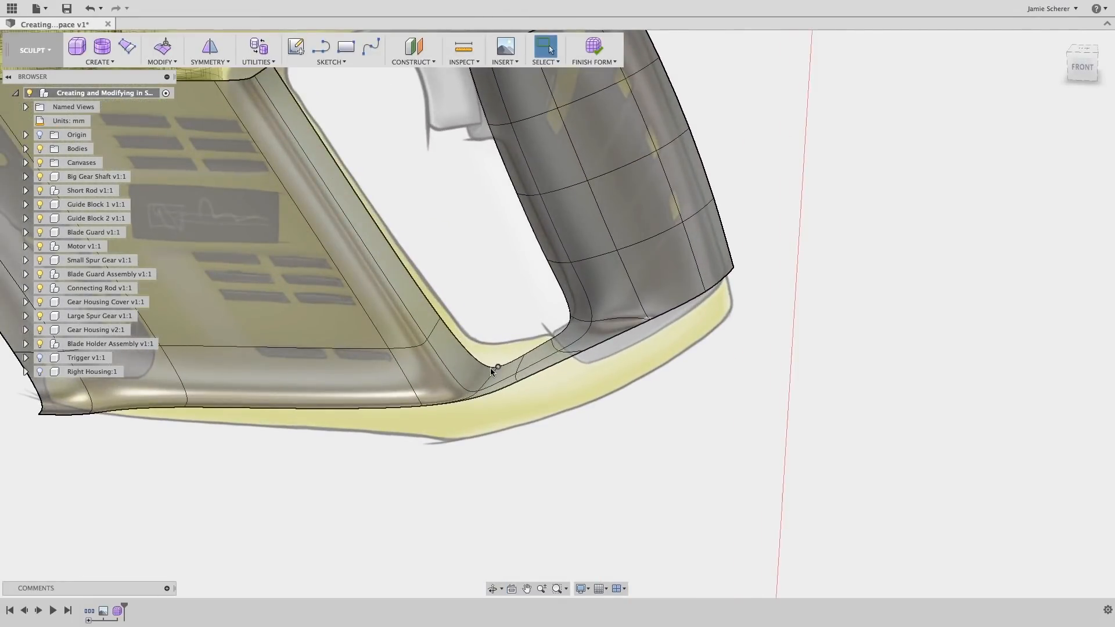
{"action": "left_click", "coordinate": [1082, 67]}
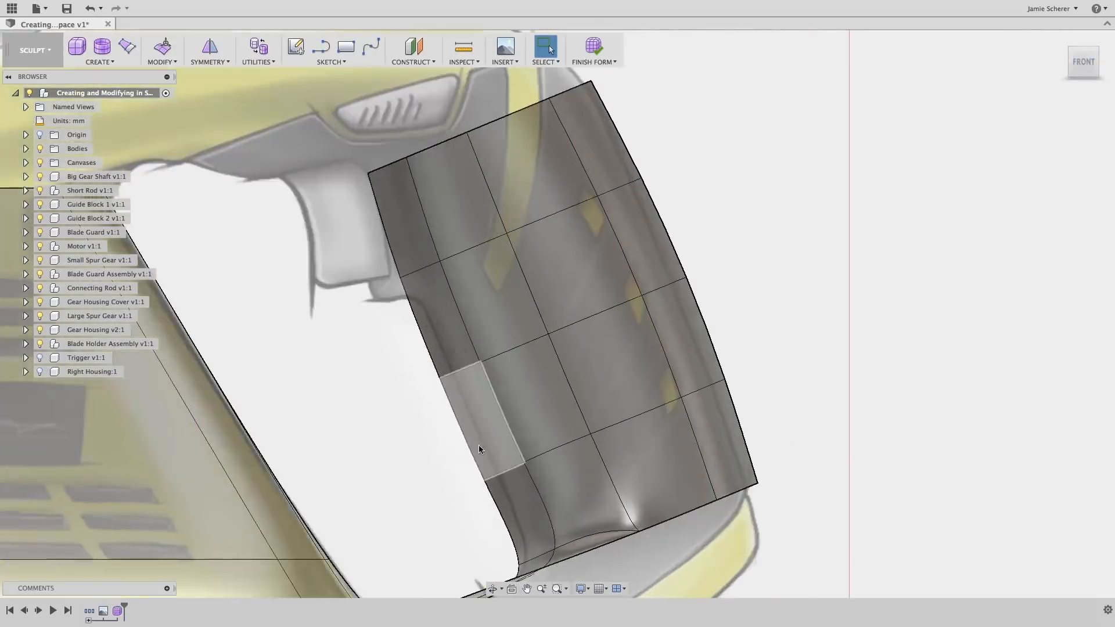
{"action": "scroll", "coordinate": [634, 427], "scroll_direction": "up", "scroll_amount": 3}
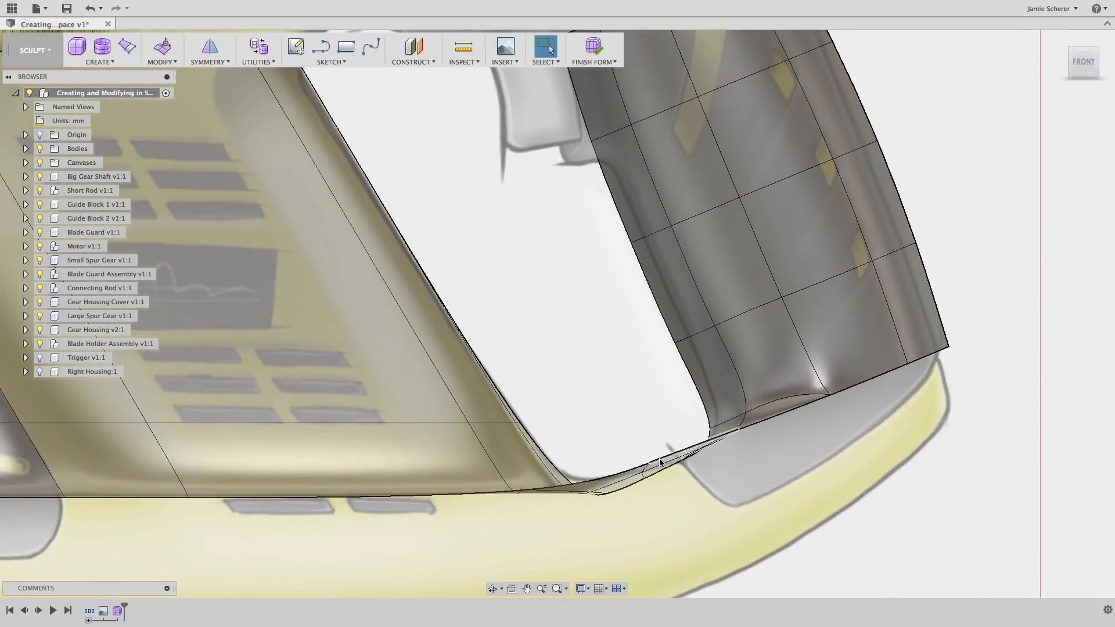
Step: Pull the housing's bottom edge loop down -40 mm in Edit Form so the base drops below the handle
{"action": "right_click", "coordinate": [626, 404]}
{"action": "left_click", "coordinate": [659, 375]}
{"action": "double_click", "coordinate": [682, 454]}
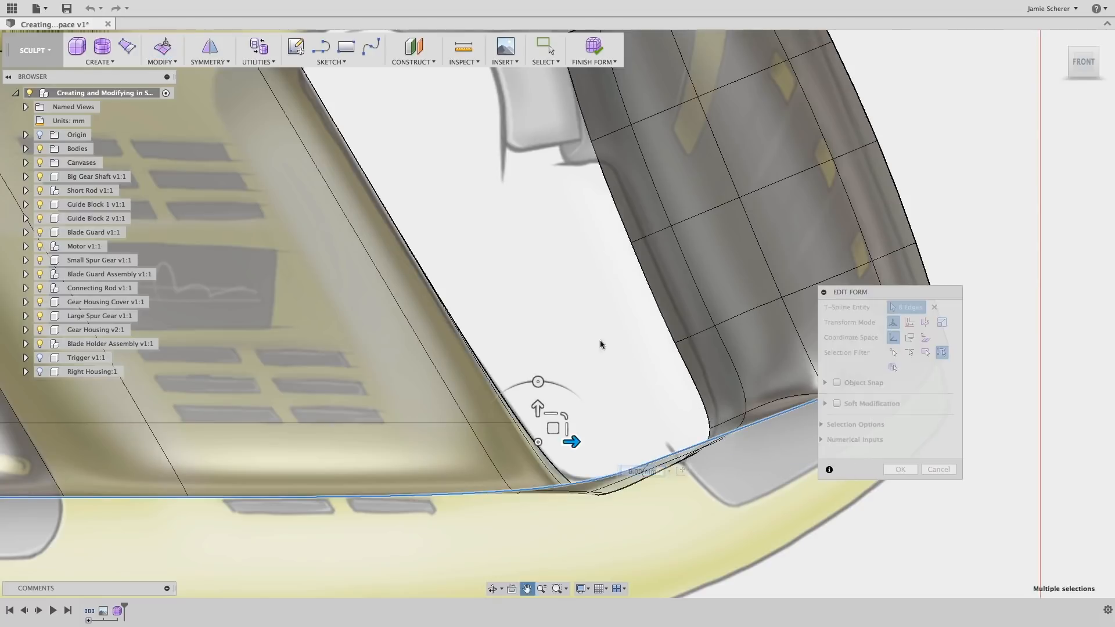
{"action": "scroll", "coordinate": [594, 327], "scroll_direction": "down", "scroll_amount": 3}
{"action": "left_click_drag", "start_coordinate": [474, 276], "coordinate": [473, 291]}
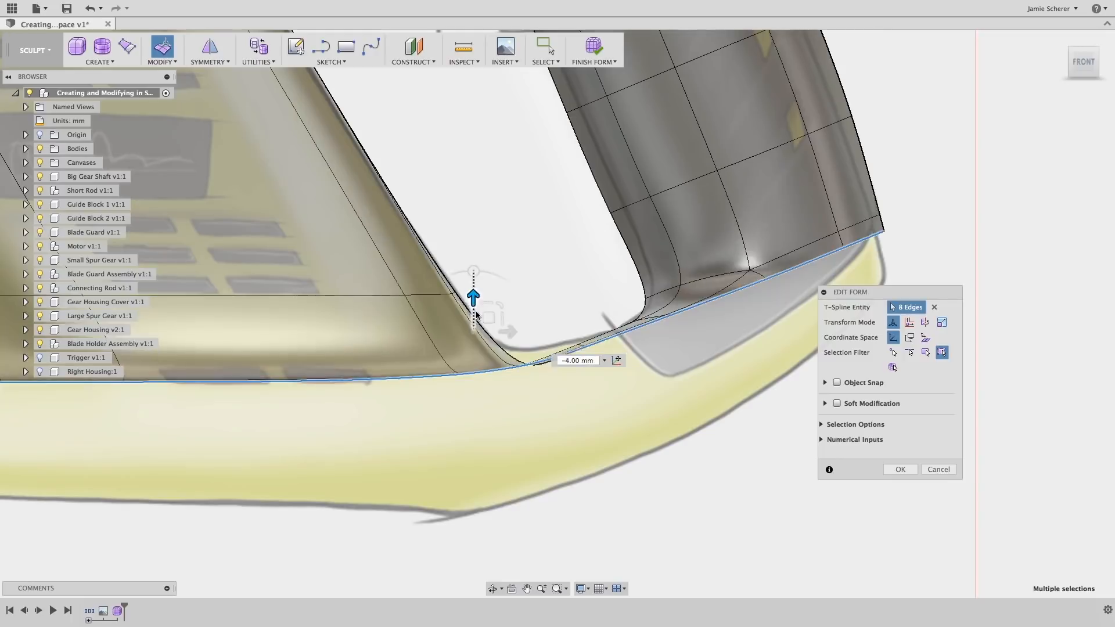
{"action": "left_click_drag", "start_coordinate": [473, 292], "coordinate": [490, 464]}
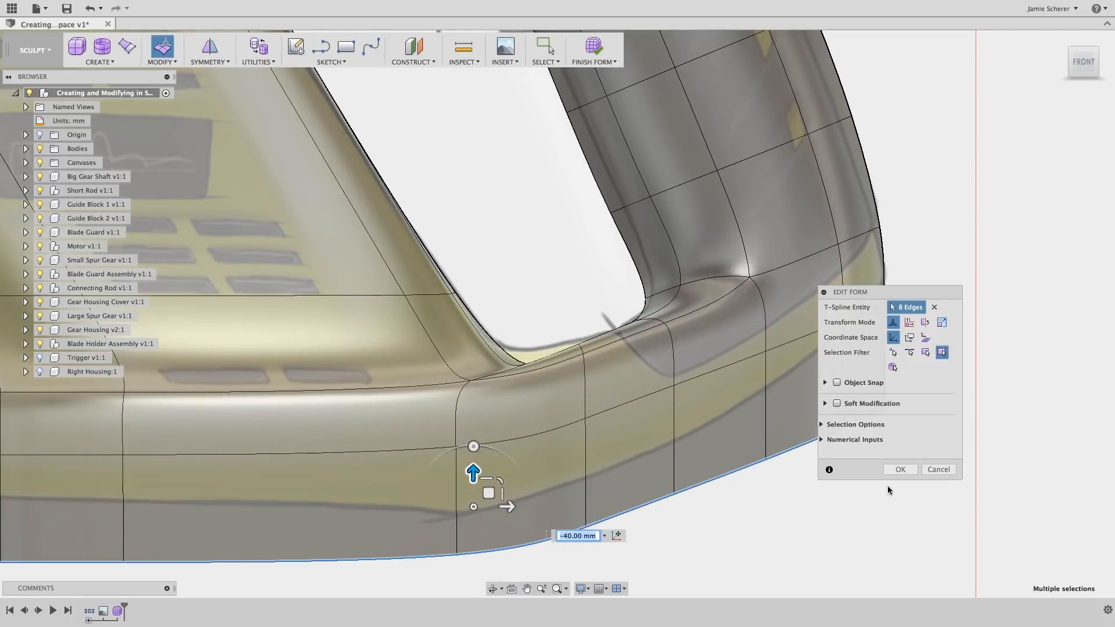
{"action": "left_click", "coordinate": [898, 469]}
{"action": "scroll", "coordinate": [538, 342], "scroll_direction": "up", "scroll_amount": 4}
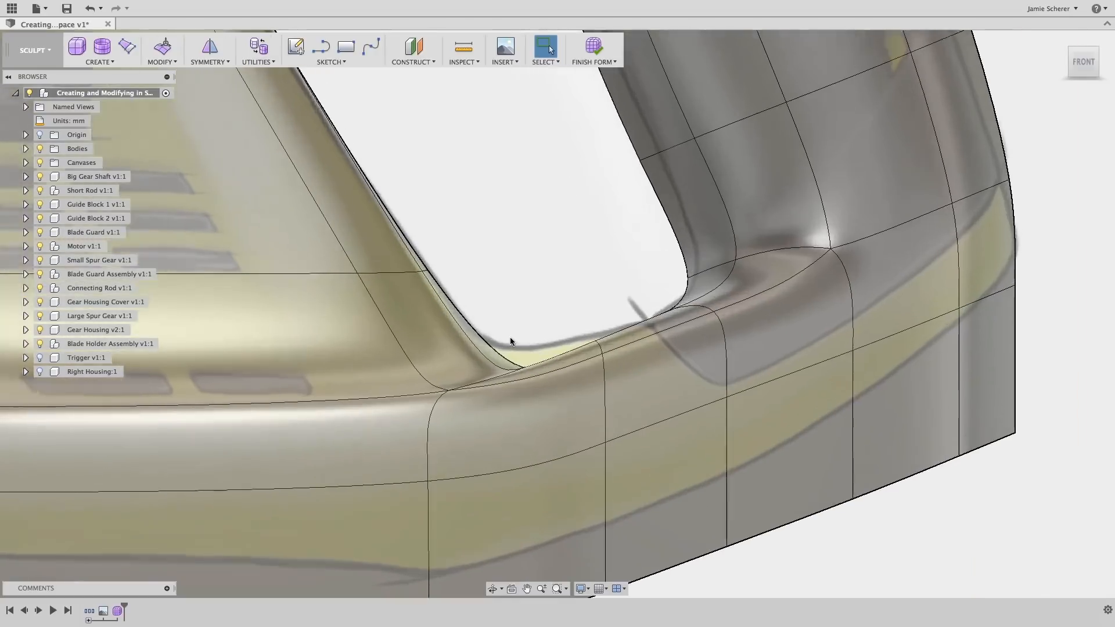
{"action": "scroll", "coordinate": [538, 342], "scroll_direction": "down", "scroll_amount": 4}
Step: Shift and tilt four edges along the handle's inner corner curve about 15 degrees in Edit Form
{"action": "right_click", "coordinate": [578, 329]}
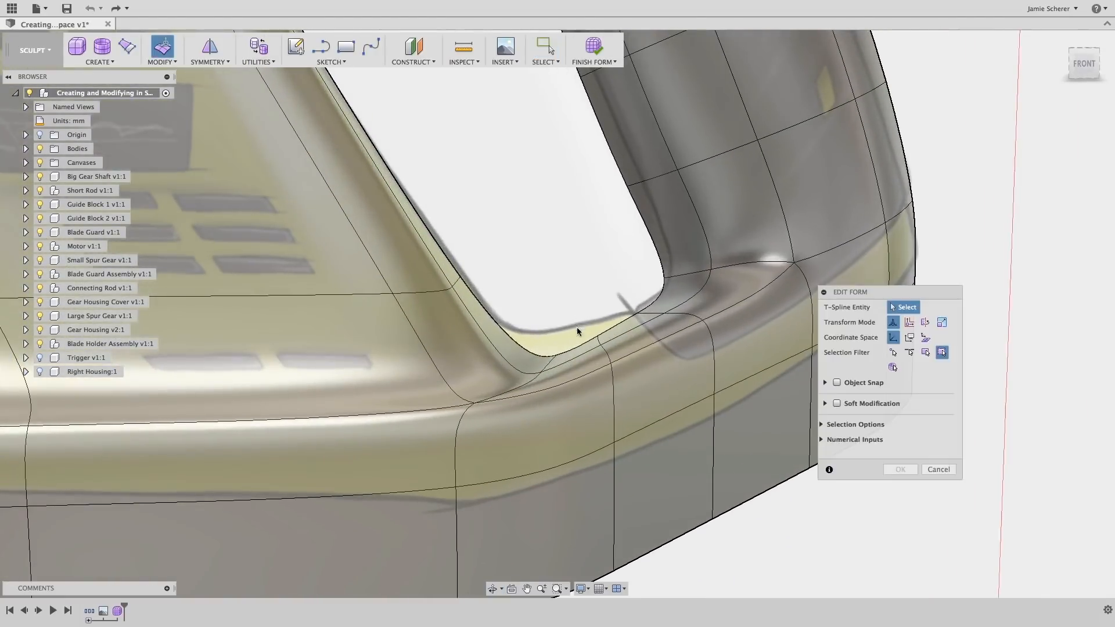
{"action": "scroll", "coordinate": [583, 341], "scroll_direction": "up", "scroll_amount": 3}
{"action": "left_click", "coordinate": [582, 340]}
{"action": "left_click", "coordinate": [643, 326], "text": "shift"}
{"action": "left_click", "coordinate": [578, 358], "text": "shift"}
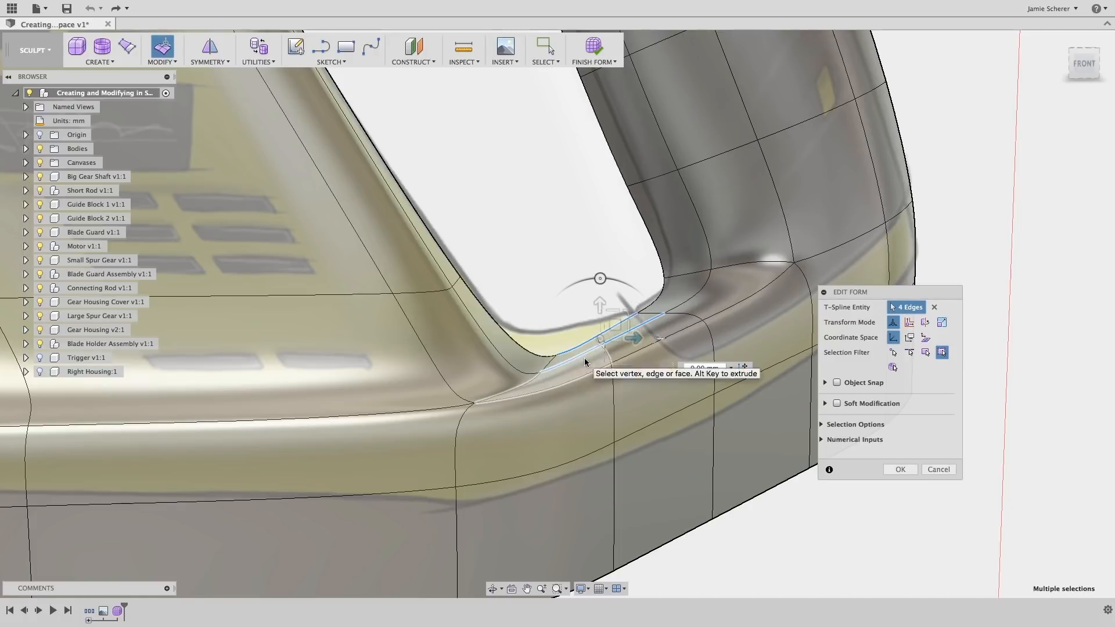
{"action": "left_click", "coordinate": [593, 356], "text": "shift"}
{"action": "left_click_drag", "start_coordinate": [614, 324], "coordinate": [609, 318]}
{"action": "left_click_drag", "start_coordinate": [596, 269], "coordinate": [609, 277]}
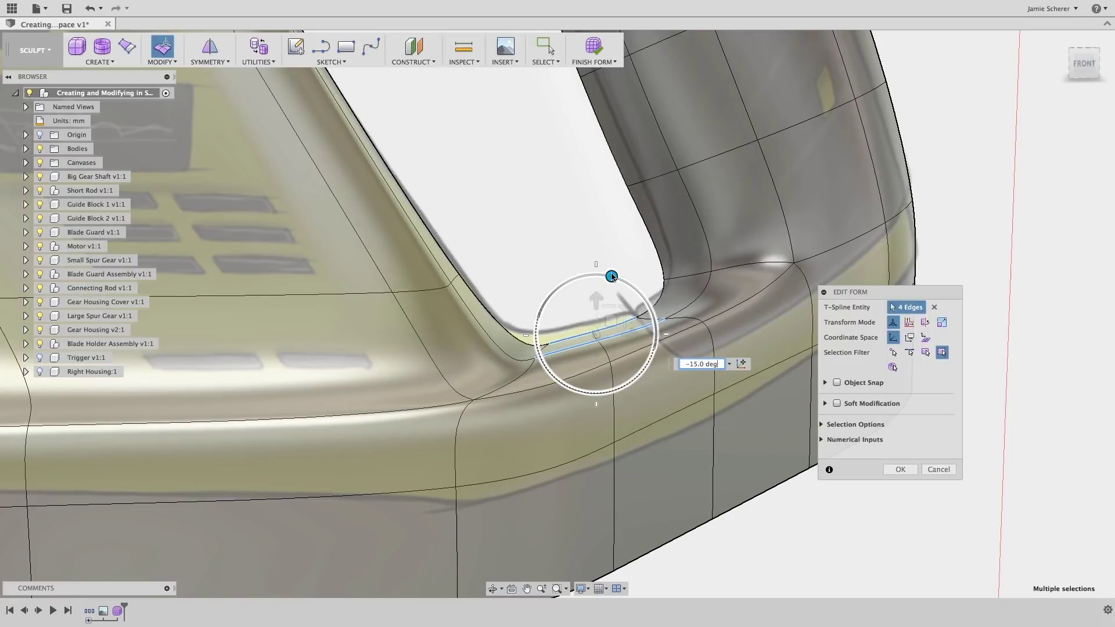
{"action": "left_click", "coordinate": [570, 261]}
Step: Nudge a further five inner-corner edges into a smoother flow and accept the form edit
{"action": "left_click", "coordinate": [533, 347]}
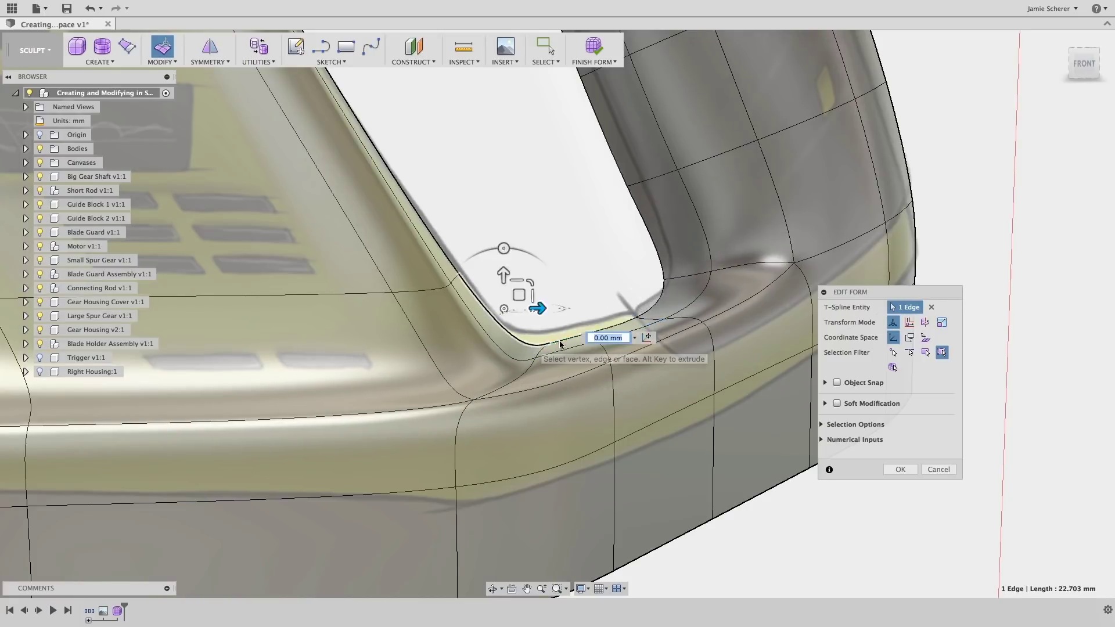
{"action": "left_click", "coordinate": [601, 329], "text": "shift"}
{"action": "left_click", "coordinate": [654, 307], "text": "shift"}
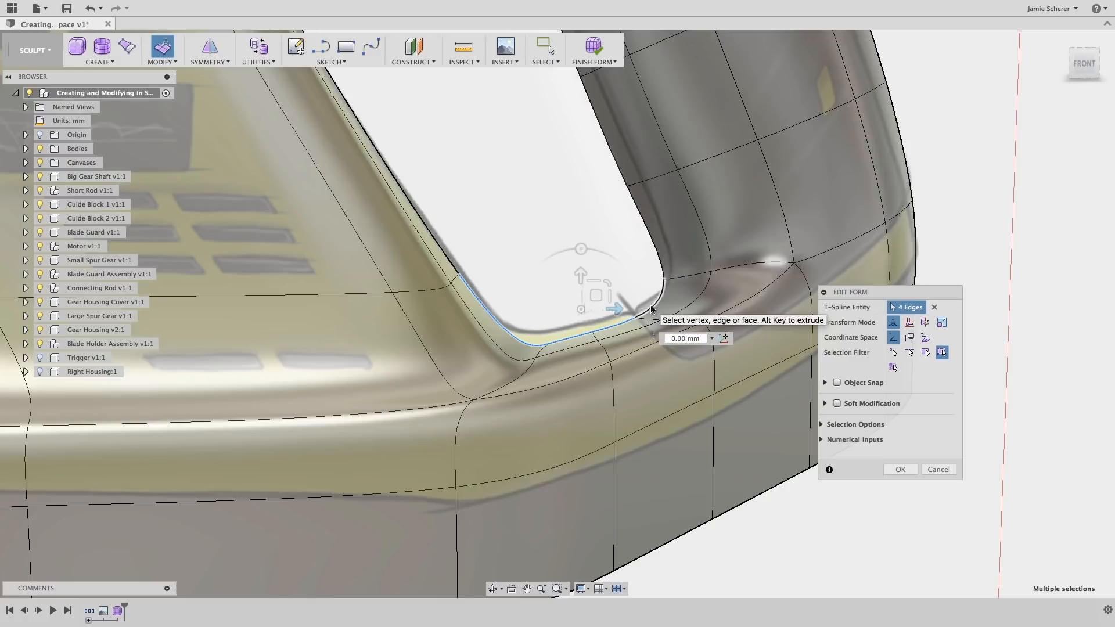
{"action": "left_click", "coordinate": [665, 272], "text": "shift"}
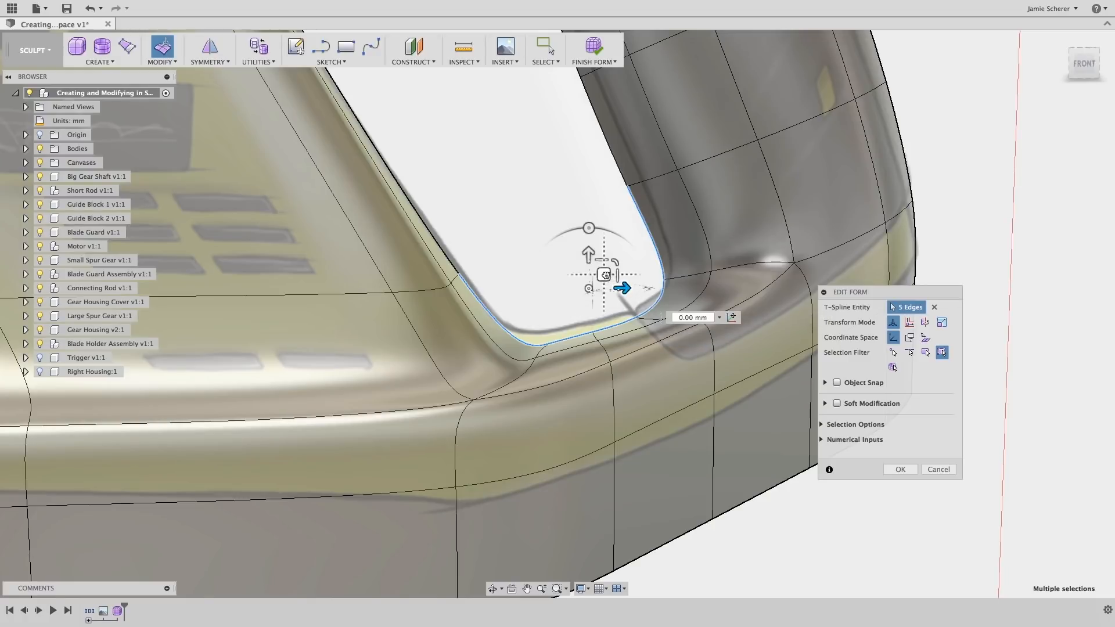
{"action": "left_click_drag", "start_coordinate": [600, 279], "coordinate": [600, 266]}
{"action": "left_click", "coordinate": [562, 253]}
{"action": "left_click", "coordinate": [897, 470]}
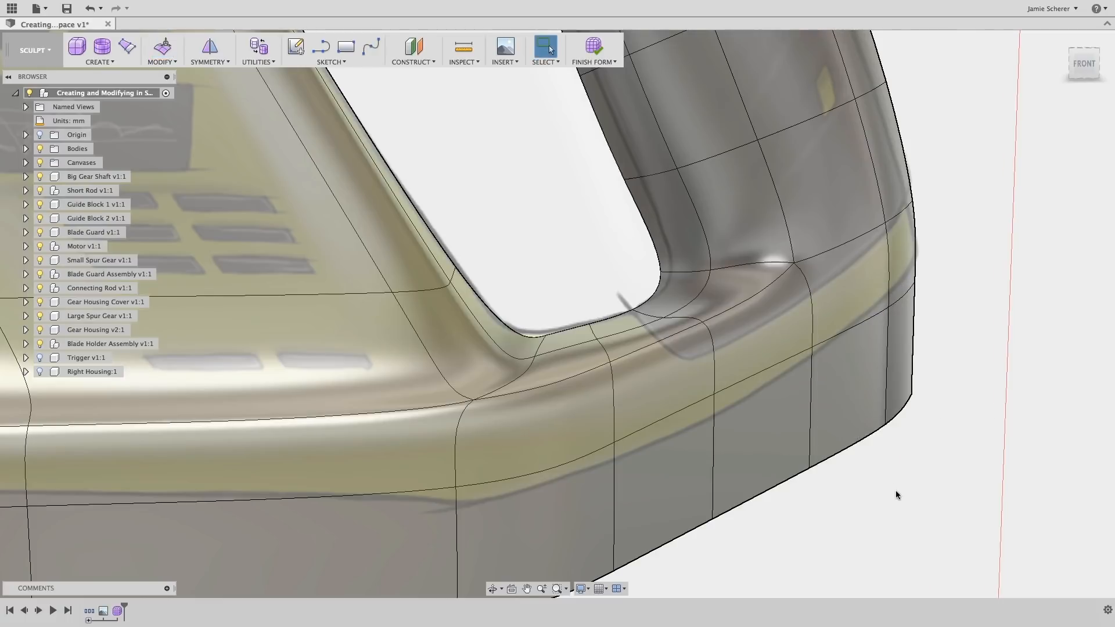
{"action": "scroll", "coordinate": [590, 296], "scroll_direction": "down", "scroll_amount": 3}
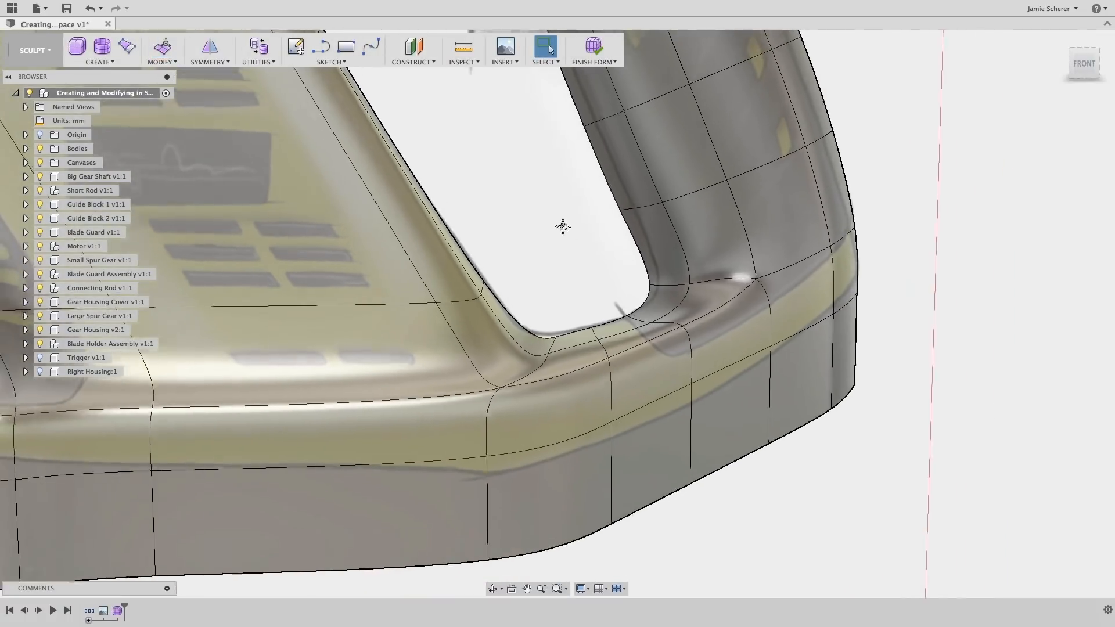
{"action": "mouse_move", "coordinate": [577, 244]}
{"action": "middle_mouse_down"}
{"action": "mouse_move", "coordinate": [554, 277]}
{"action": "mouse_move", "coordinate": [588, 217]}
{"action": "middle_mouse_up"}
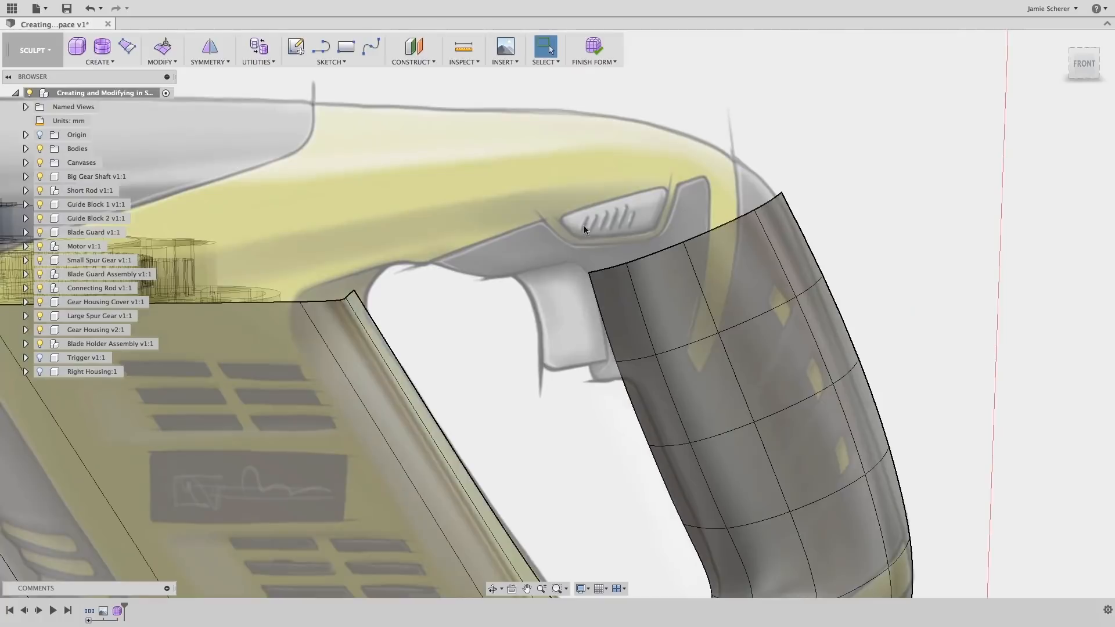
Step: Pull the handle's top edge loop up-left, rotate it 30°, and move it -17 mm along X toward the body
{"action": "double_click", "coordinate": [645, 255]}
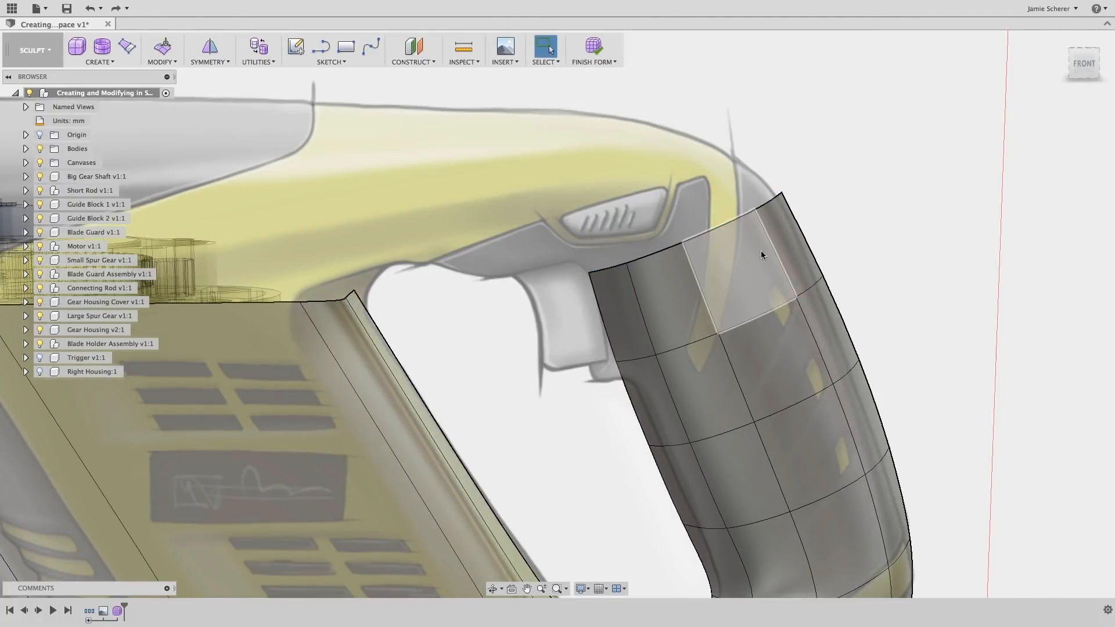
{"action": "right_click", "coordinate": [742, 165]}
{"action": "left_click", "coordinate": [759, 147]}
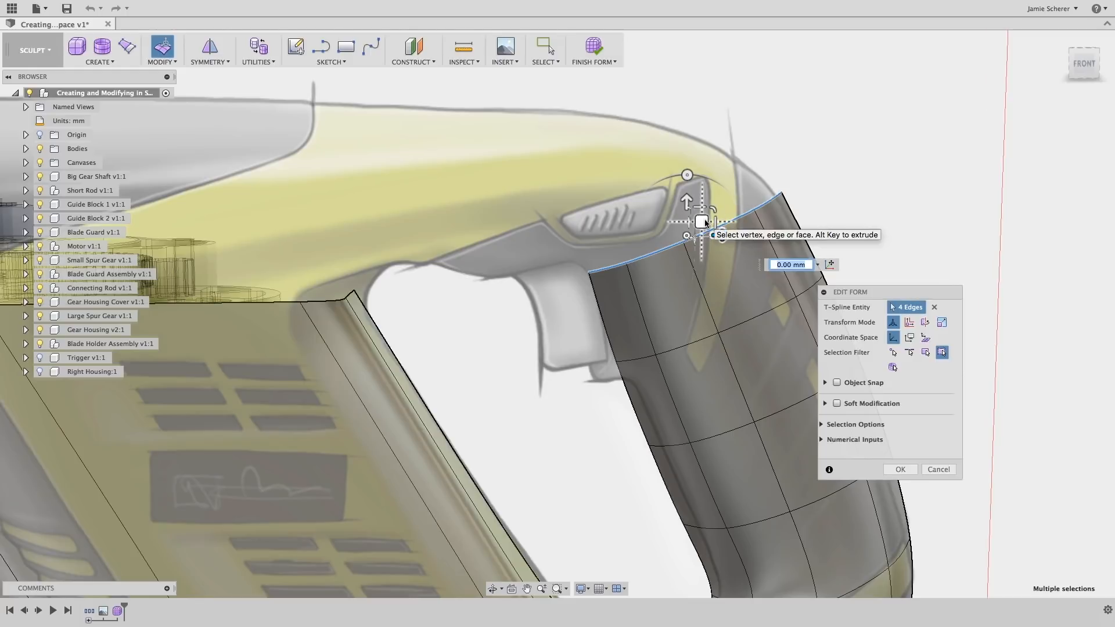
{"action": "mouse_move", "coordinate": [707, 223]}
{"action": "left_mouse_down"}
{"action": "mouse_move", "coordinate": [607, 139]}
{"action": "mouse_move", "coordinate": [544, 131]}
{"action": "mouse_move", "coordinate": [599, 162]}
{"action": "mouse_move", "coordinate": [484, 165]}
{"action": "left_mouse_up"}
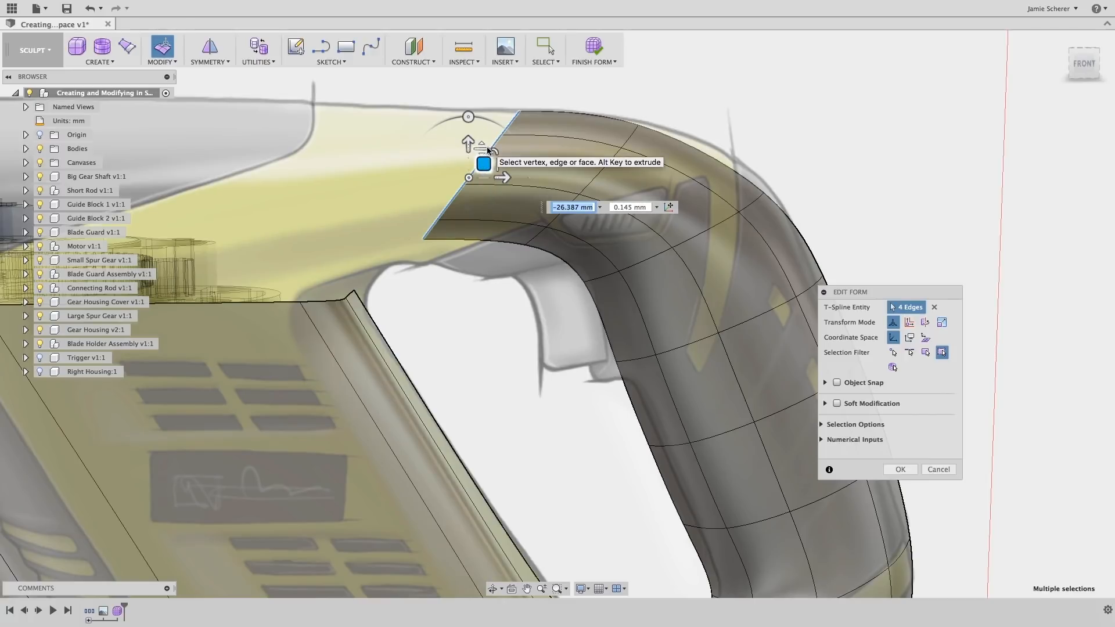
{"action": "mouse_move", "coordinate": [468, 117]}
{"action": "left_mouse_down"}
{"action": "mouse_move", "coordinate": [432, 128]}
{"action": "mouse_move", "coordinate": [489, 174]}
{"action": "left_mouse_up"}
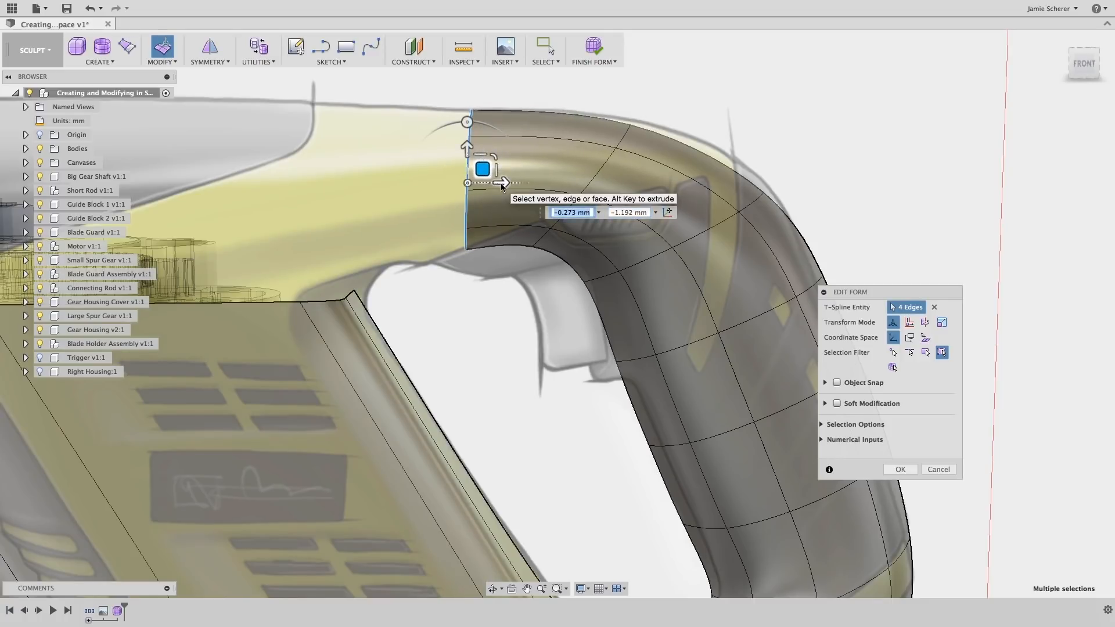
{"action": "left_click_drag", "start_coordinate": [501, 182], "coordinate": [427, 192]}
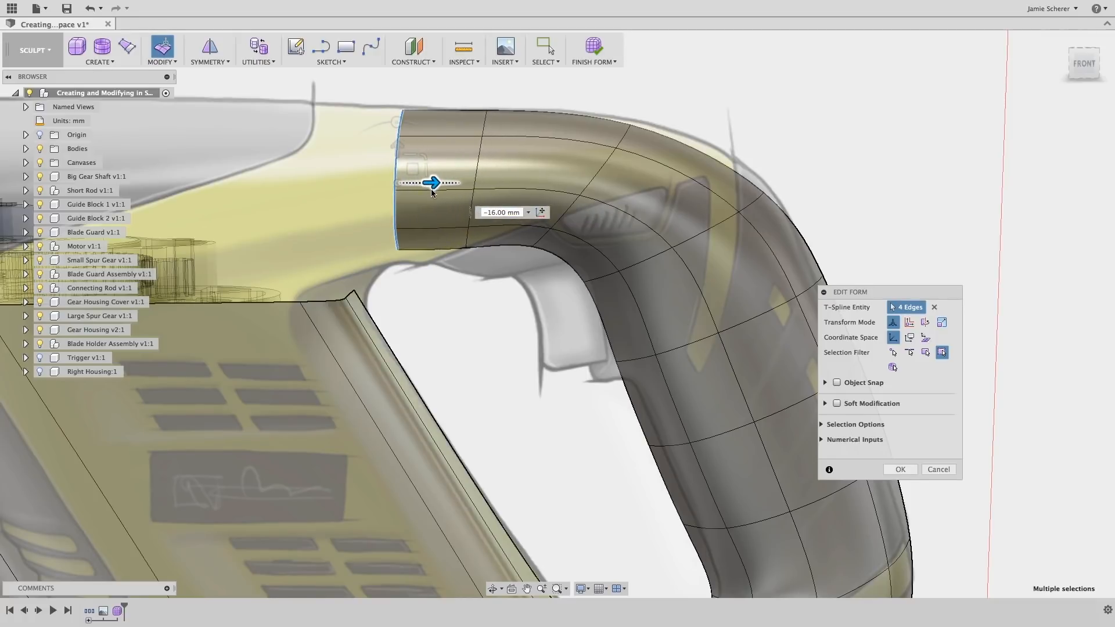
Step: Nudge a face on top of the handle's bend slightly
{"action": "left_click", "coordinate": [486, 279]}
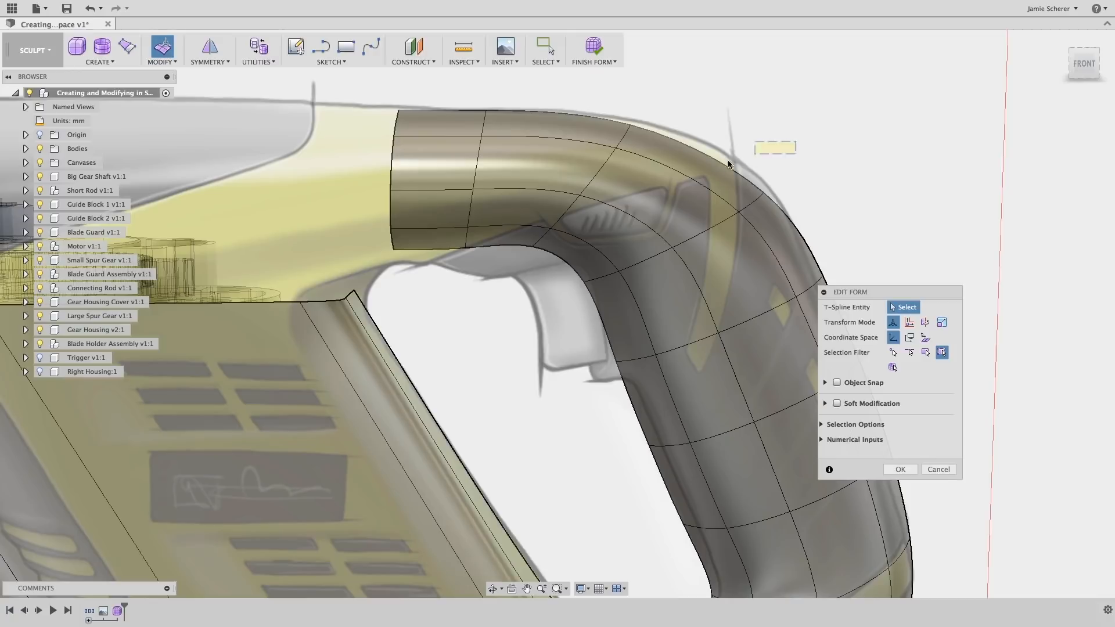
{"action": "left_click", "coordinate": [706, 161]}
{"action": "left_click_drag", "start_coordinate": [708, 159], "coordinate": [718, 151]}
{"action": "left_click", "coordinate": [835, 118]}
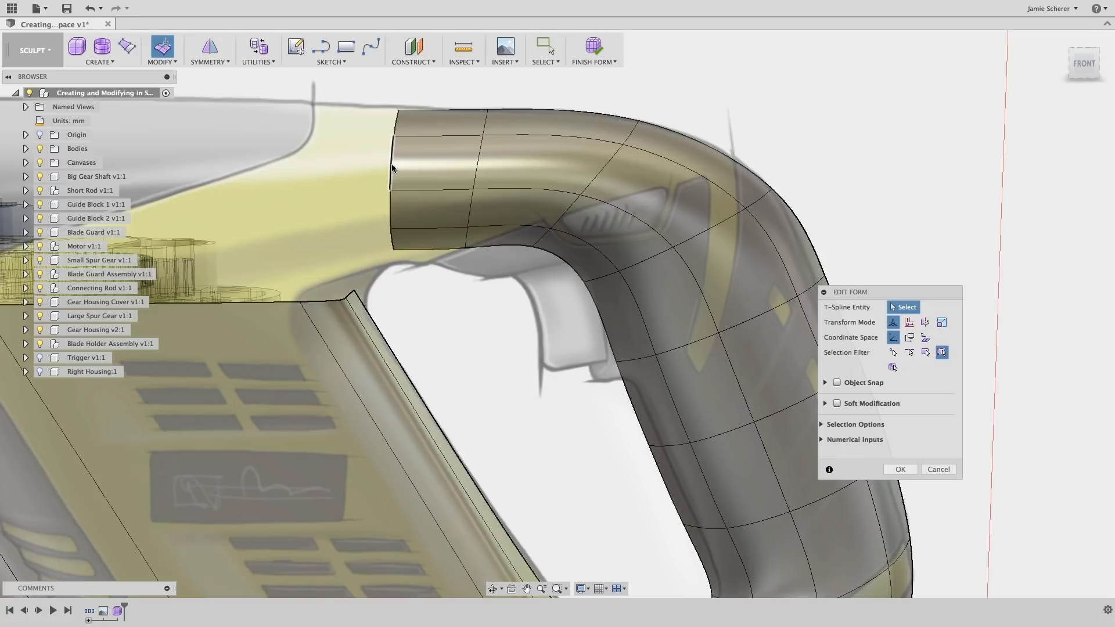
Step: Try tilting the tube's open-end loop, cancel it with Esc, and select a face under the bend
{"action": "double_click", "coordinate": [392, 168]}
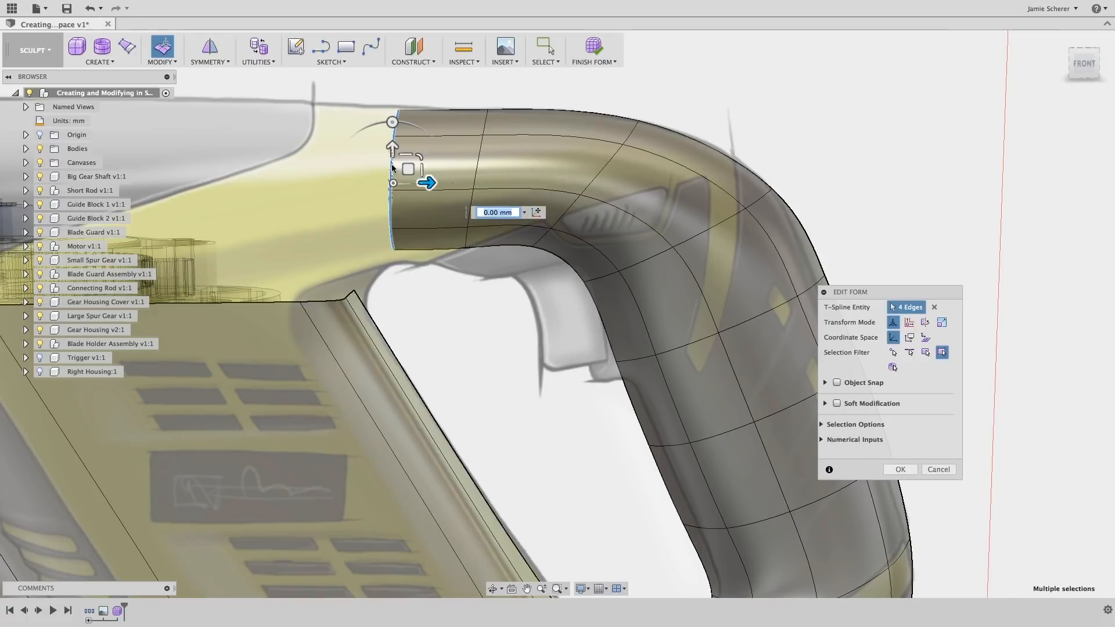
{"action": "left_click_drag", "start_coordinate": [425, 180], "coordinate": [1091, 126]}
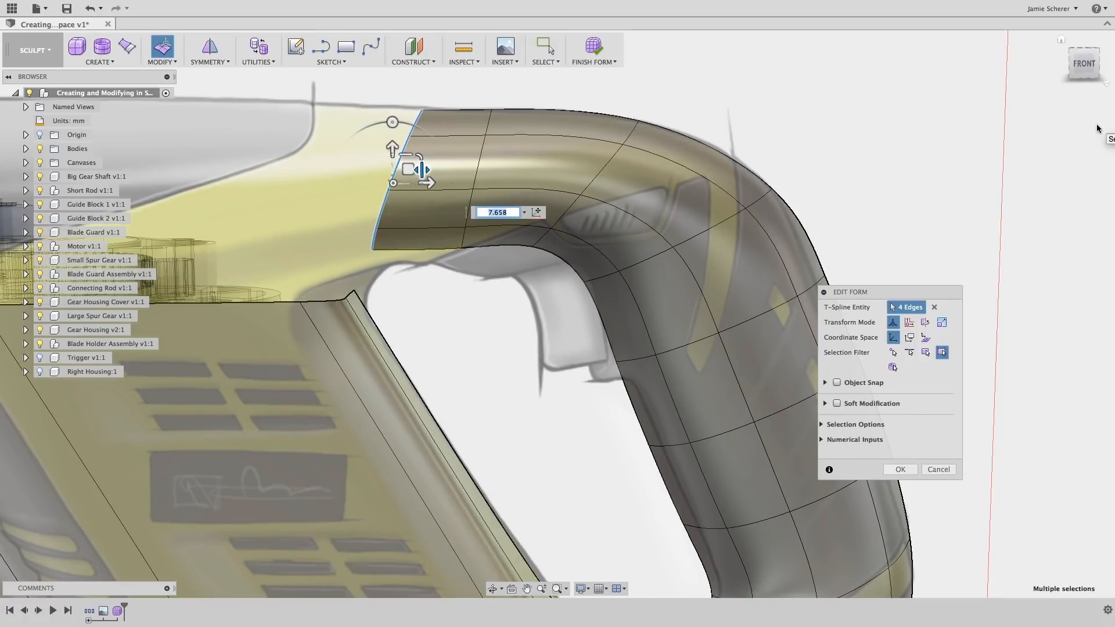
{"action": "key", "text": "Escape"}
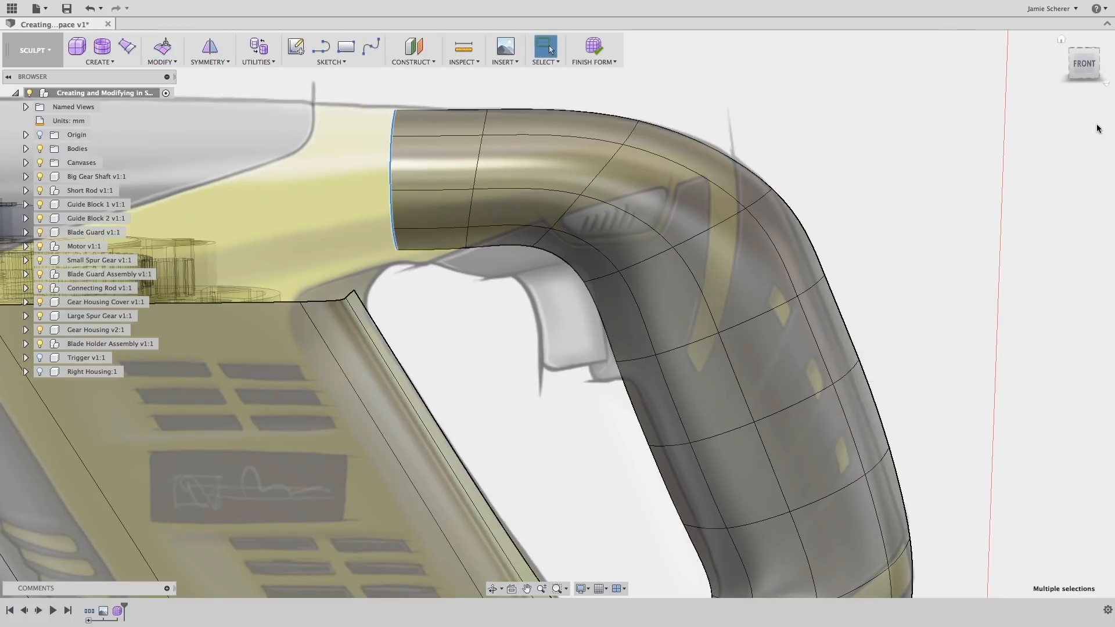
{"action": "left_click", "coordinate": [508, 328]}
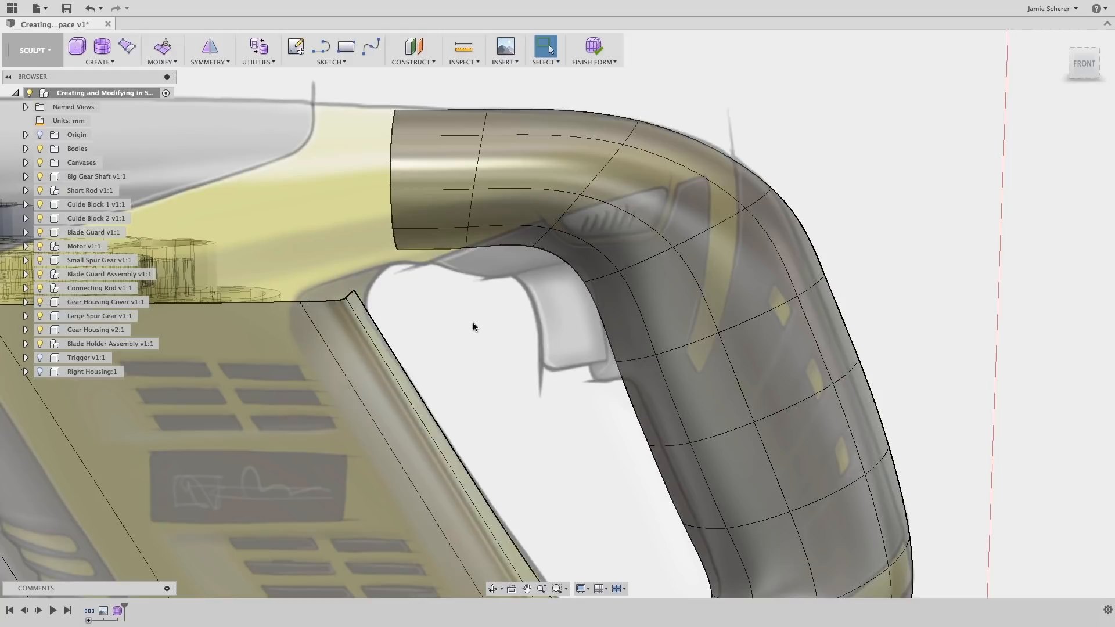
{"action": "left_click", "coordinate": [505, 262]}
Step: Push the handle-body junction face down about 5 mm in Edit Form
{"action": "right_click", "coordinate": [537, 264]}
{"action": "left_click", "coordinate": [522, 262]}
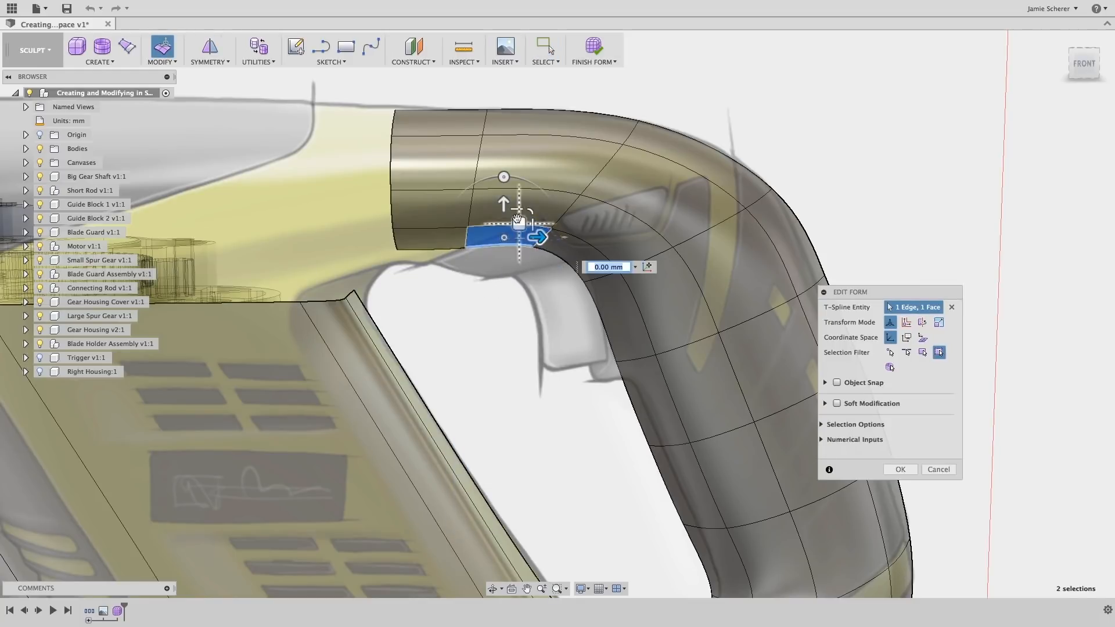
{"action": "left_click_drag", "start_coordinate": [503, 207], "coordinate": [504, 224]}
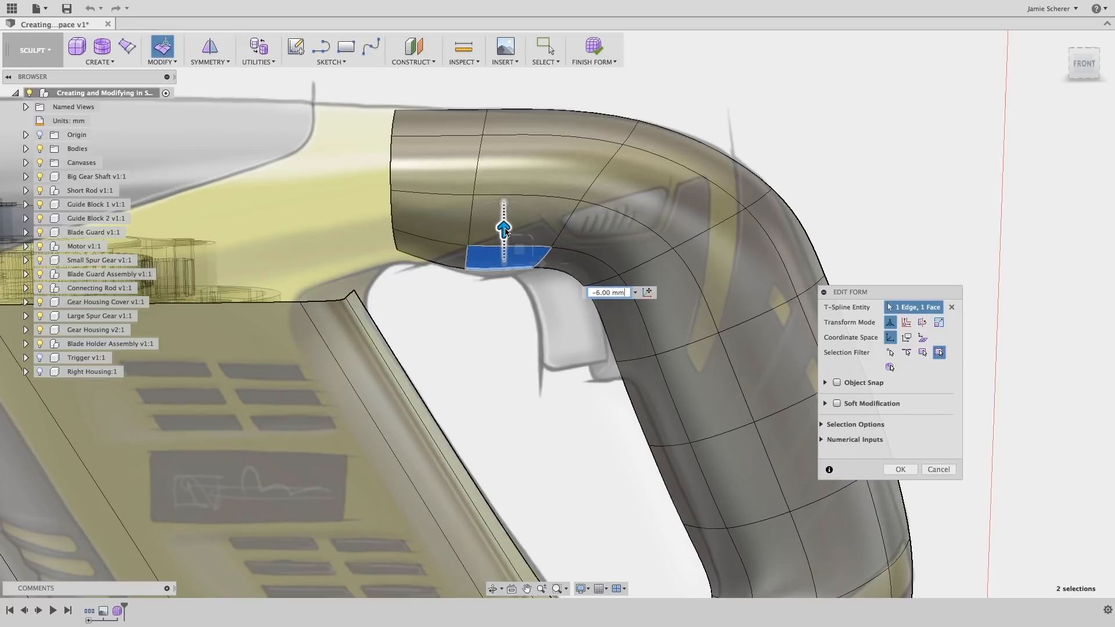
{"action": "left_click", "coordinate": [500, 348]}
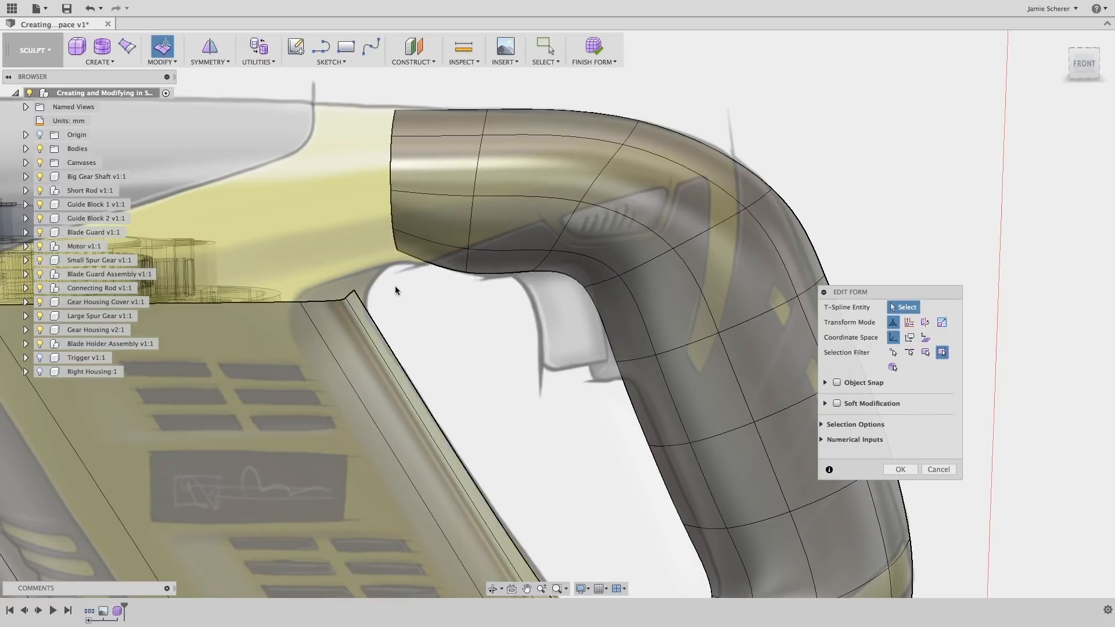
Step: Nudge the handle's front corner vertex about 3 mm and finish the form edit
{"action": "left_click", "coordinate": [396, 251]}
{"action": "left_click_drag", "start_coordinate": [397, 236], "coordinate": [396, 229]}
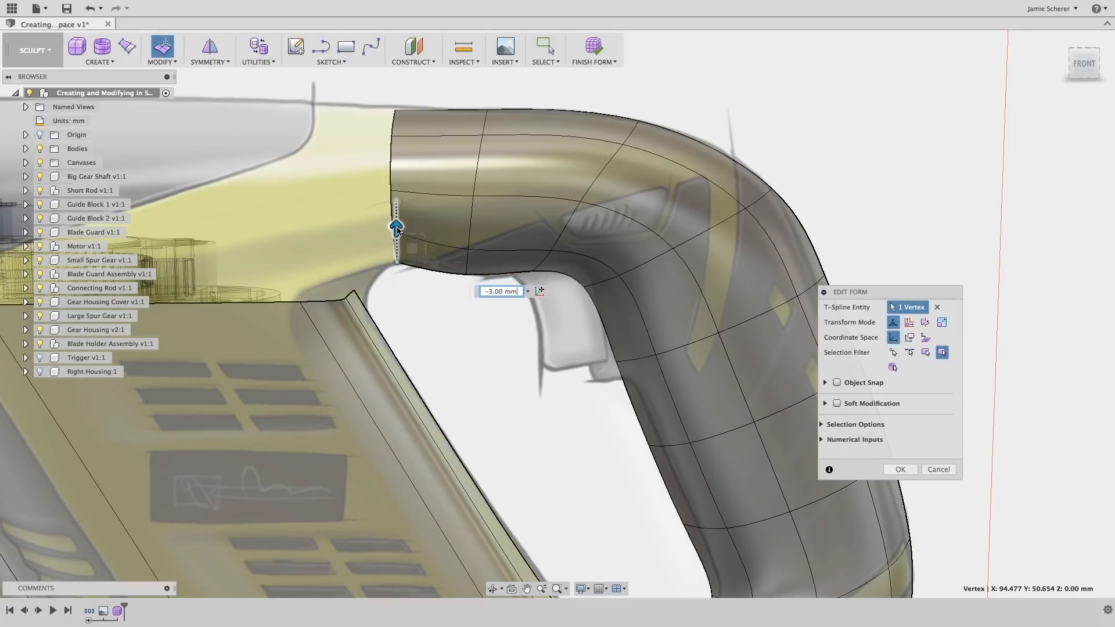
{"action": "left_click", "coordinate": [381, 231]}
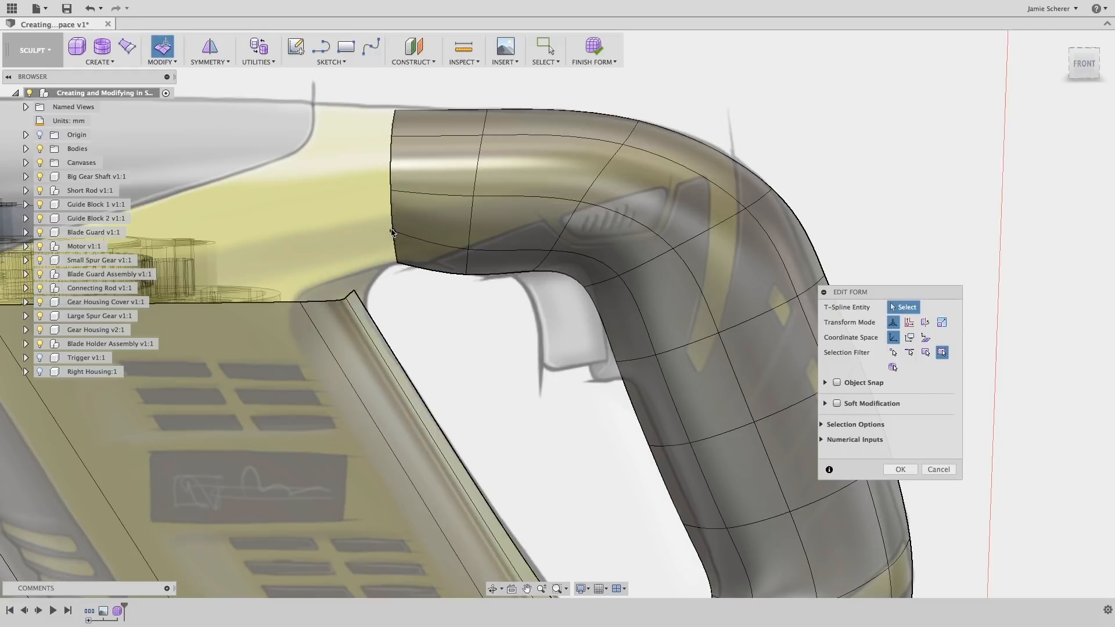
{"action": "left_click", "coordinate": [899, 470]}
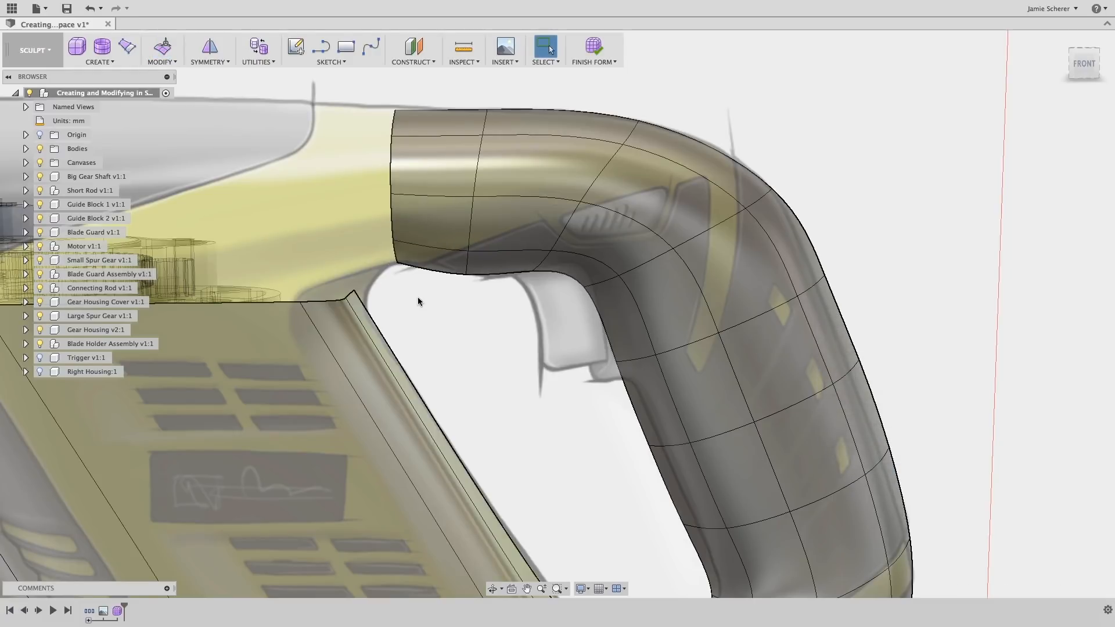
{"action": "middle_click_drag", "start_coordinate": [417, 297], "coordinate": [386, 283], "text": "shift"}
{"action": "scroll", "coordinate": [318, 252], "scroll_direction": "up", "scroll_amount": 3}
{"action": "scroll", "coordinate": [301, 277], "scroll_direction": "up", "scroll_amount": 3}
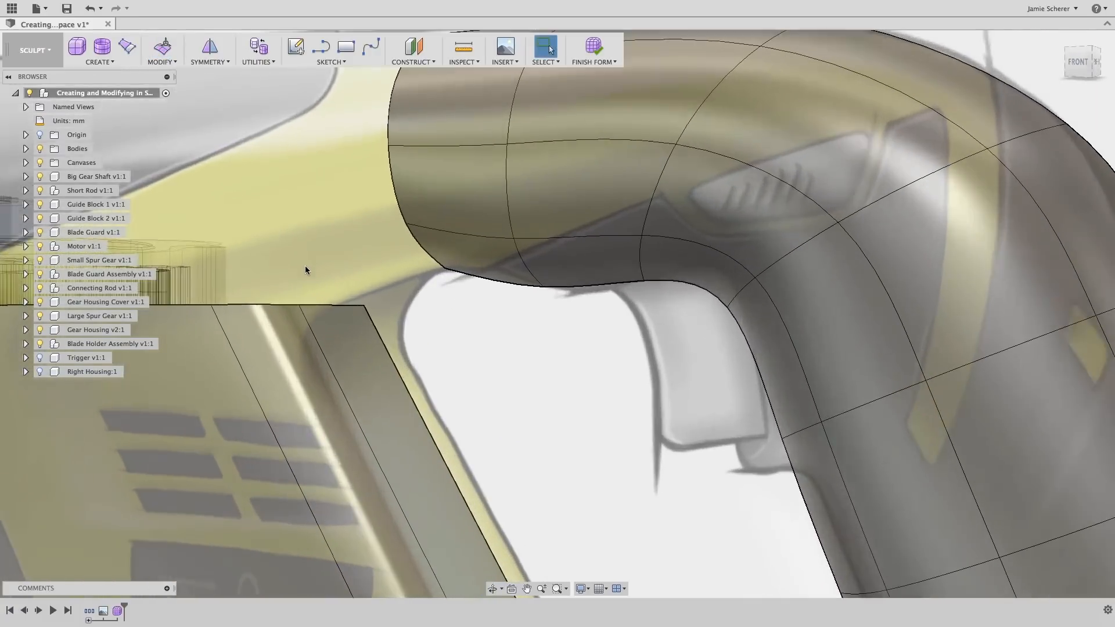
Step: Raise the motor body's two top edges about 8 mm, shift them sideways and drop them 2 mm under the handle
{"action": "left_click", "coordinate": [281, 303]}
{"action": "left_click", "coordinate": [315, 308], "text": "shift"}
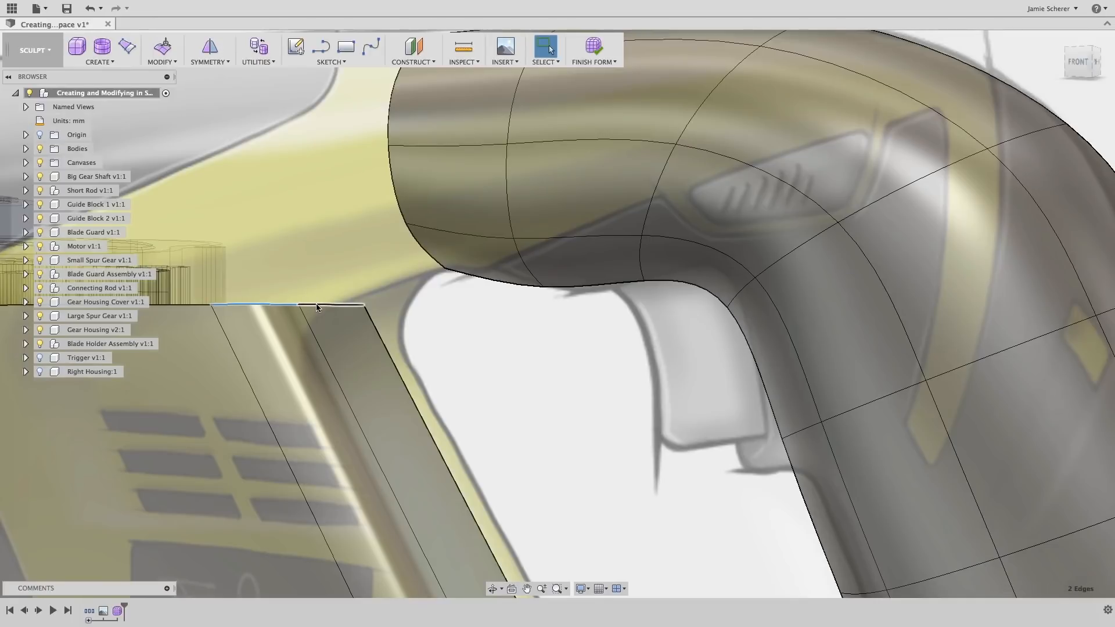
{"action": "right_click", "coordinate": [287, 301]}
{"action": "left_click", "coordinate": [301, 270]}
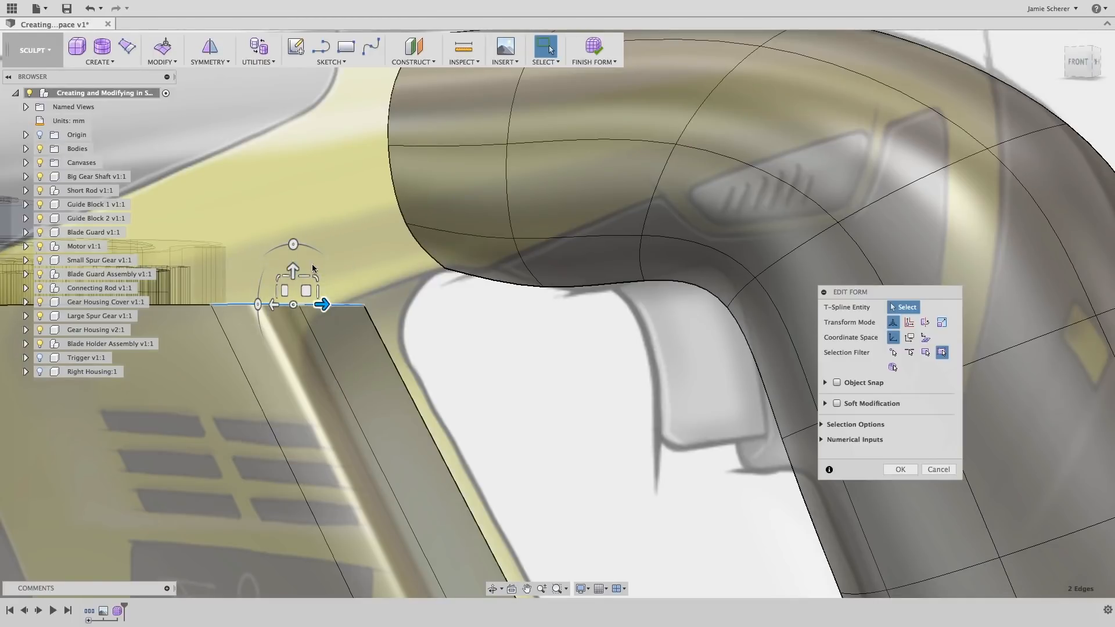
{"action": "left_click_drag", "start_coordinate": [293, 272], "coordinate": [293, 212]}
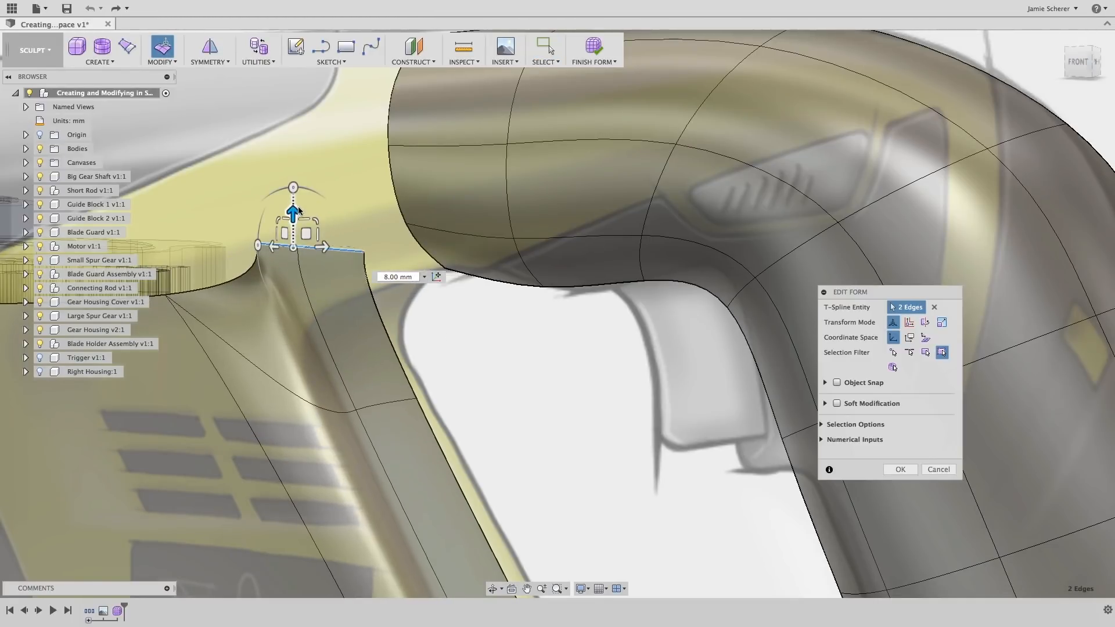
{"action": "left_click_drag", "start_coordinate": [322, 246], "coordinate": [366, 246]}
{"action": "mouse_move", "coordinate": [375, 262]}
{"action": "middle_mouse_down", "text": "shift"}
{"action": "mouse_move", "coordinate": [429, 264]}
{"action": "mouse_move", "coordinate": [410, 261]}
{"action": "middle_mouse_up", "text": "shift"}
{"action": "left_click_drag", "start_coordinate": [380, 225], "coordinate": [370, 233]}
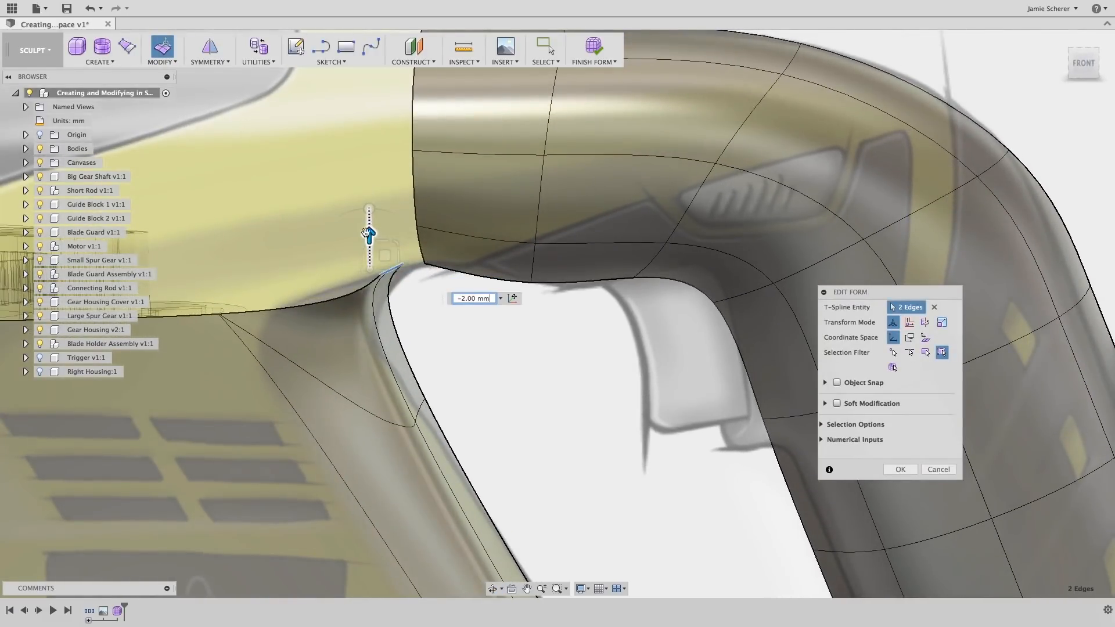
{"action": "left_click", "coordinate": [566, 392]}
{"action": "left_click", "coordinate": [162, 53]}
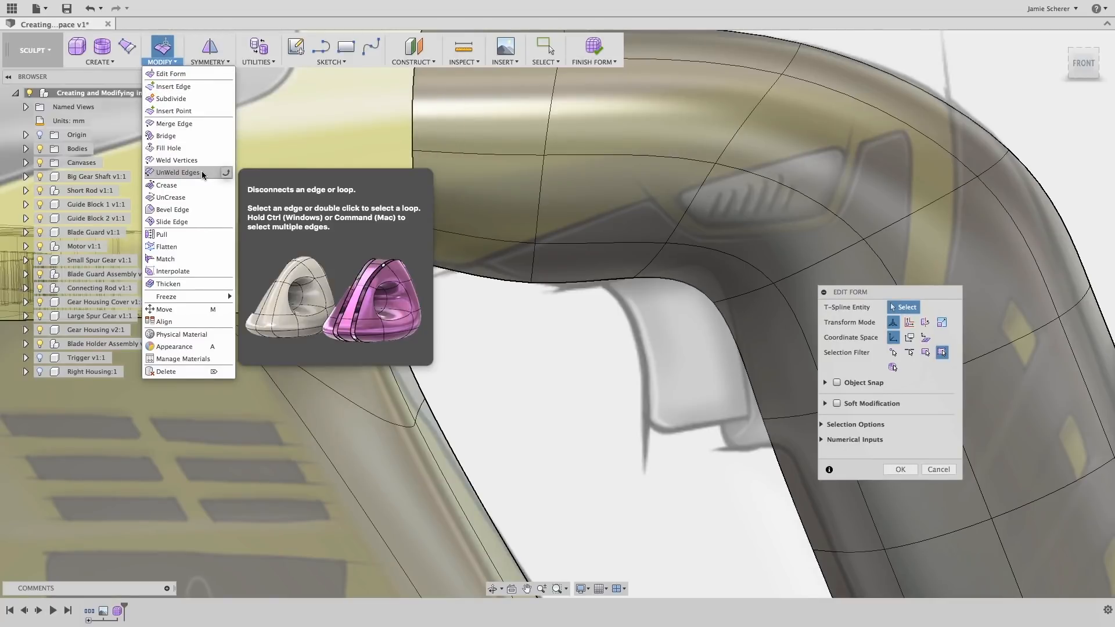
Step: Weld three body vertices onto their matching handle vertices in Vertex to Vertex mode and confirm
{"action": "left_click", "coordinate": [184, 161]}
{"action": "scroll", "coordinate": [471, 325], "scroll_direction": "down", "scroll_amount": 2}
{"action": "left_click", "coordinate": [917, 322]}
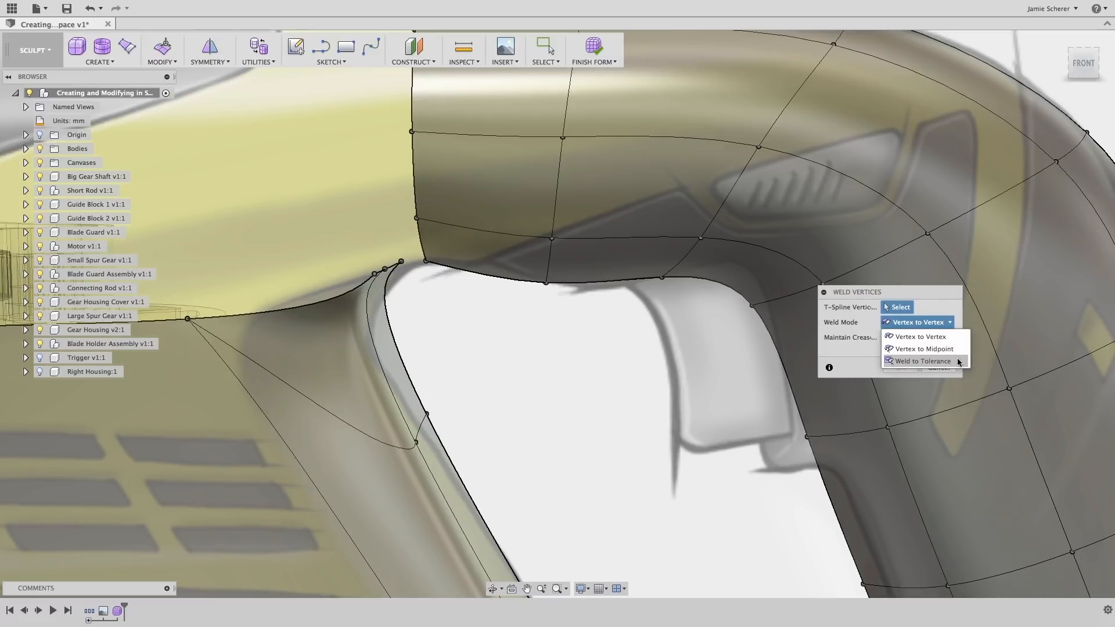
{"action": "left_click", "coordinate": [919, 336]}
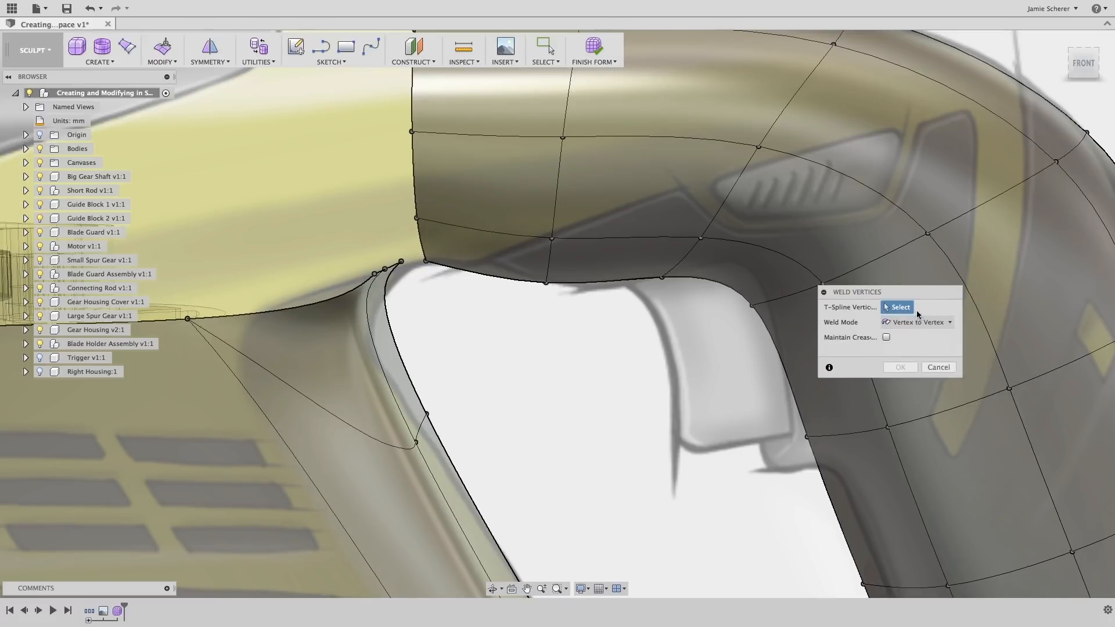
{"action": "left_click", "coordinate": [399, 263]}
{"action": "left_click", "coordinate": [425, 261]}
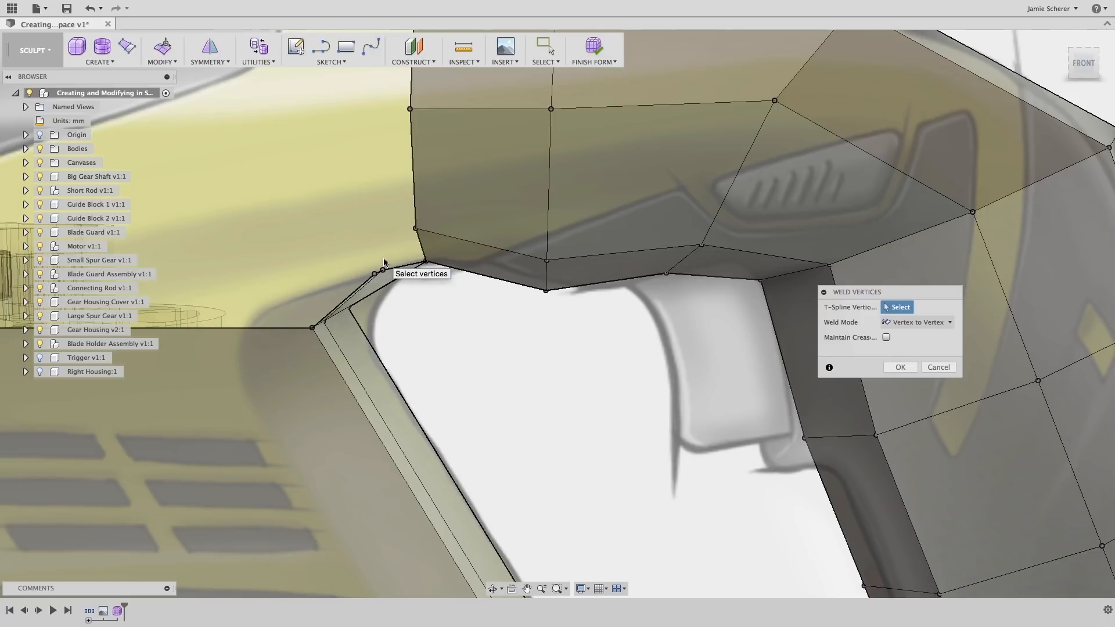
{"action": "left_click", "coordinate": [384, 265]}
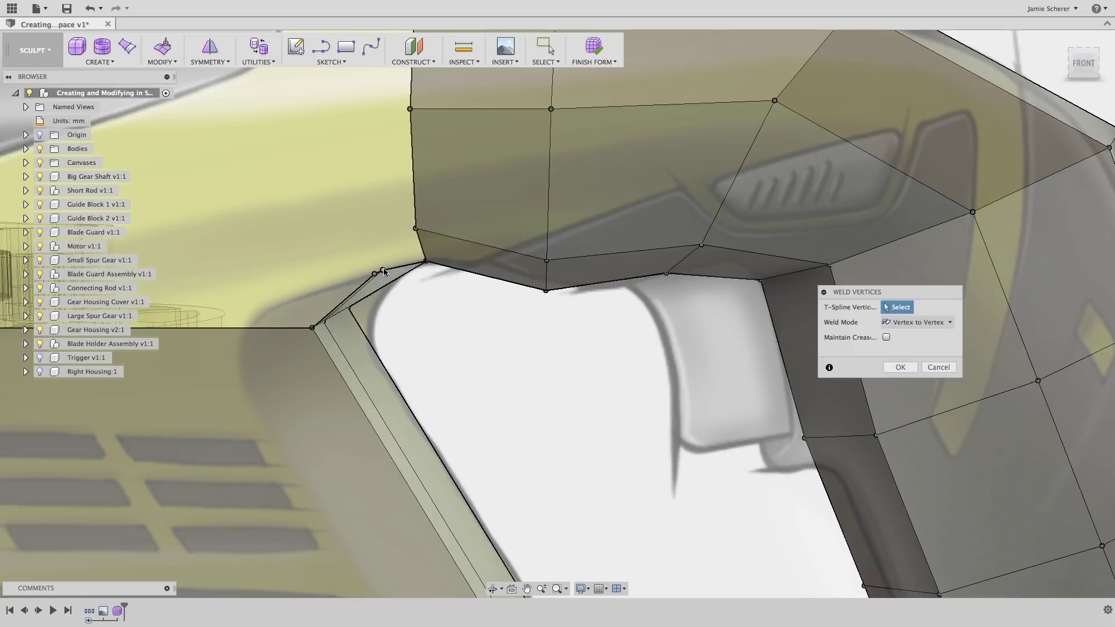
{"action": "left_click", "coordinate": [416, 230]}
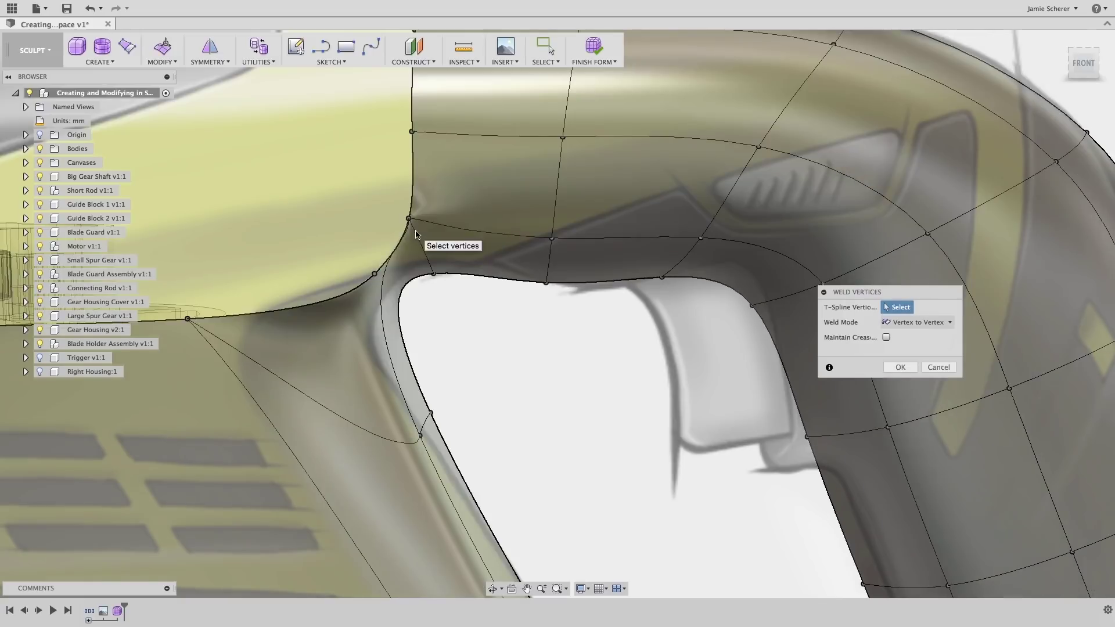
{"action": "left_click", "coordinate": [375, 275]}
{"action": "left_click", "coordinate": [411, 133]}
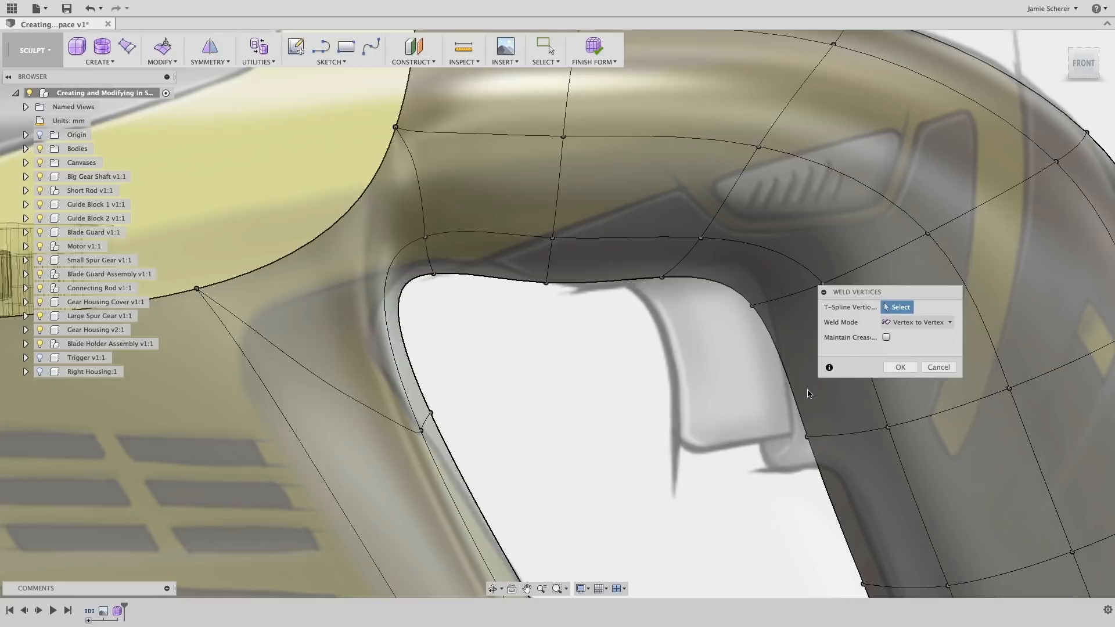
{"action": "left_click", "coordinate": [900, 367]}
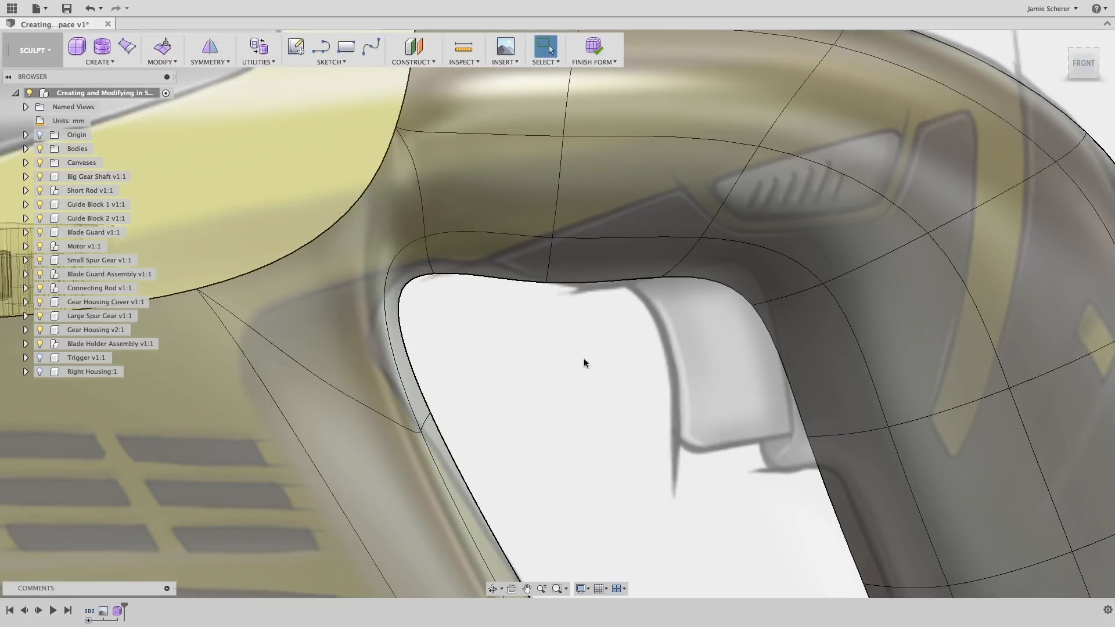
{"action": "left_click", "coordinate": [1082, 70]}
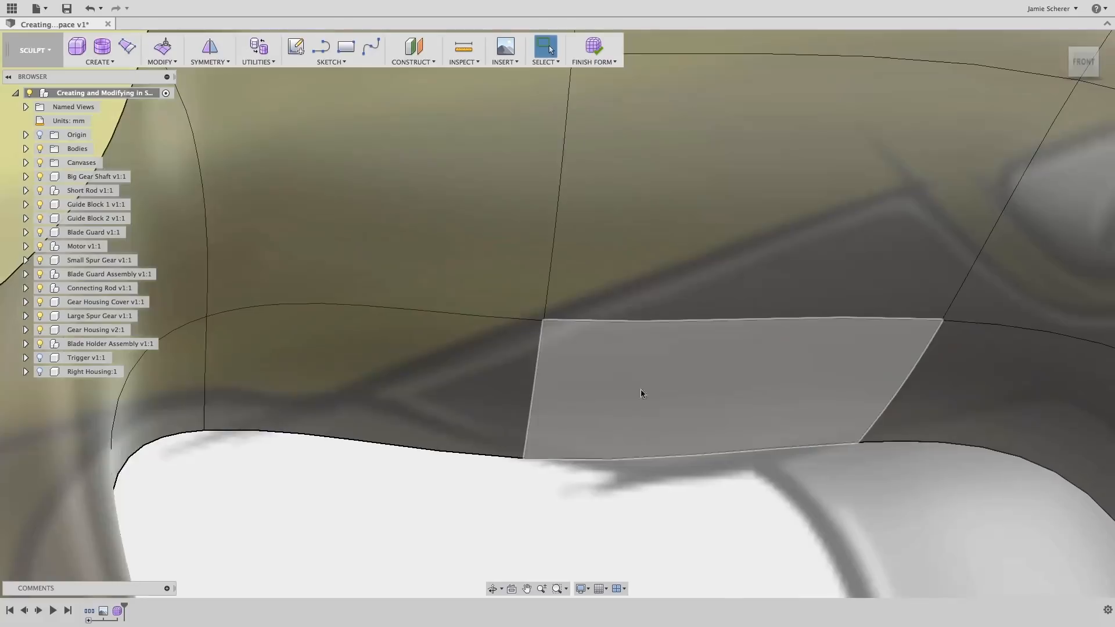
{"action": "scroll", "coordinate": [574, 447], "scroll_direction": "down", "scroll_amount": 3}
{"action": "scroll", "coordinate": [574, 446], "scroll_direction": "down", "scroll_amount": 3}
Step: Move three handle-body boundary edges toward the saw's front and scale them flat
{"action": "middle_click_drag", "start_coordinate": [574, 445], "coordinate": [614, 391], "text": "shift"}
{"action": "left_click", "coordinate": [532, 327]}
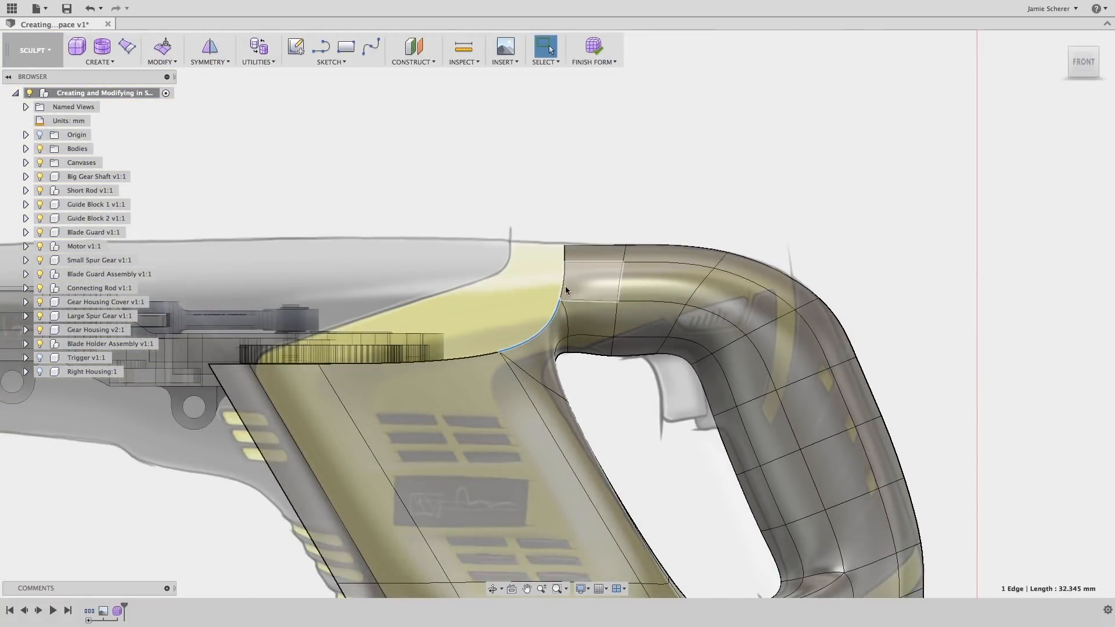
{"action": "left_click", "coordinate": [565, 285], "text": "shift"}
{"action": "left_click", "coordinate": [565, 256], "text": "shift"}
{"action": "right_click", "coordinate": [564, 256]}
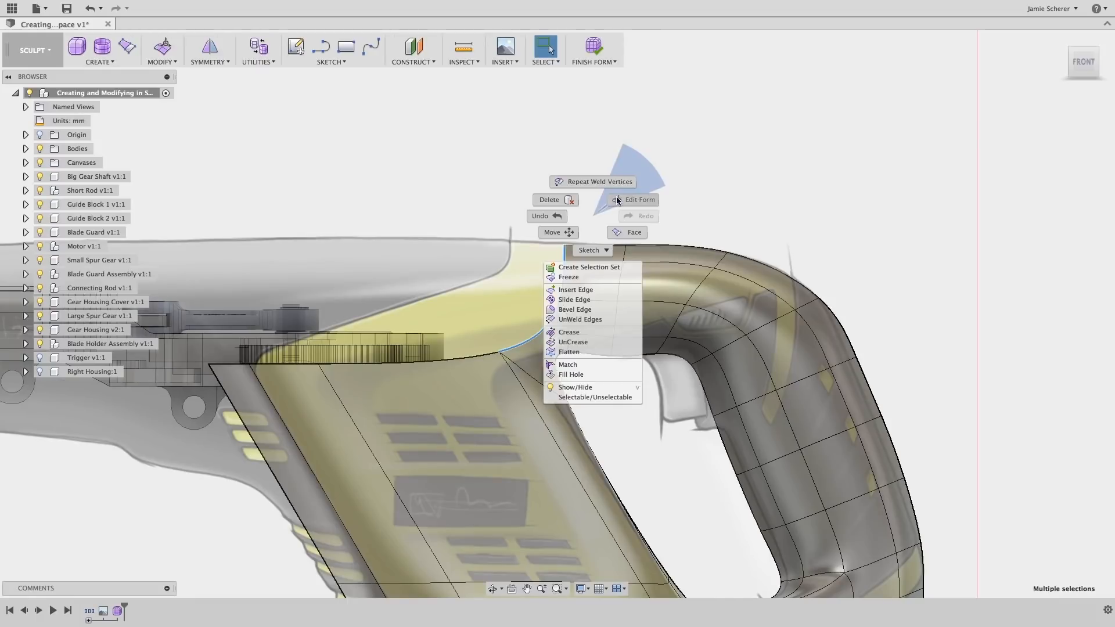
{"action": "left_click", "coordinate": [610, 187]}
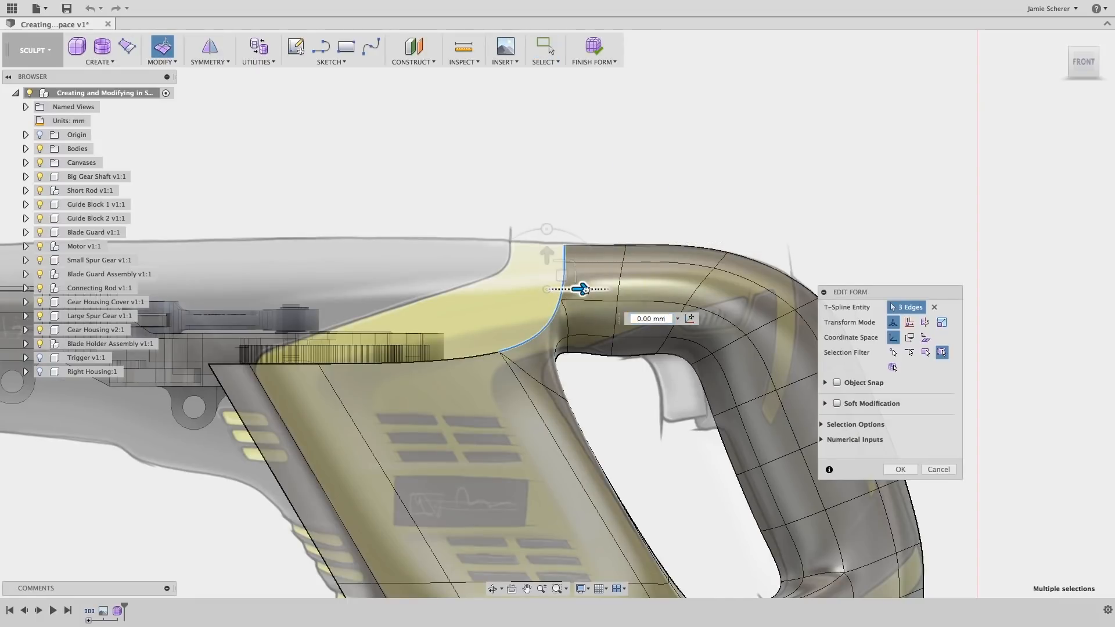
{"action": "left_click_drag", "start_coordinate": [579, 289], "coordinate": [381, 289]}
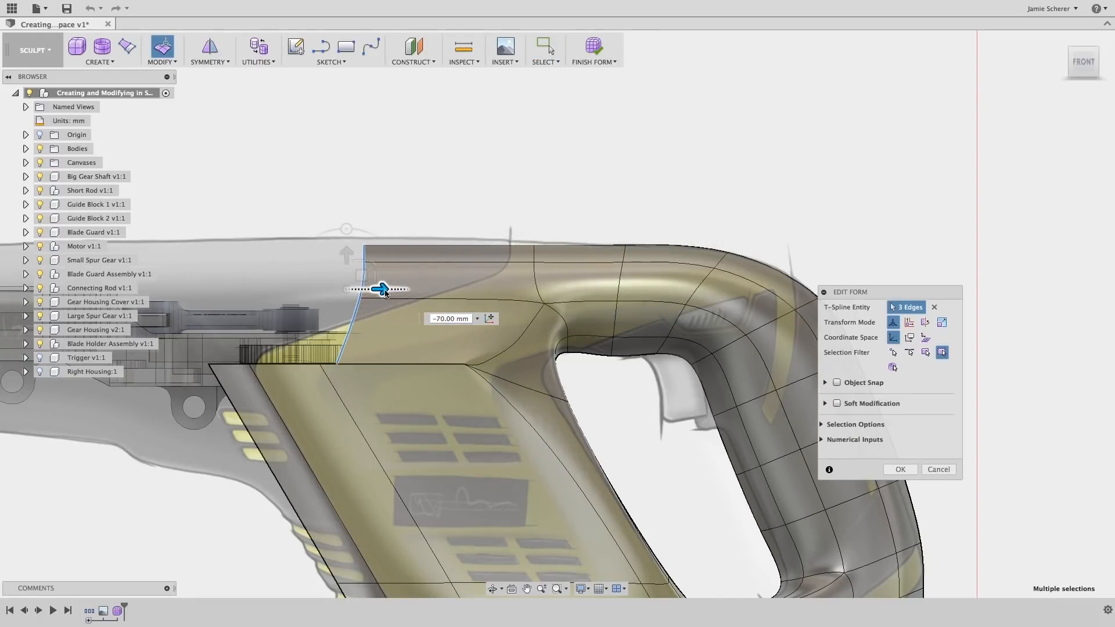
{"action": "left_click", "coordinate": [374, 276]}
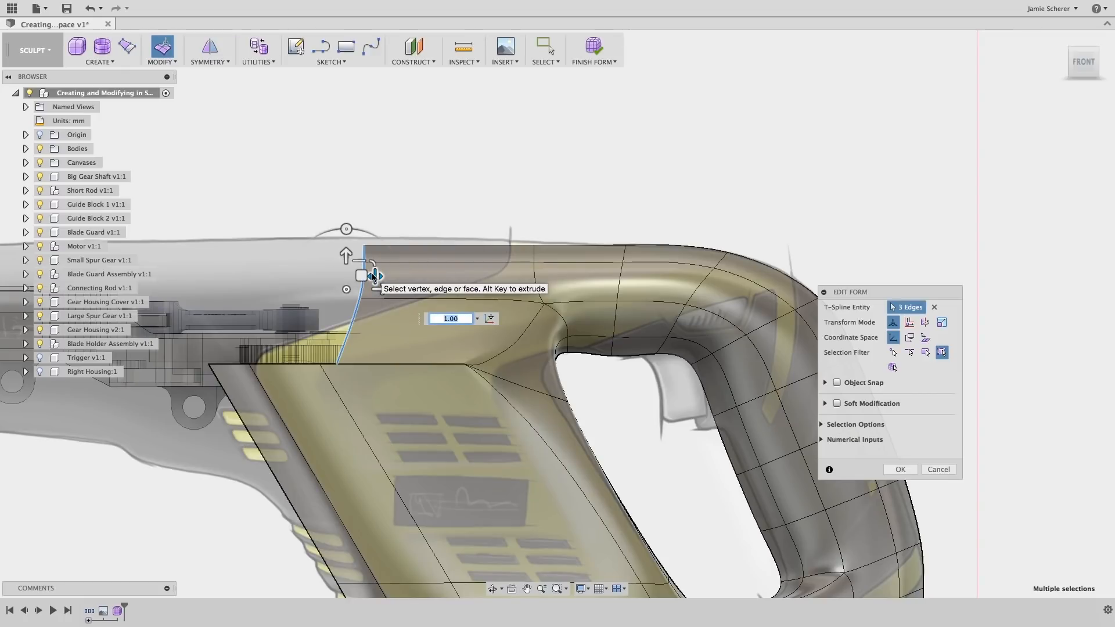
{"action": "type", "text": "0"}
{"action": "key", "text": "Return"}
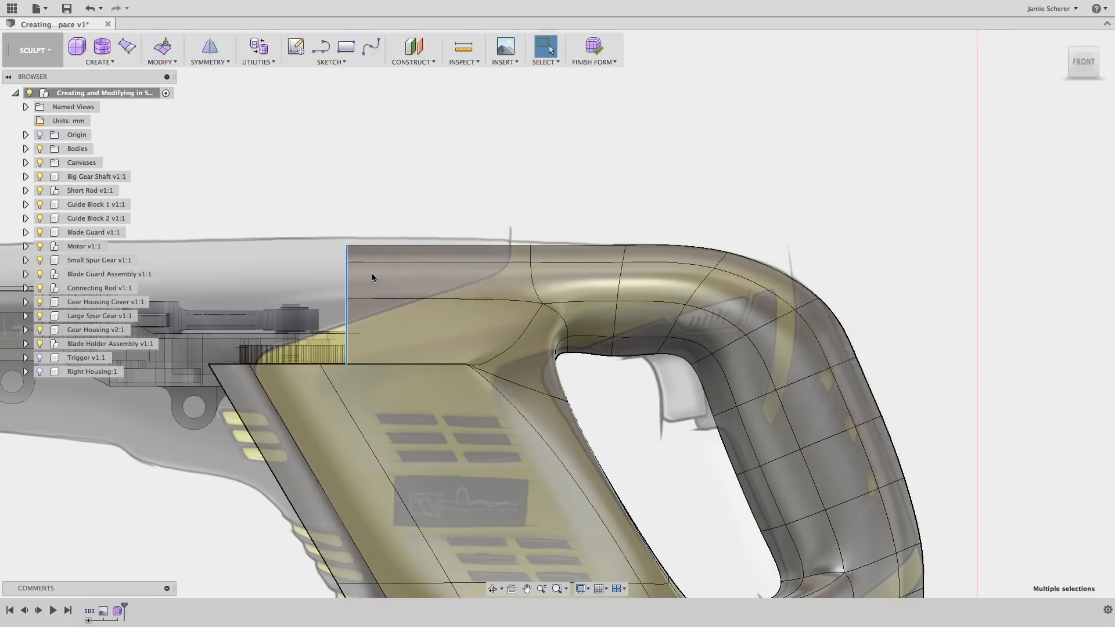
Step: Extend the flattened centre edges 50 mm forward in a second Edit Form
{"action": "right_click", "coordinate": [373, 273]}
{"action": "left_click", "coordinate": [418, 187]}
{"action": "left_click", "coordinate": [381, 291]}
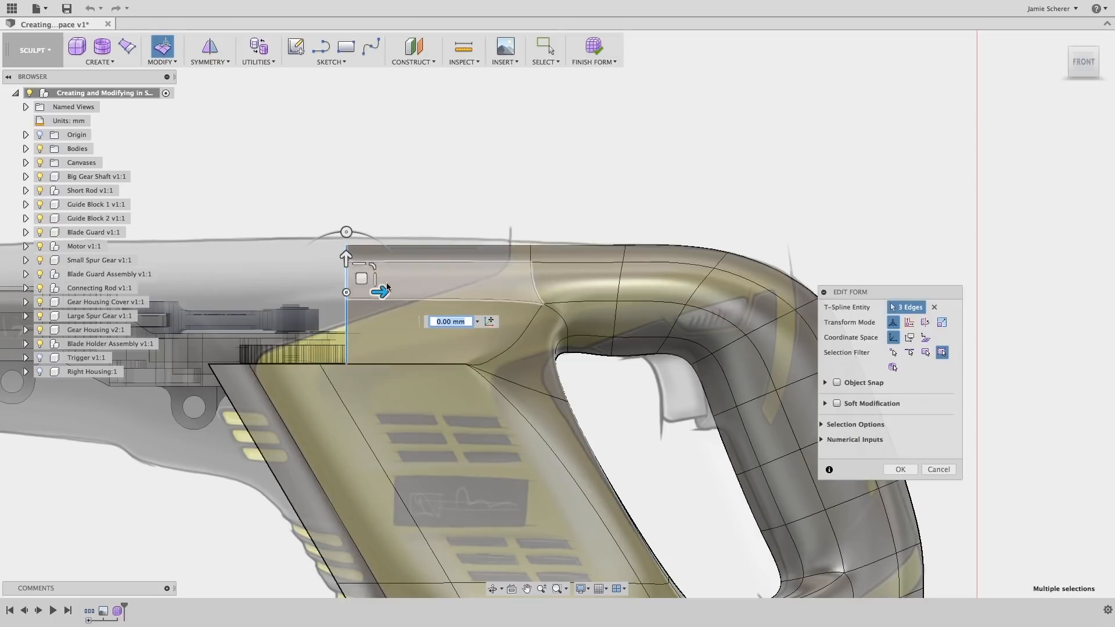
{"action": "left_click_drag", "start_coordinate": [380, 291], "coordinate": [237, 292]}
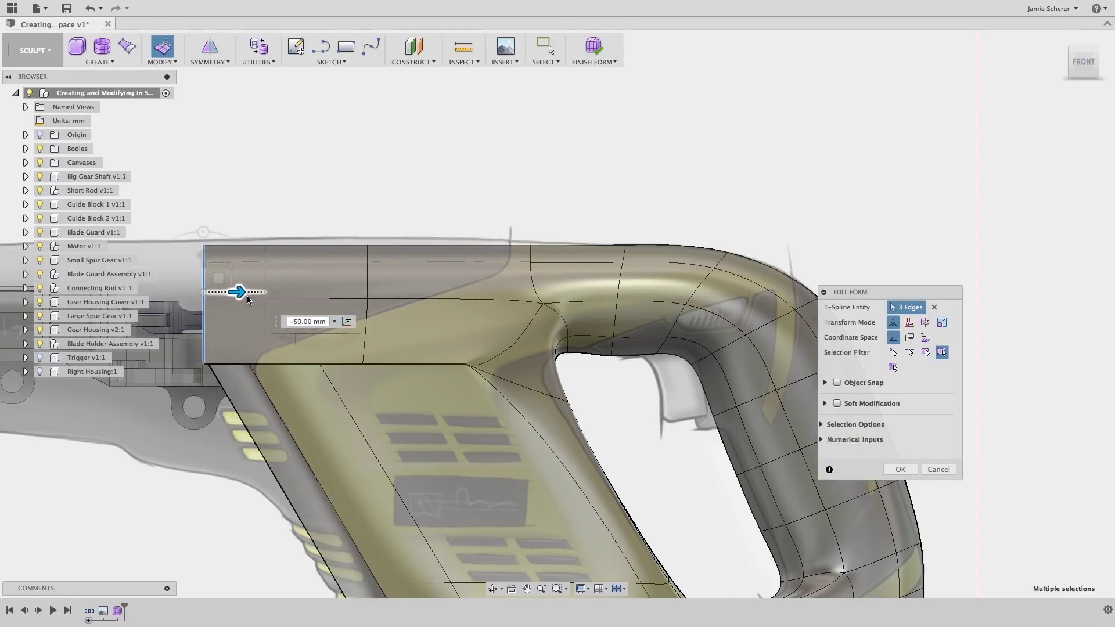
{"action": "left_click", "coordinate": [375, 185]}
{"action": "middle_click_drag", "start_coordinate": [383, 192], "coordinate": [431, 227], "text": "shift"}
{"action": "scroll", "coordinate": [431, 227], "scroll_direction": "up", "scroll_amount": 3}
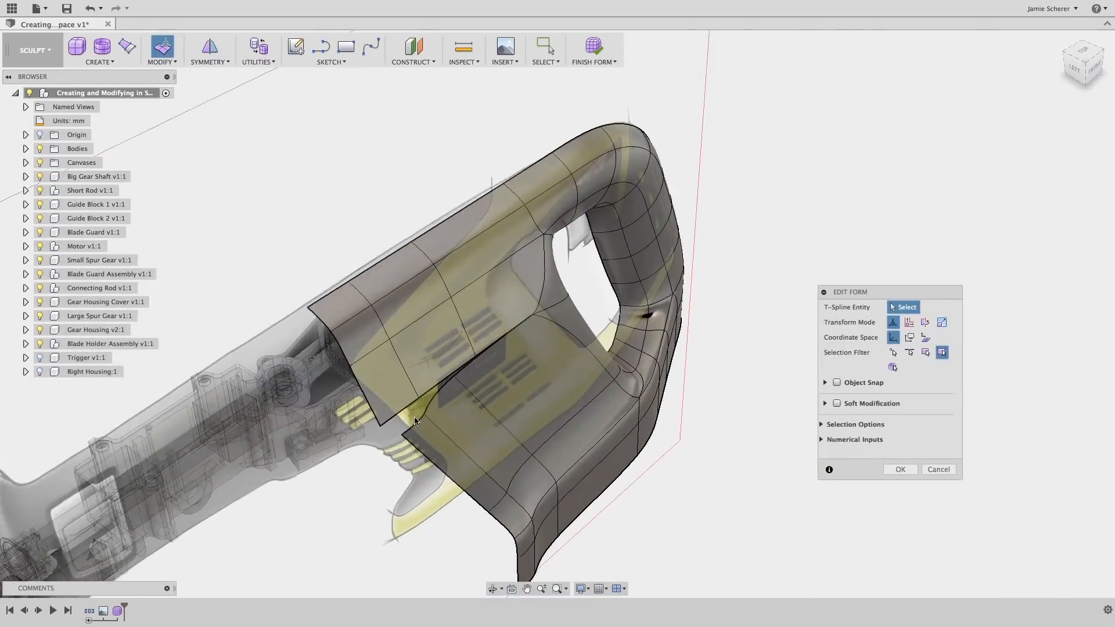
{"action": "scroll", "coordinate": [431, 227], "scroll_direction": "up", "scroll_amount": 3}
{"action": "scroll", "coordinate": [431, 227], "scroll_direction": "up", "scroll_amount": 3}
Step: Select and clear strips of side faces on the housing without changing them, then finish the form edit
{"action": "left_click", "coordinate": [505, 104]}
{"action": "left_click", "coordinate": [557, 131], "text": "shift"}
{"action": "left_click", "coordinate": [540, 243], "text": "shift"}
{"action": "left_click", "coordinate": [627, 355], "text": "shift"}
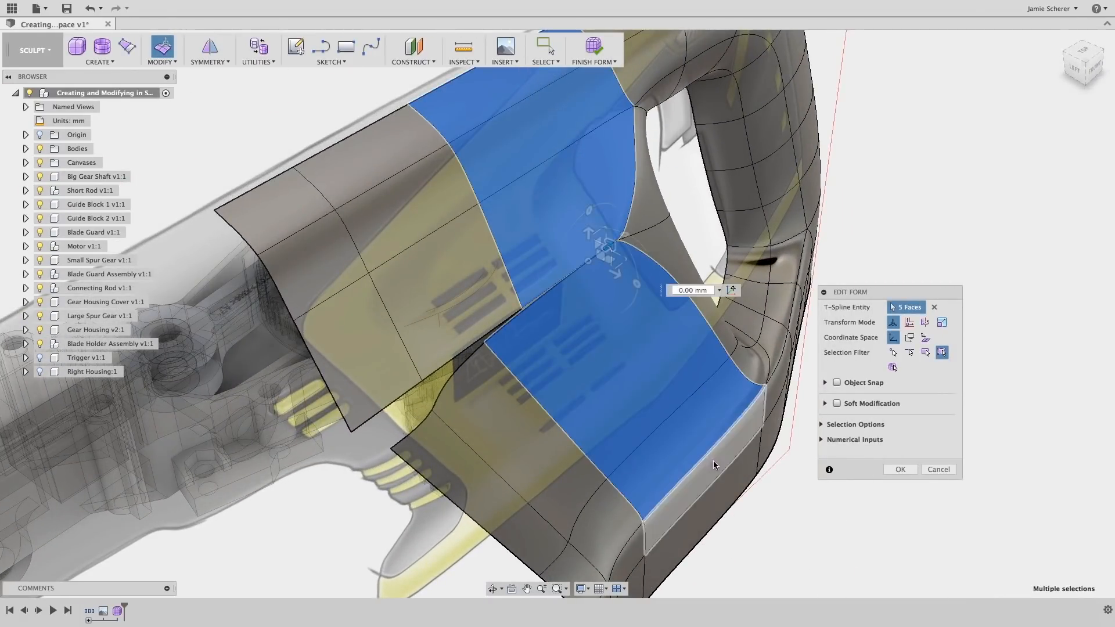
{"action": "left_click", "coordinate": [792, 548]}
{"action": "left_click", "coordinate": [407, 192]}
{"action": "left_click", "coordinate": [436, 249], "text": "shift"}
{"action": "left_click", "coordinate": [465, 313], "text": "shift"}
{"action": "left_click", "coordinate": [531, 436], "text": "shift"}
{"action": "left_click", "coordinate": [575, 504], "text": "shift"}
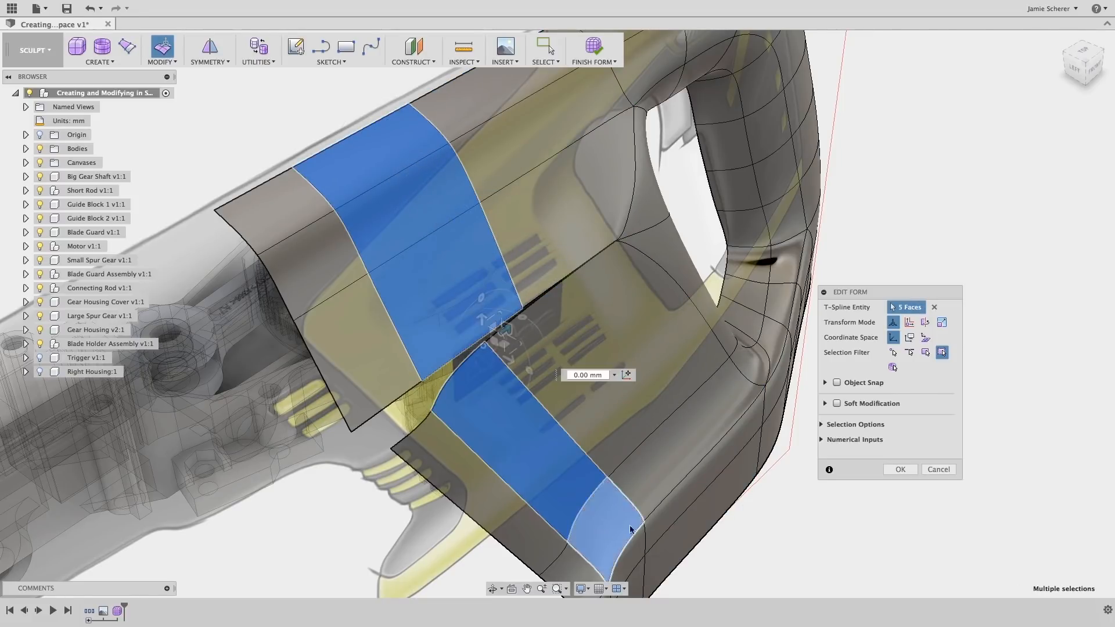
{"action": "left_click", "coordinate": [757, 535]}
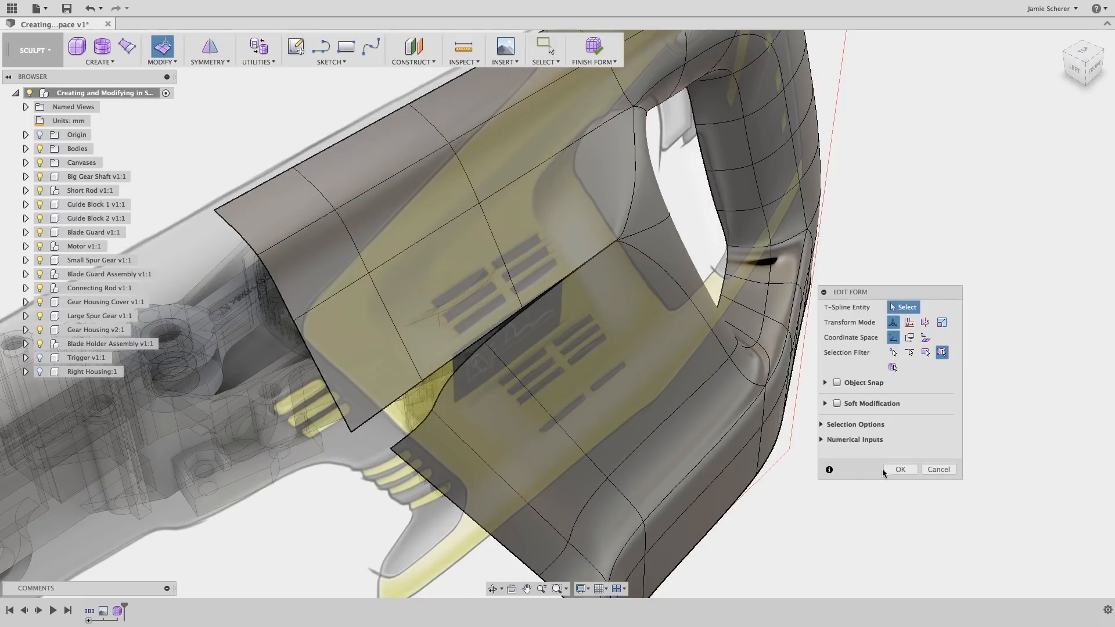
{"action": "left_click", "coordinate": [900, 468]}
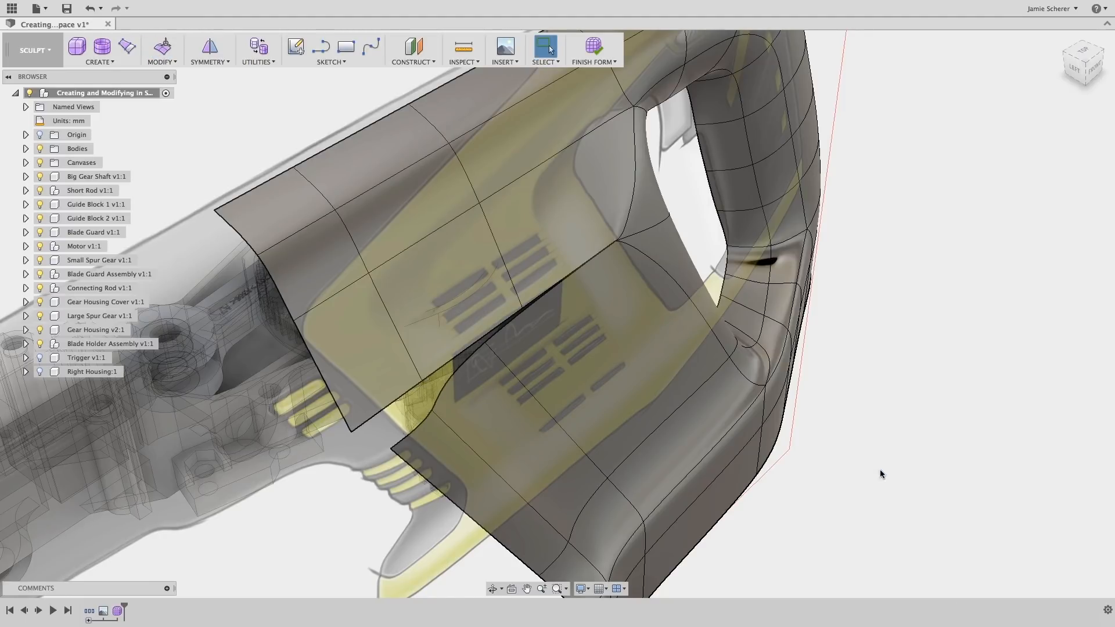
{"action": "left_click", "coordinate": [176, 61]}
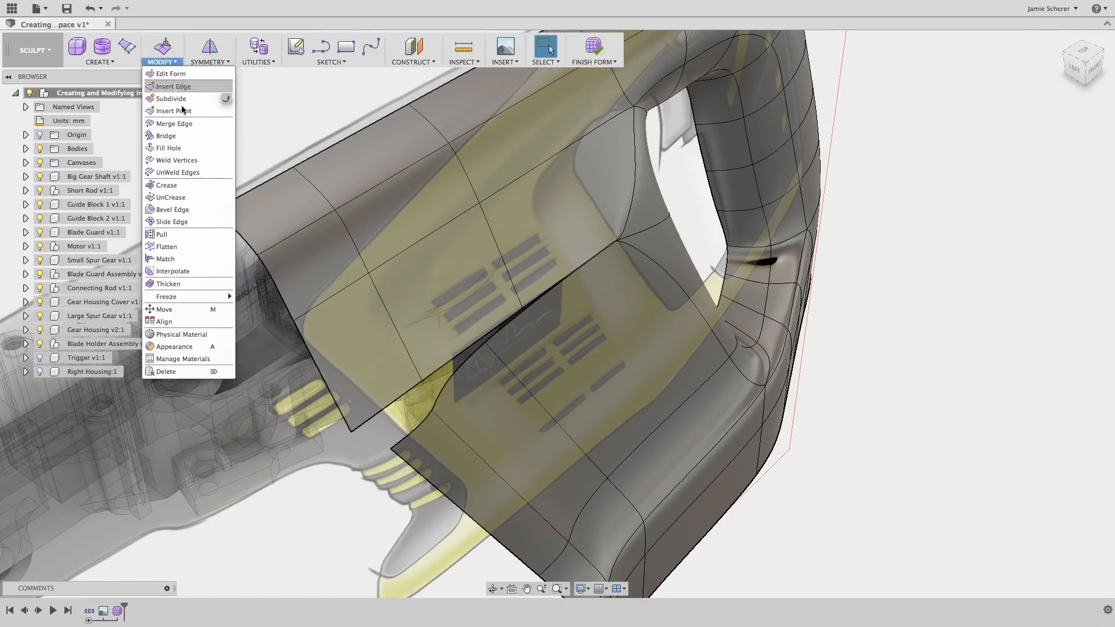
Step: Merge Edge the three upper boundary edges with the two matching lower edges into one continuous skin
{"action": "left_click", "coordinate": [286, 287]}
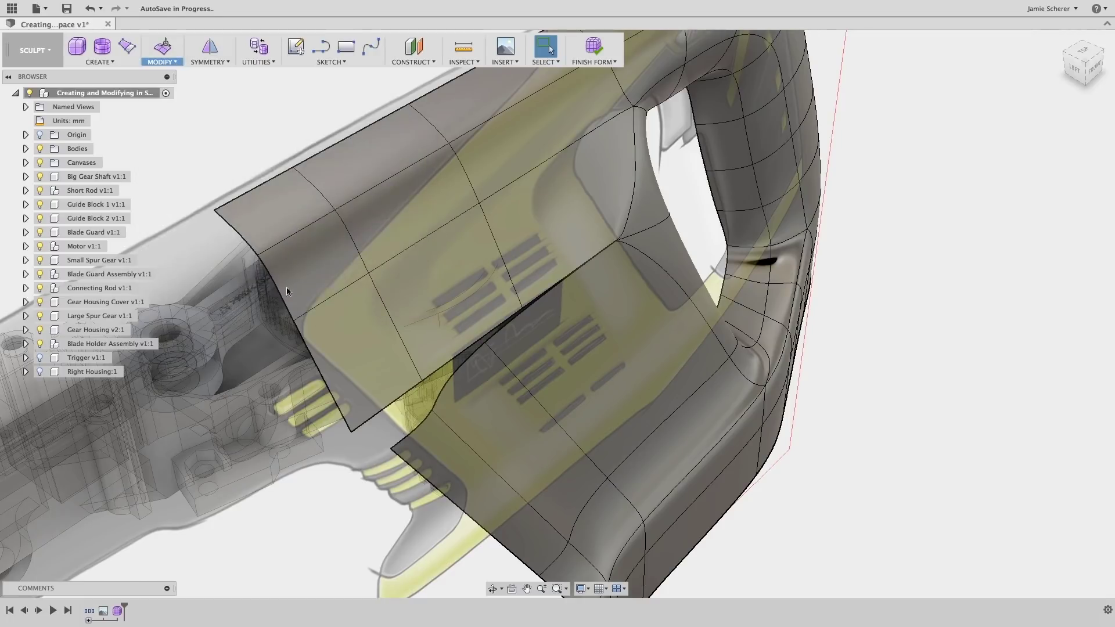
{"action": "left_click", "coordinate": [395, 399]}
{"action": "left_click", "coordinate": [437, 369]}
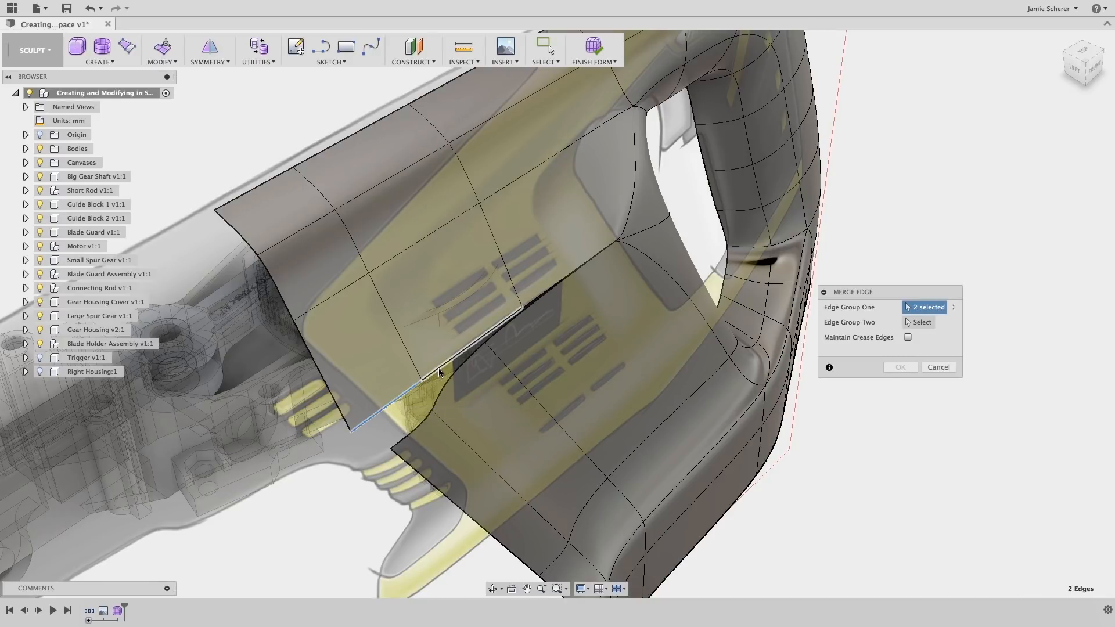
{"action": "left_click", "coordinate": [534, 300]}
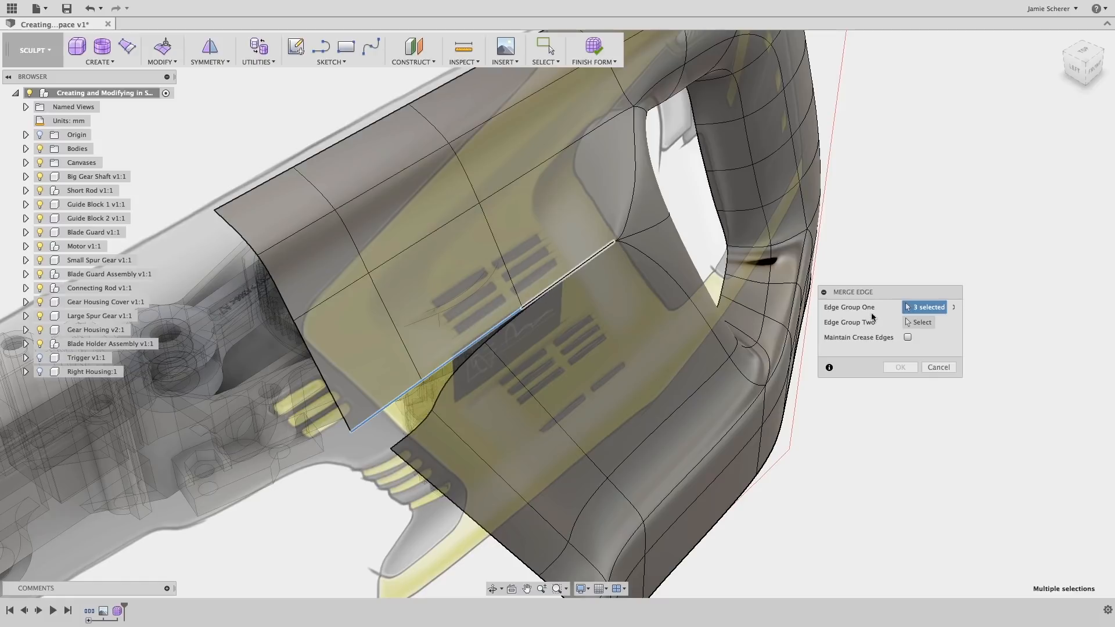
{"action": "left_click", "coordinate": [919, 321]}
{"action": "left_click", "coordinate": [409, 436]}
{"action": "left_click", "coordinate": [444, 399]}
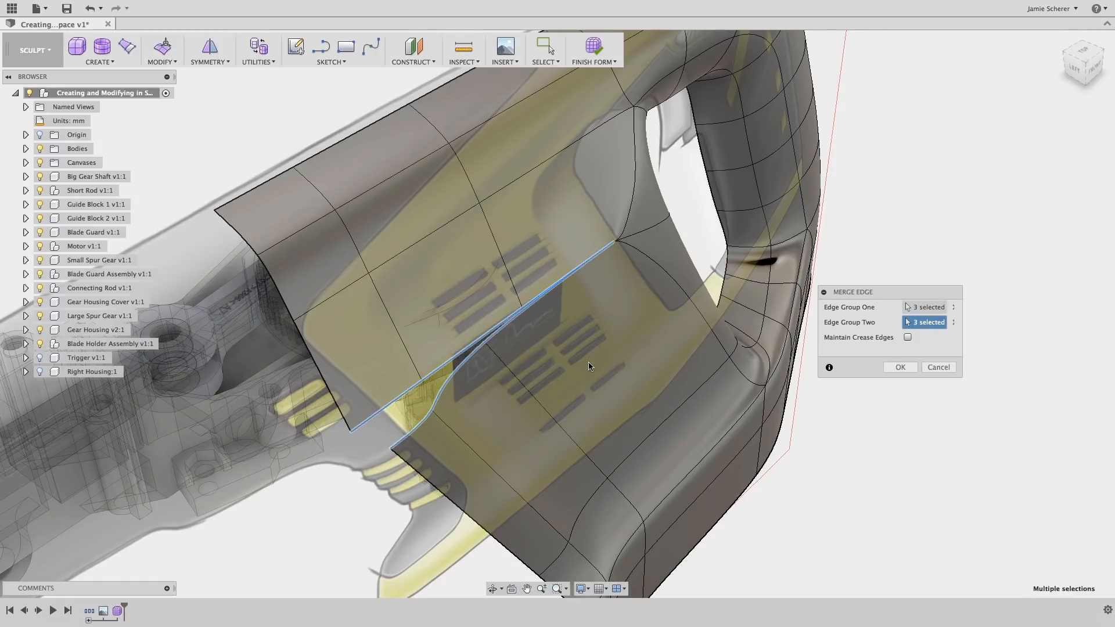
{"action": "left_click", "coordinate": [900, 366]}
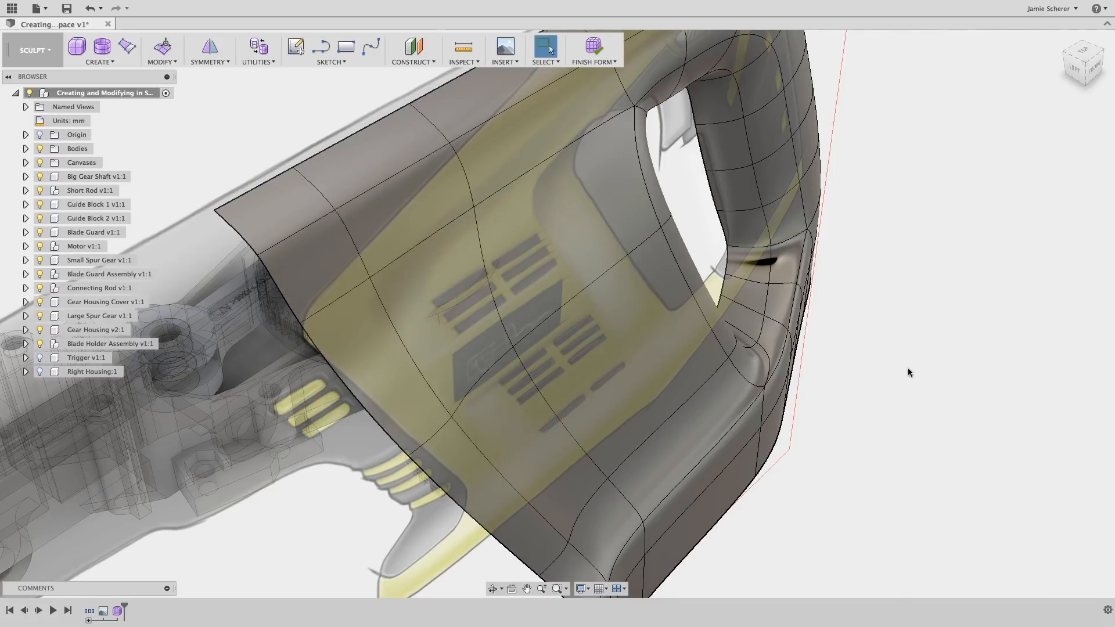
Step: Orbit and pan to frame the whole merged housing, briefly checking the Symmetry menu without applying anything
{"action": "mouse_move", "coordinate": [906, 372]}
{"action": "middle_mouse_down", "text": "shift"}
{"action": "mouse_move", "coordinate": [792, 445]}
{"action": "mouse_move", "coordinate": [753, 333]}
{"action": "middle_mouse_up", "text": "shift"}
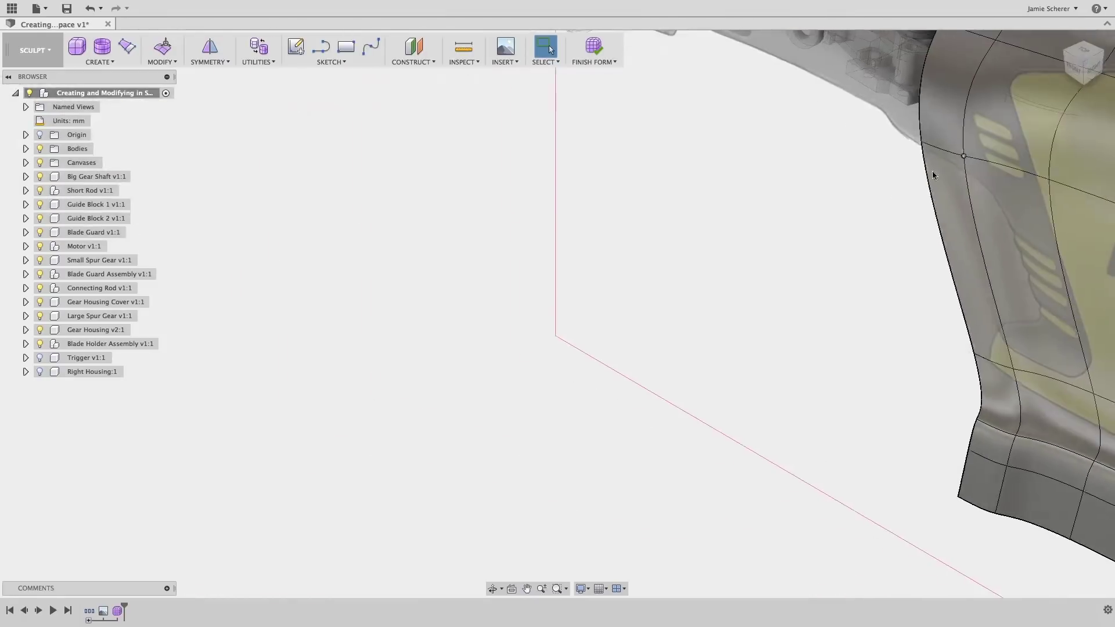
{"action": "mouse_move", "coordinate": [785, 218]}
{"action": "middle_mouse_down"}
{"action": "mouse_move", "coordinate": [215, 233]}
{"action": "mouse_move", "coordinate": [696, 296]}
{"action": "middle_mouse_up"}
{"action": "middle_click_drag", "start_coordinate": [941, 305], "coordinate": [1080, 70], "text": "shift"}
{"action": "left_click", "coordinate": [1099, 60]}
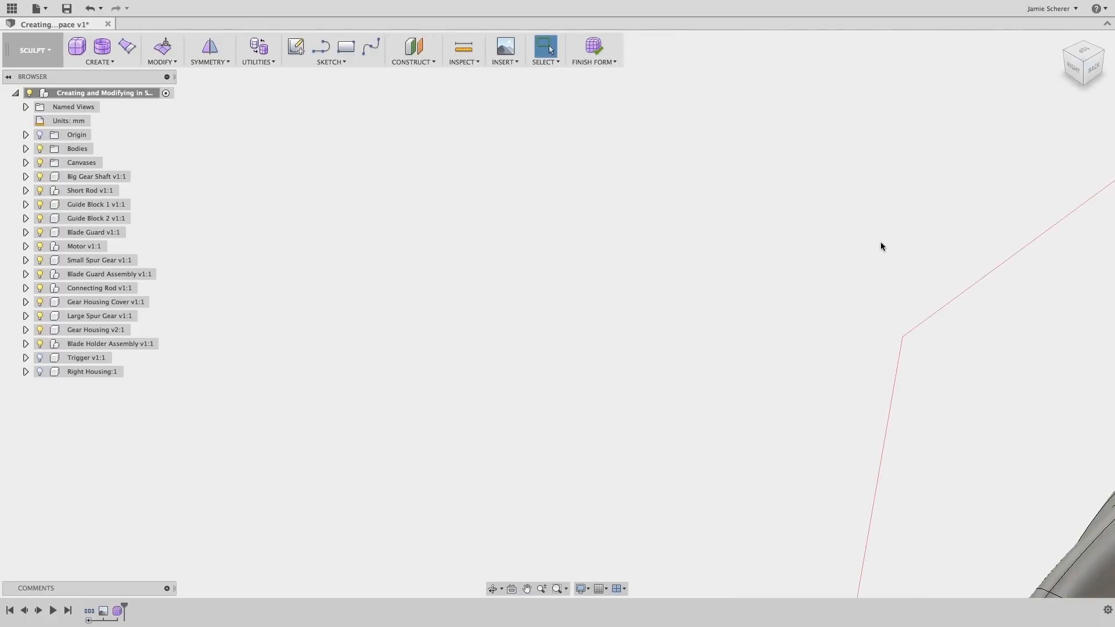
{"action": "middle_click_drag", "start_coordinate": [877, 245], "coordinate": [579, 285], "text": "shift"}
{"action": "scroll", "coordinate": [353, 475], "scroll_direction": "up", "scroll_amount": 3}
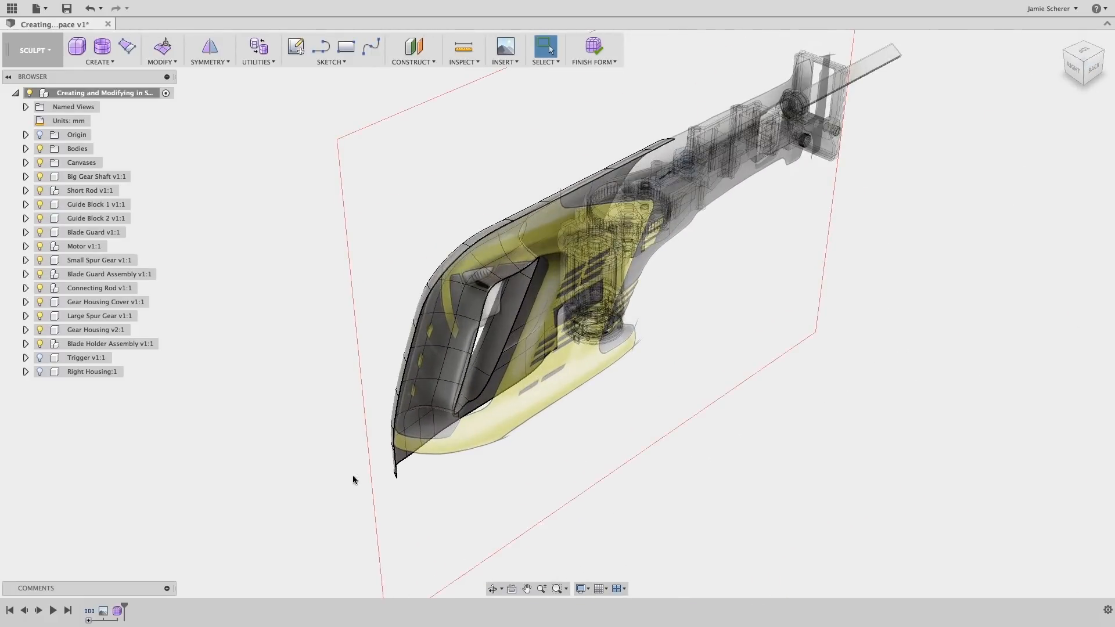
{"action": "scroll", "coordinate": [532, 359], "scroll_direction": "up", "scroll_amount": 2}
{"action": "scroll", "coordinate": [532, 358], "scroll_direction": "up", "scroll_amount": 2}
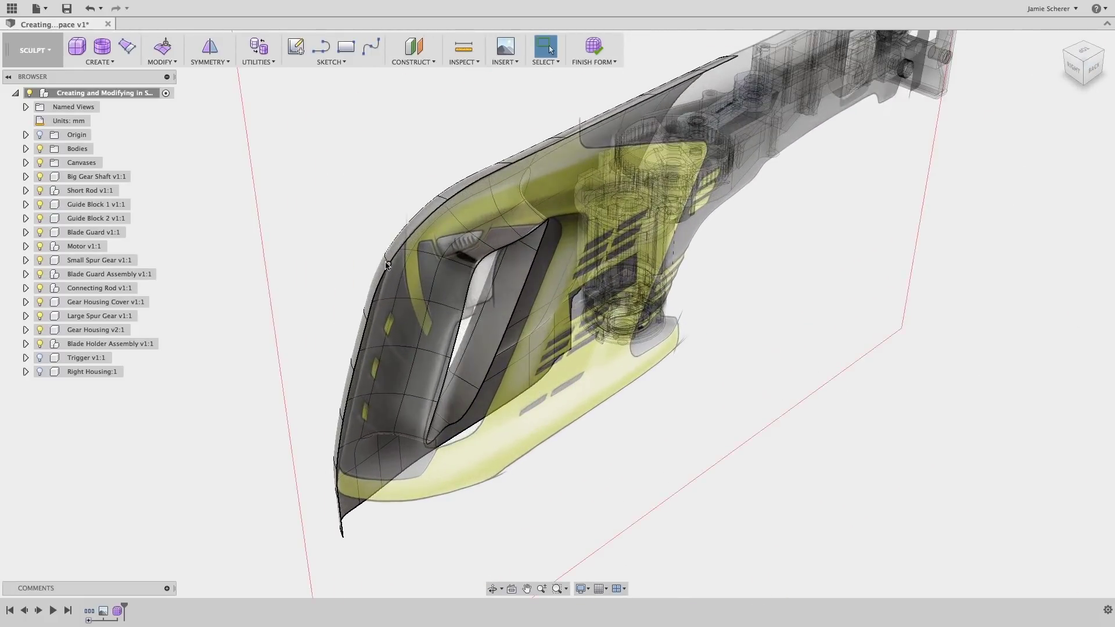
{"action": "left_click", "coordinate": [225, 62]}
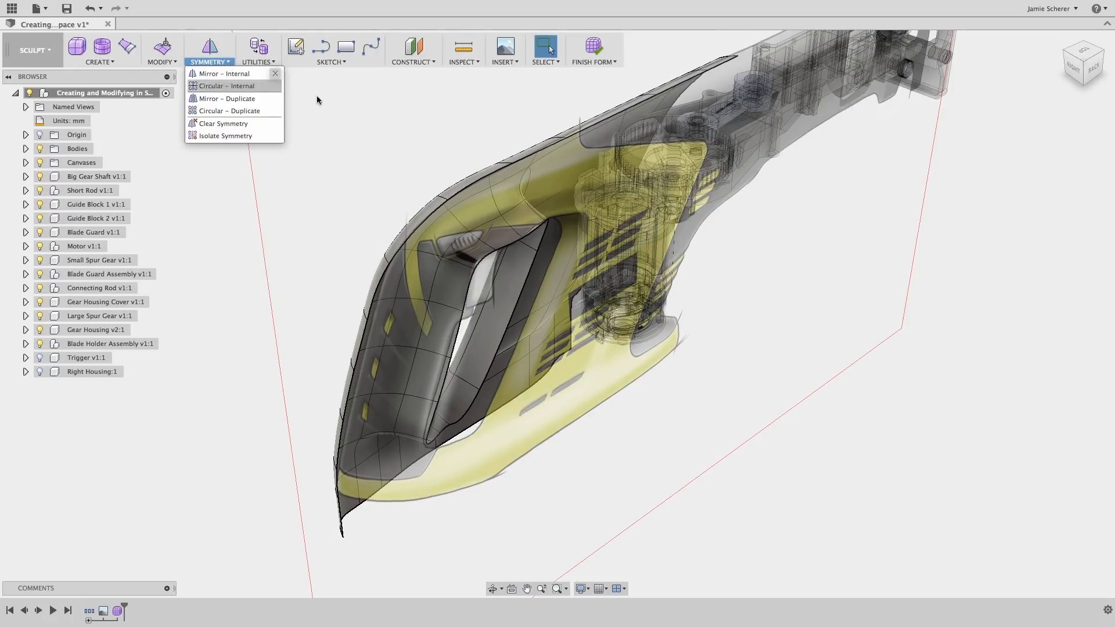
{"action": "left_click", "coordinate": [377, 114]}
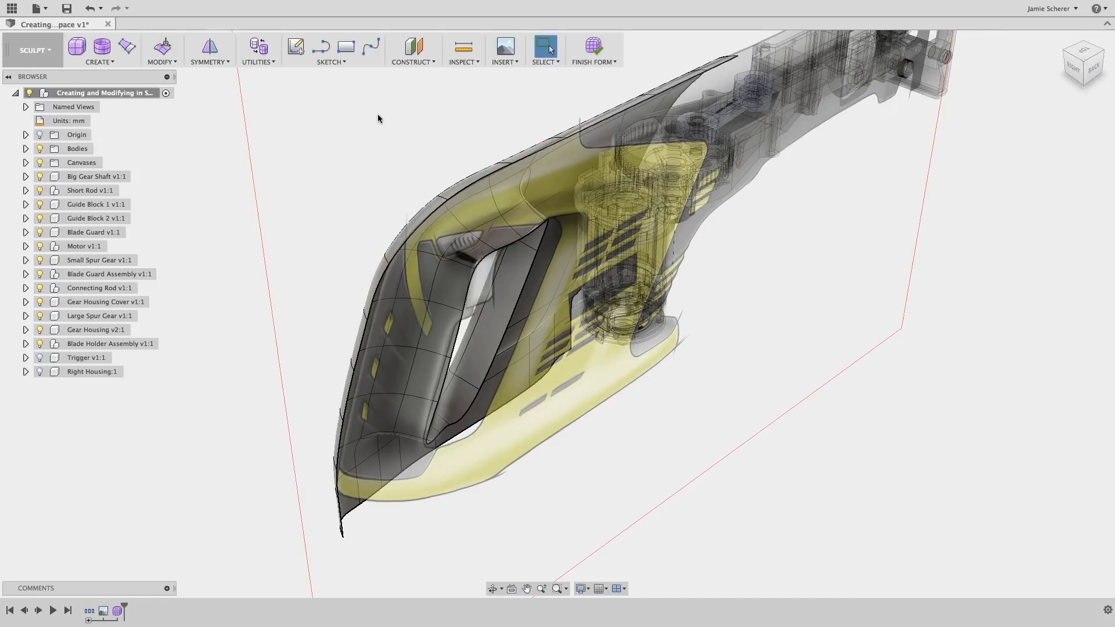
Step: Flatten the centre edge loop and handle-opening loop onto the origin plane via Select Plane direction
{"action": "double_click", "coordinate": [478, 177]}
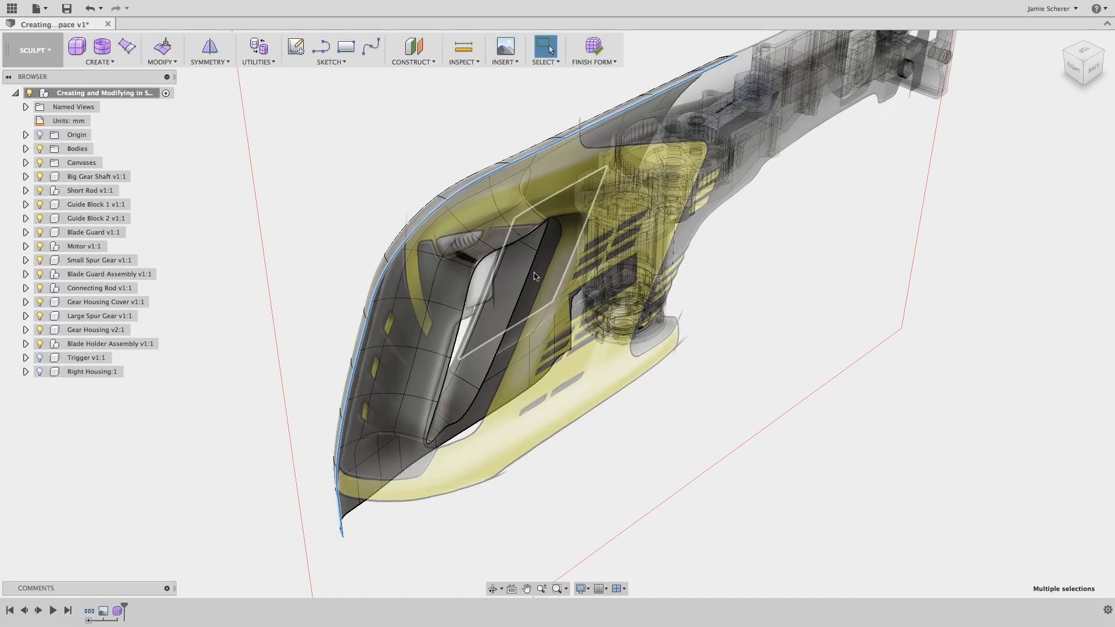
{"action": "double_click", "coordinate": [467, 293], "text": "shift"}
{"action": "left_click", "coordinate": [162, 62]}
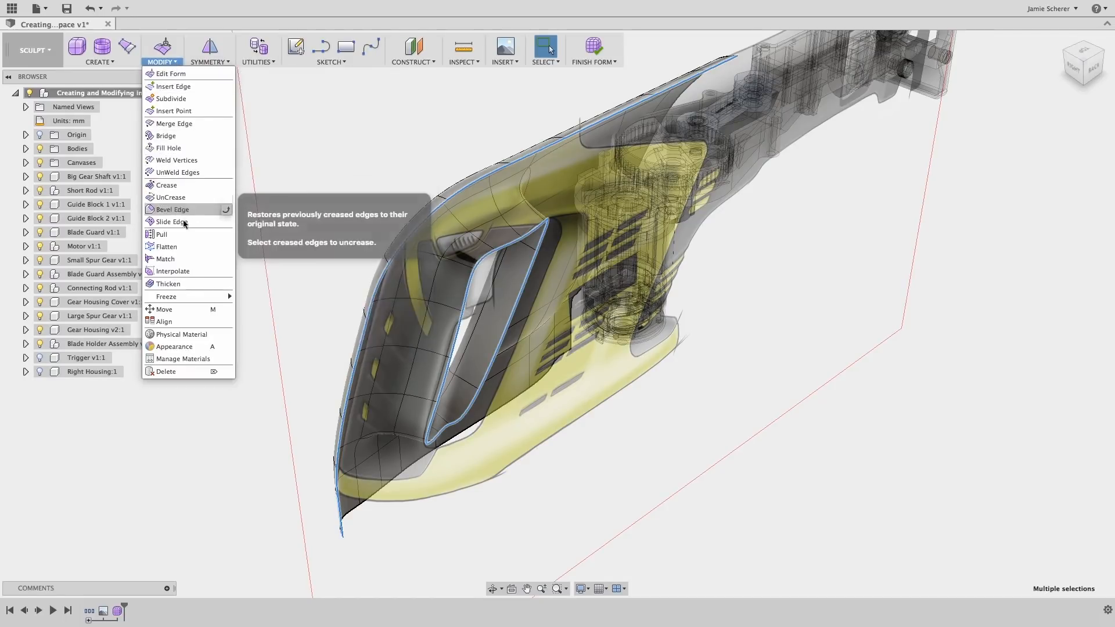
{"action": "left_click", "coordinate": [177, 247]}
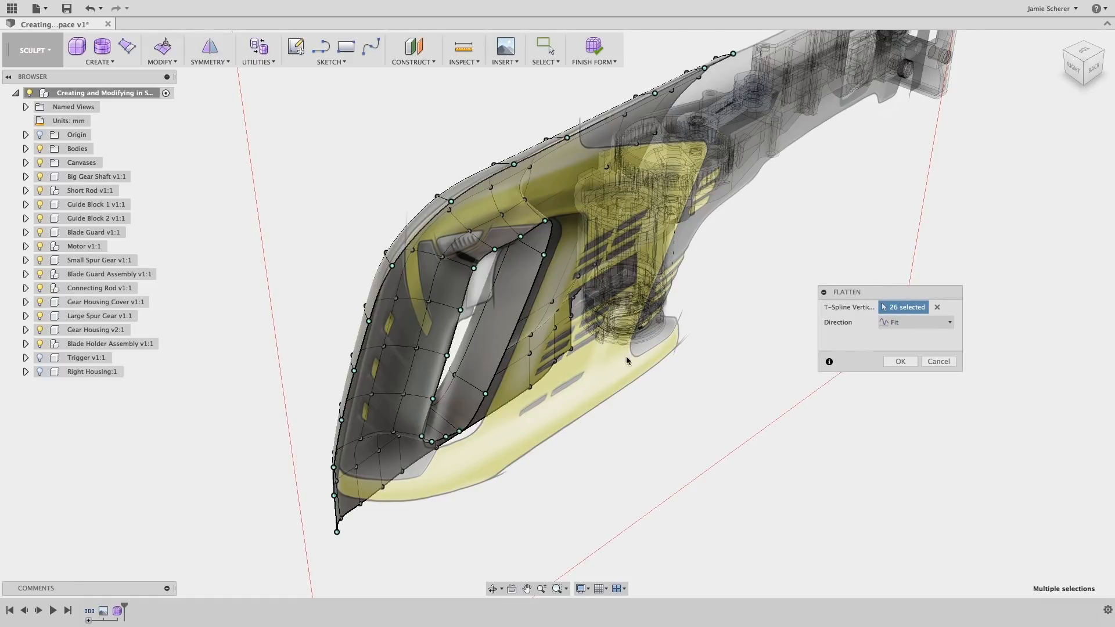
{"action": "left_click", "coordinate": [915, 323]}
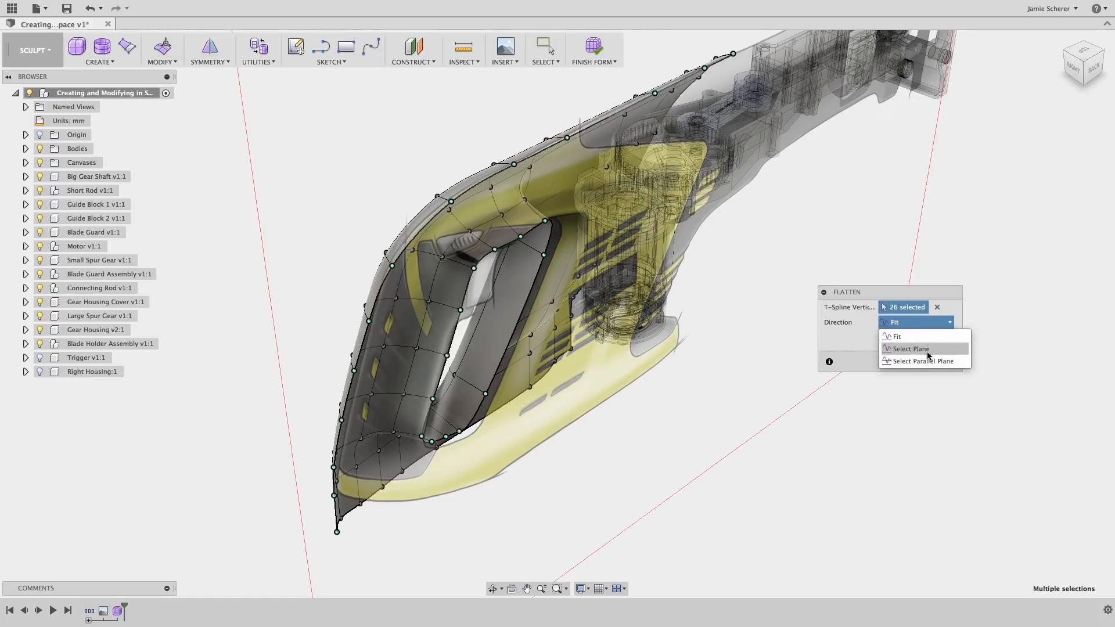
{"action": "left_click", "coordinate": [928, 350]}
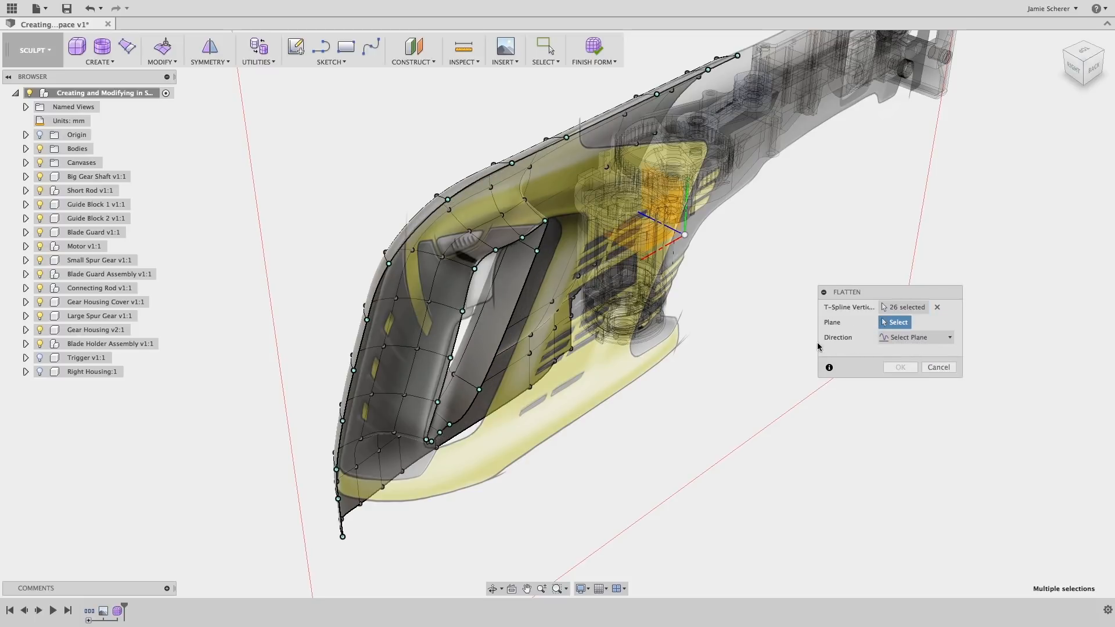
{"action": "left_click", "coordinate": [681, 235]}
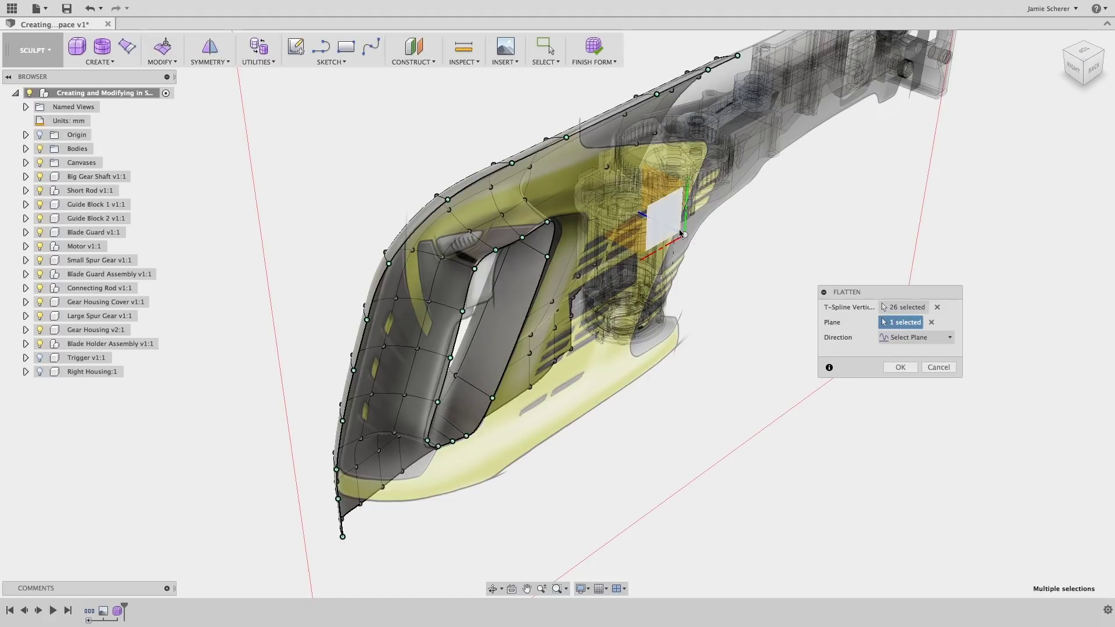
{"action": "left_click", "coordinate": [901, 367]}
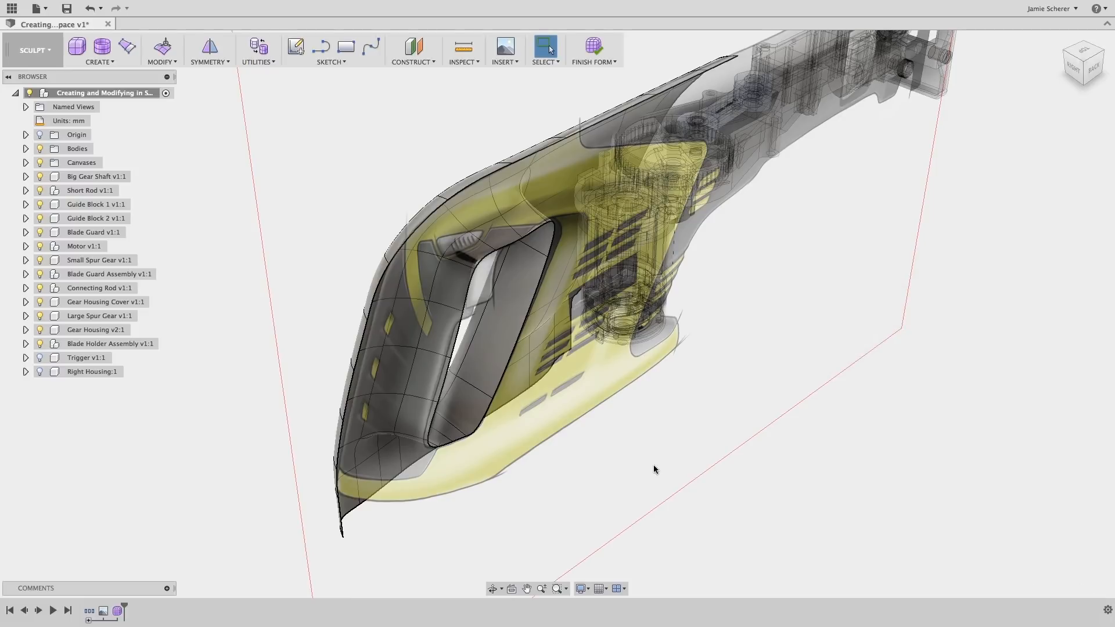
Step: Mirror-duplicate the housing T-spline body across the origin centre plane and inspect the preview
{"action": "left_click", "coordinate": [222, 64]}
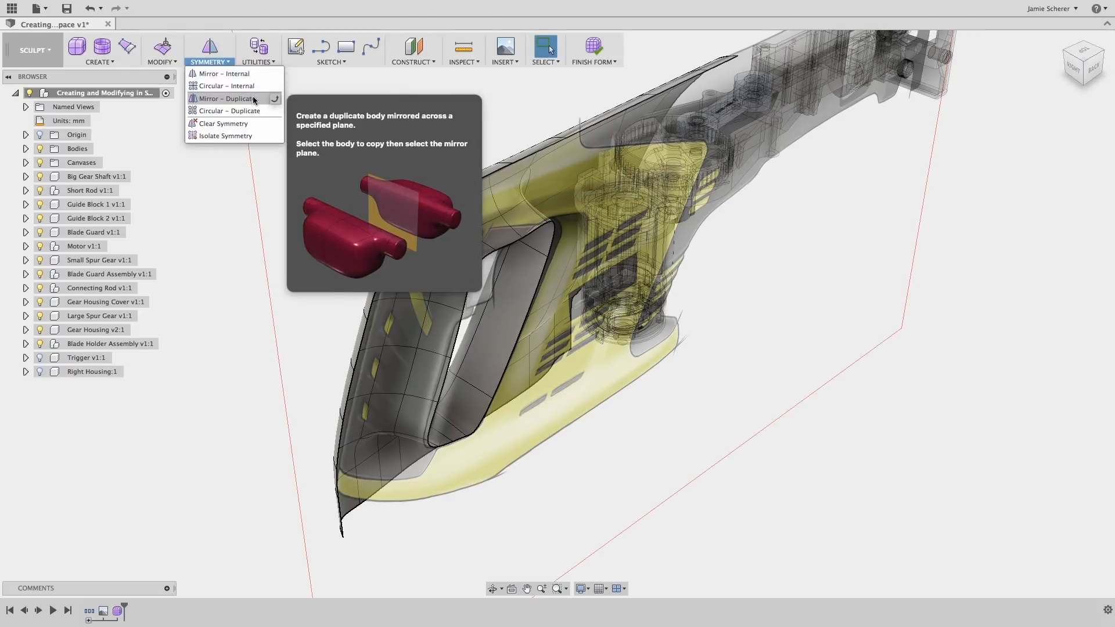
{"action": "left_click", "coordinate": [253, 99]}
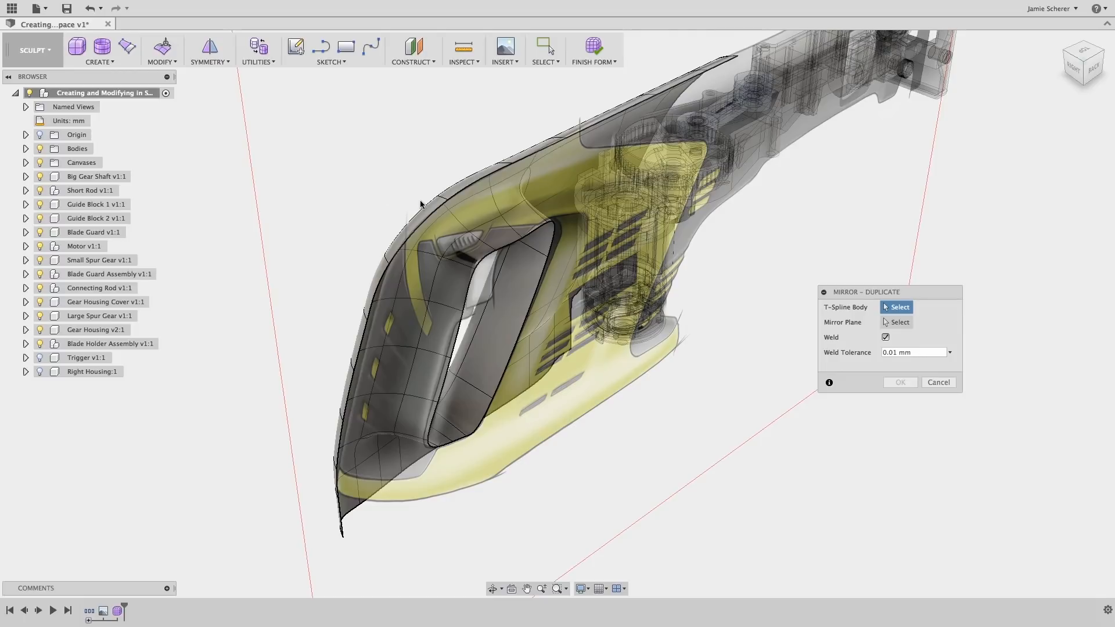
{"action": "left_click", "coordinate": [430, 209]}
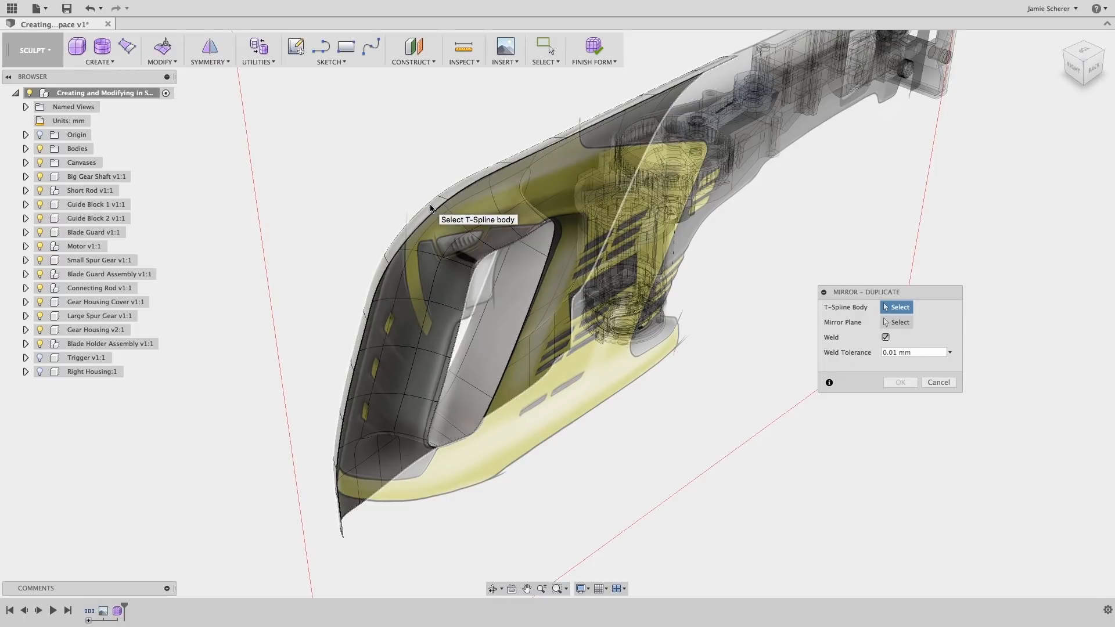
{"action": "left_click", "coordinate": [432, 209]}
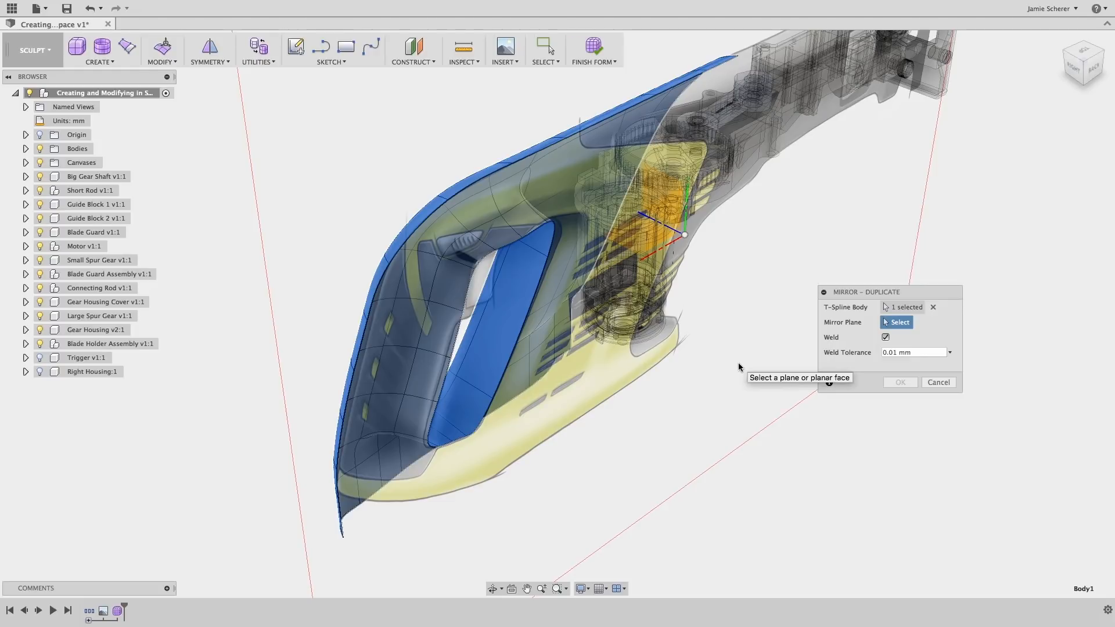
{"action": "left_click", "coordinate": [672, 239]}
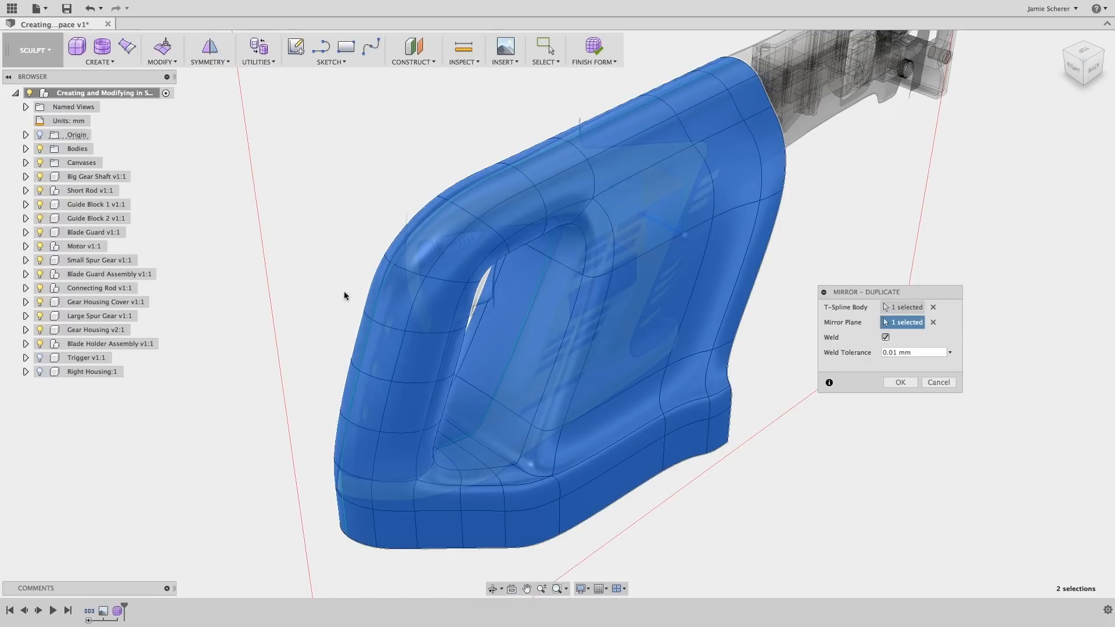
{"action": "mouse_move", "coordinate": [307, 267]}
{"action": "middle_mouse_down", "text": "shift"}
{"action": "mouse_move", "coordinate": [349, 252]}
{"action": "mouse_move", "coordinate": [580, 277]}
{"action": "mouse_move", "coordinate": [505, 288]}
{"action": "middle_mouse_up", "text": "shift"}
Step: Confirm the mirrored duplicate, welding the housing into one symmetric body
{"action": "left_click", "coordinate": [899, 383]}
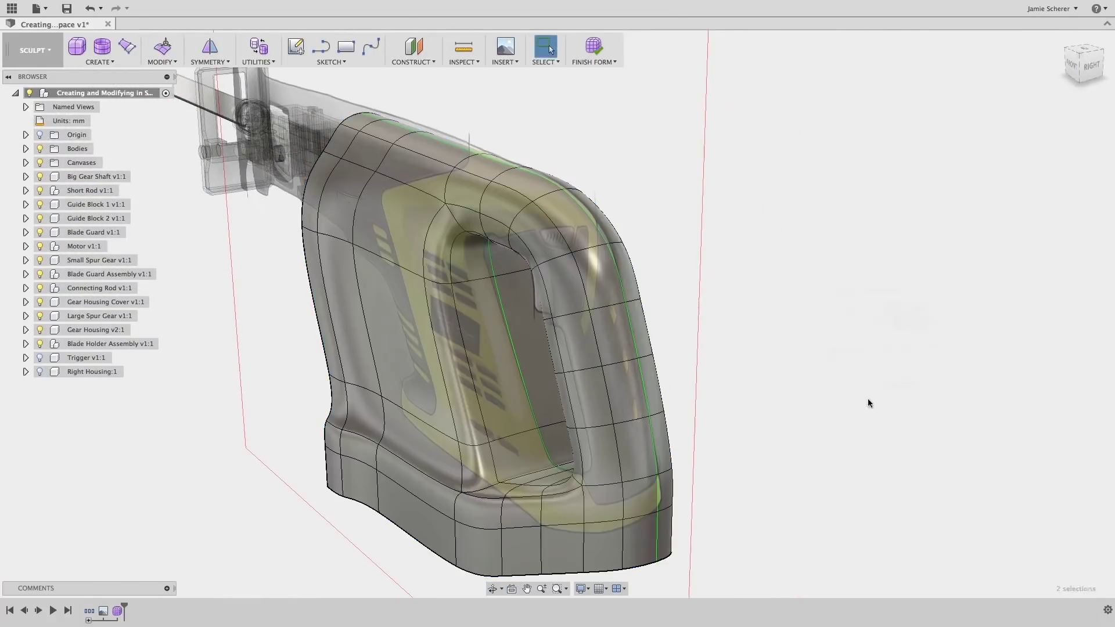
{"action": "double_click", "coordinate": [502, 319]}
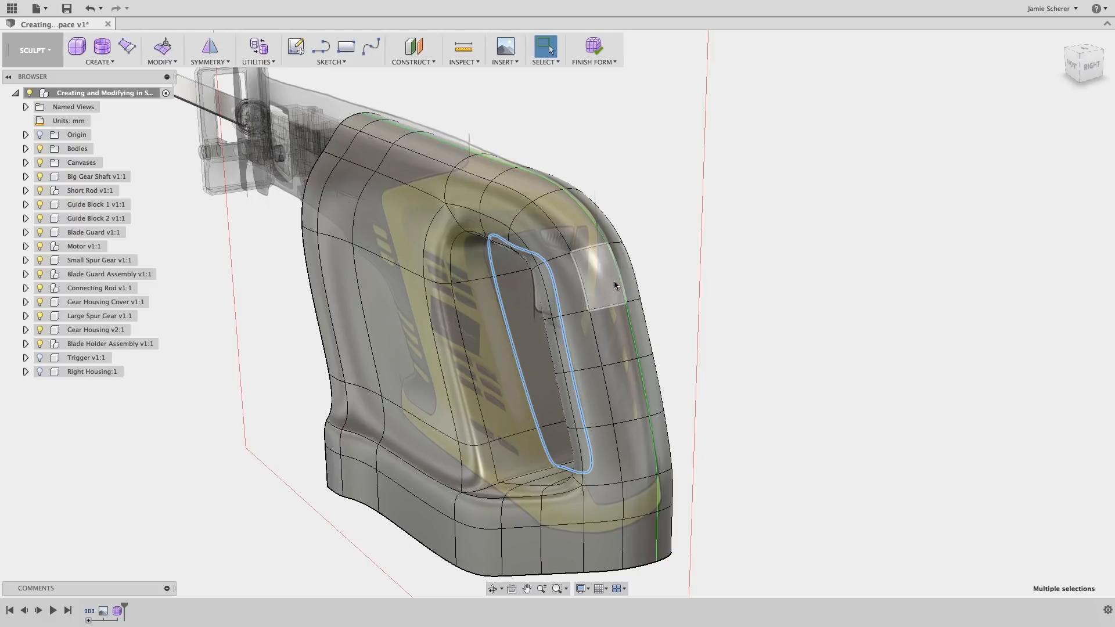
{"action": "left_click", "coordinate": [678, 276]}
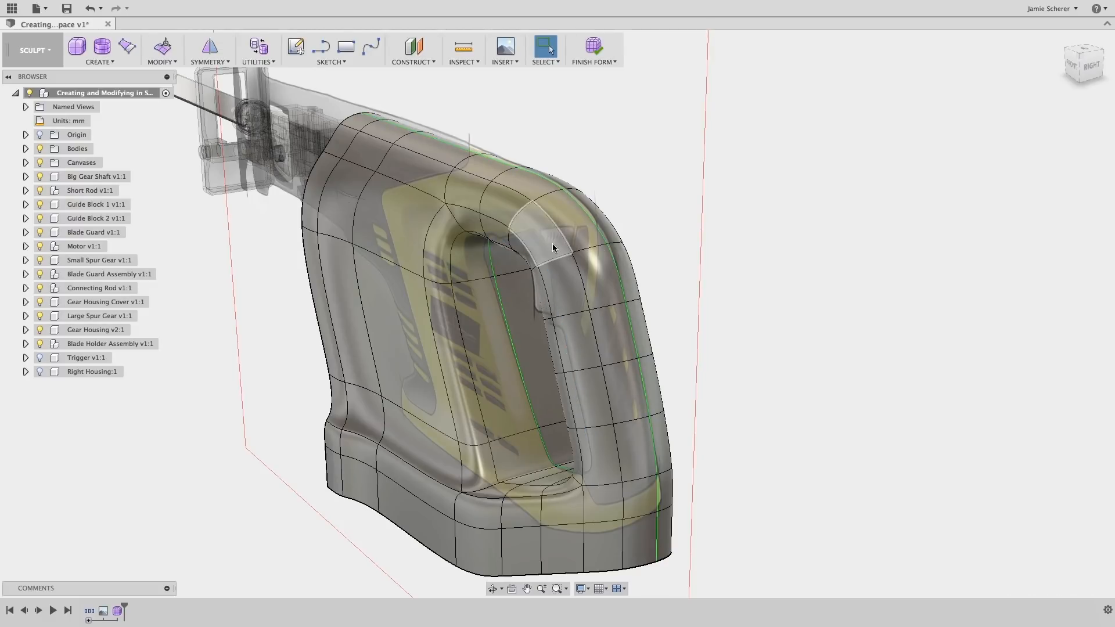
Step: Edit Form on the face above the handle opening, shifting it 25 mm outward
{"action": "left_click", "coordinate": [540, 231]}
{"action": "right_click", "coordinate": [696, 239]}
{"action": "left_click", "coordinate": [727, 218]}
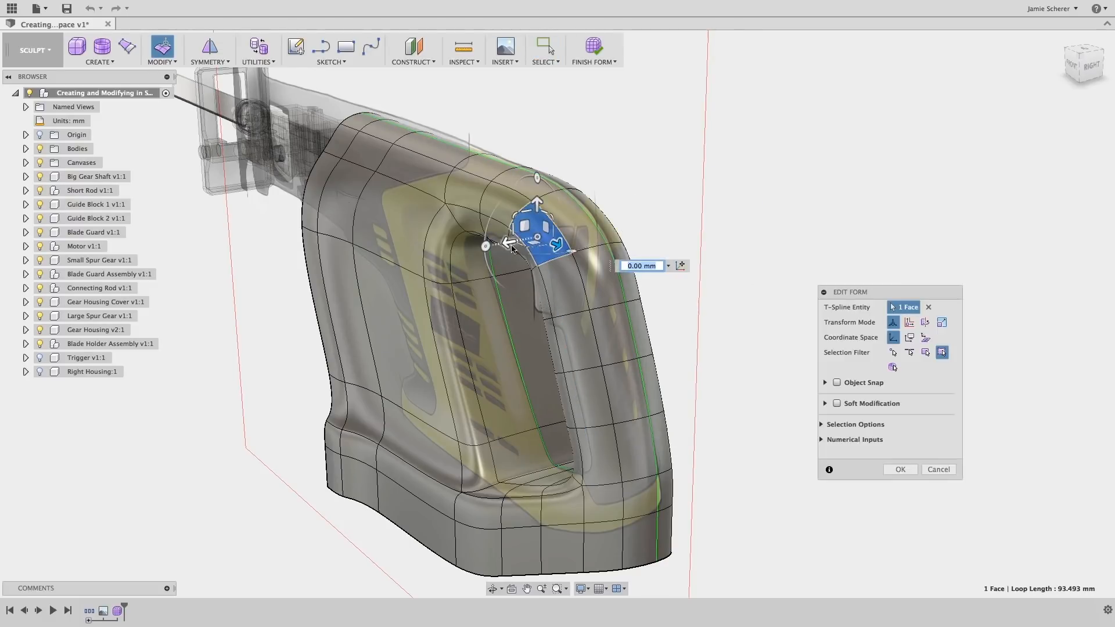
{"action": "left_click_drag", "start_coordinate": [508, 243], "coordinate": [455, 253]}
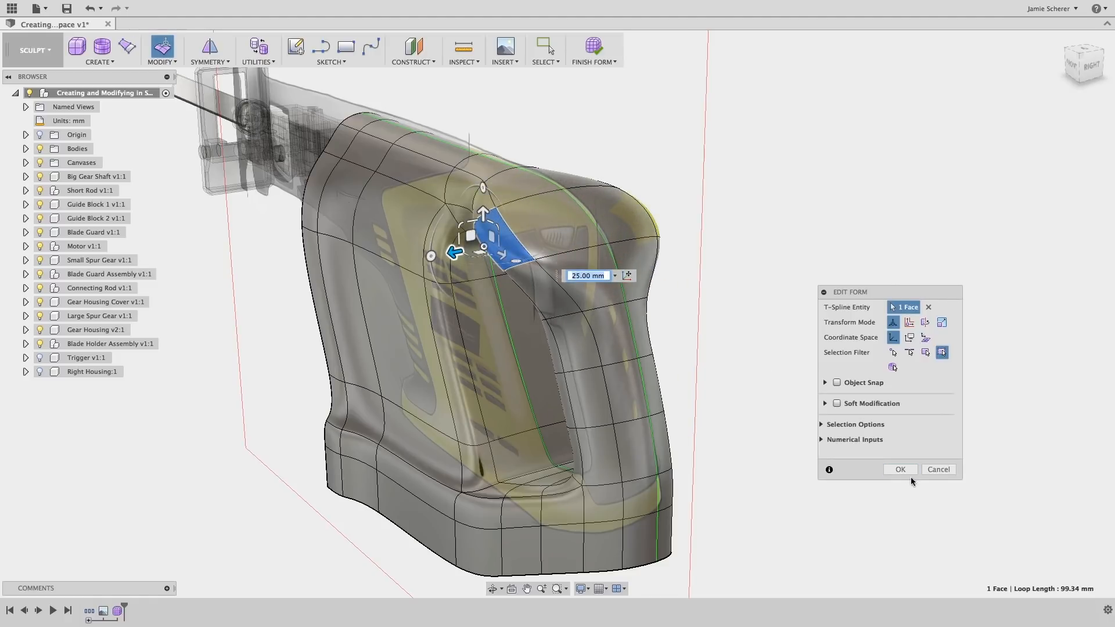